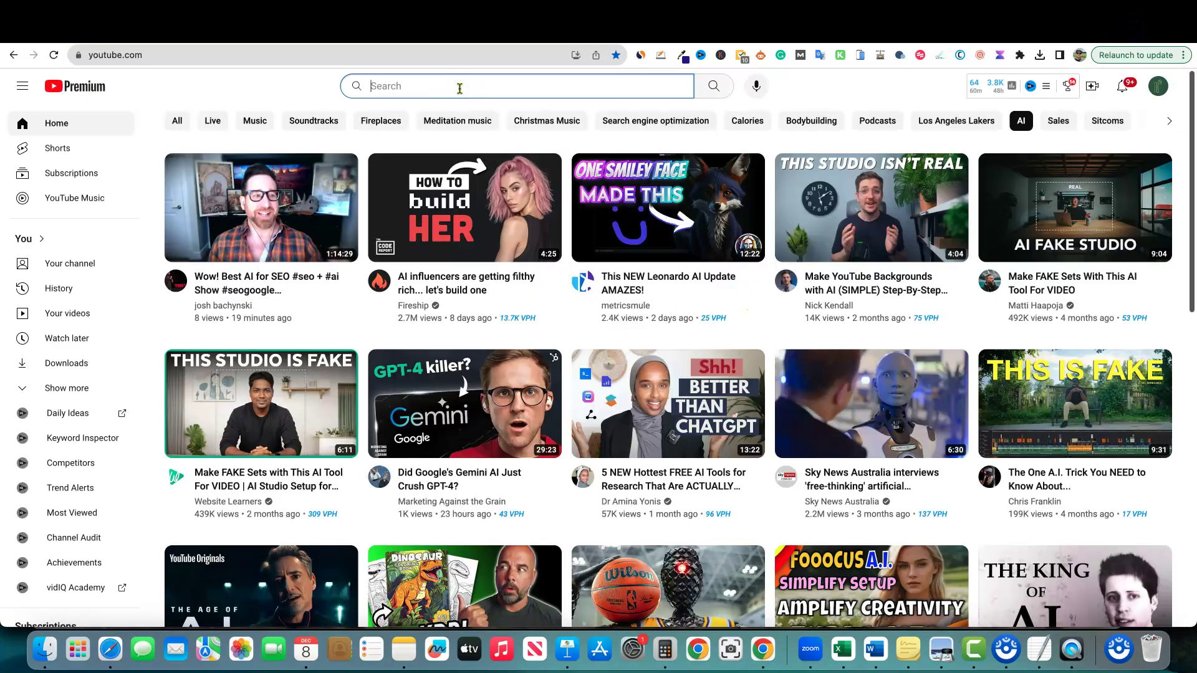
- Search YouTube for 'chatgpt gpts' and scroll through the custom-GPT tutorial results
text(chat g)
key(BackSpace)
key(BackSpace)
text(gpt gpts)
key(Return)
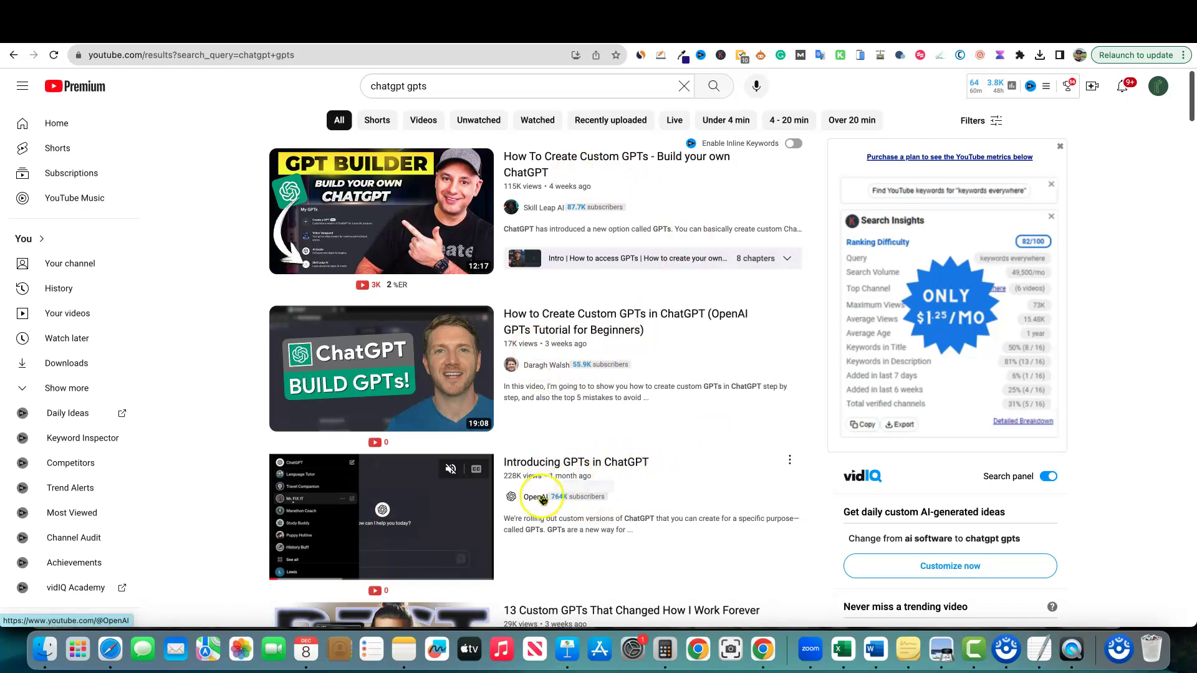
scroll(717, 477, down, 3)
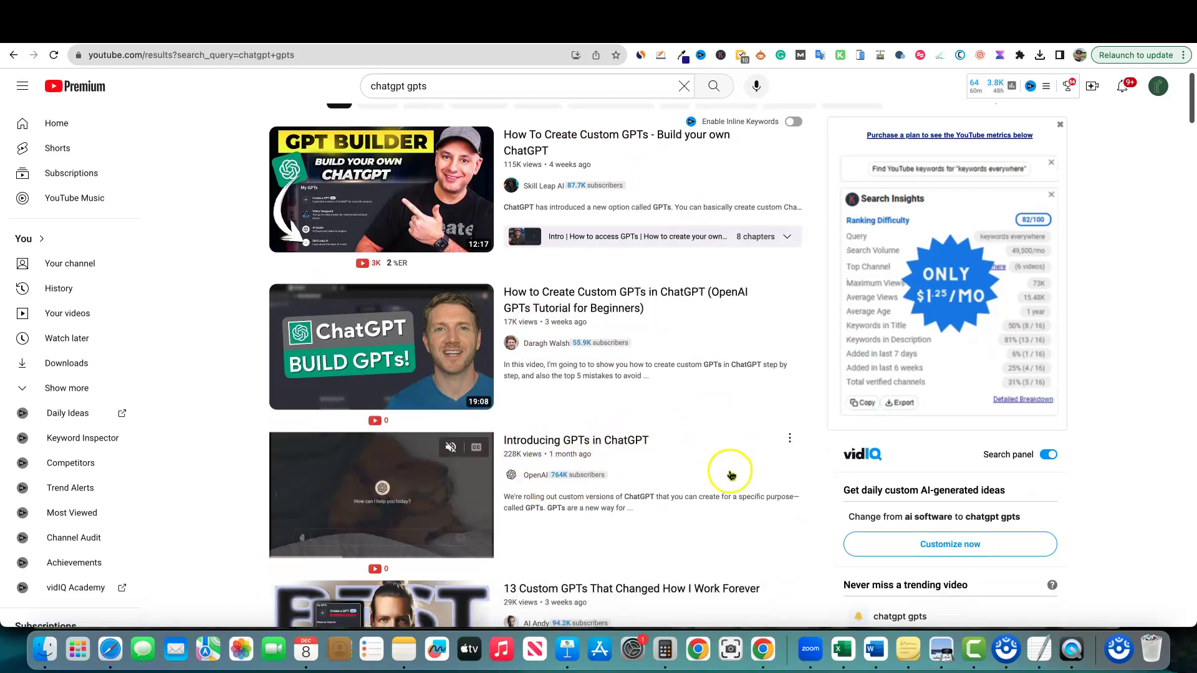
scroll(724, 487, down, 1)
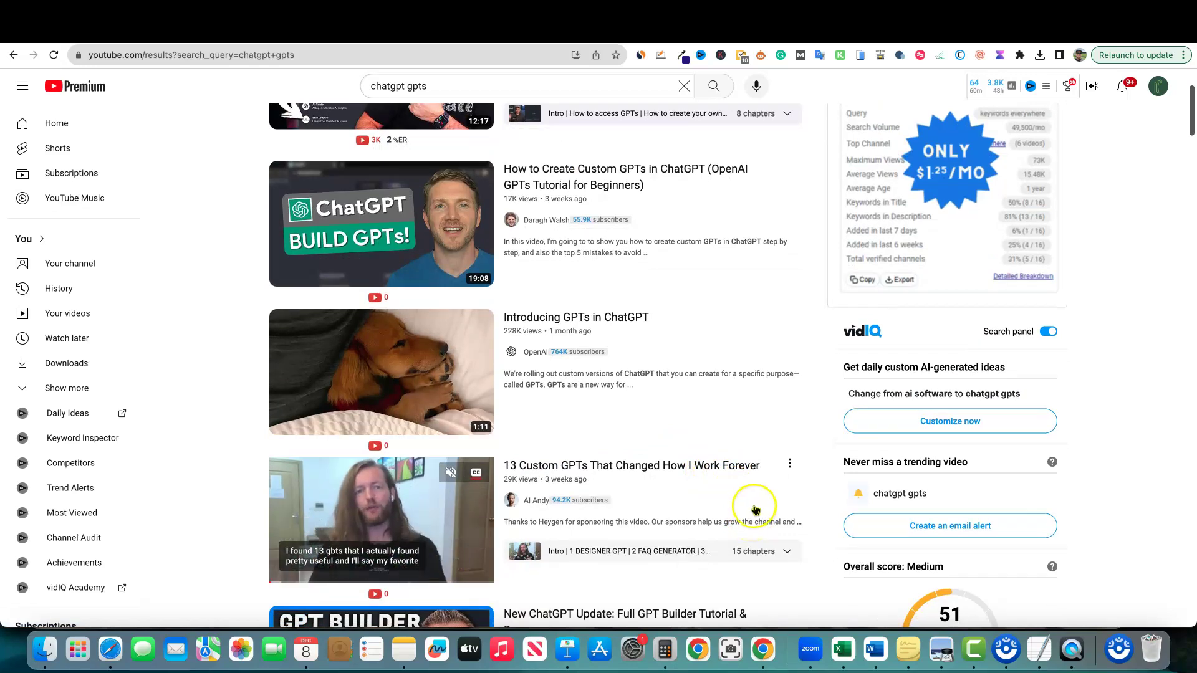
scroll(754, 518, up, 3)
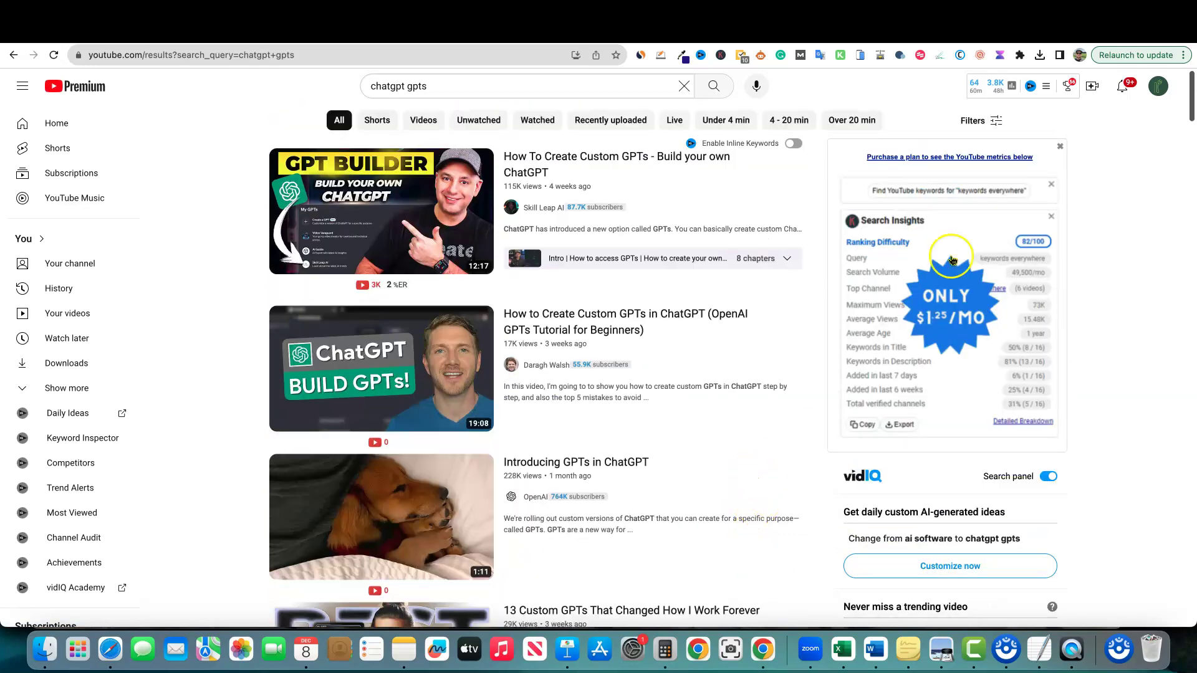
- Switch to the getquantumai.biz tab and scroll through the Welcome To Quantum AI page's course modules
click(975, 33)
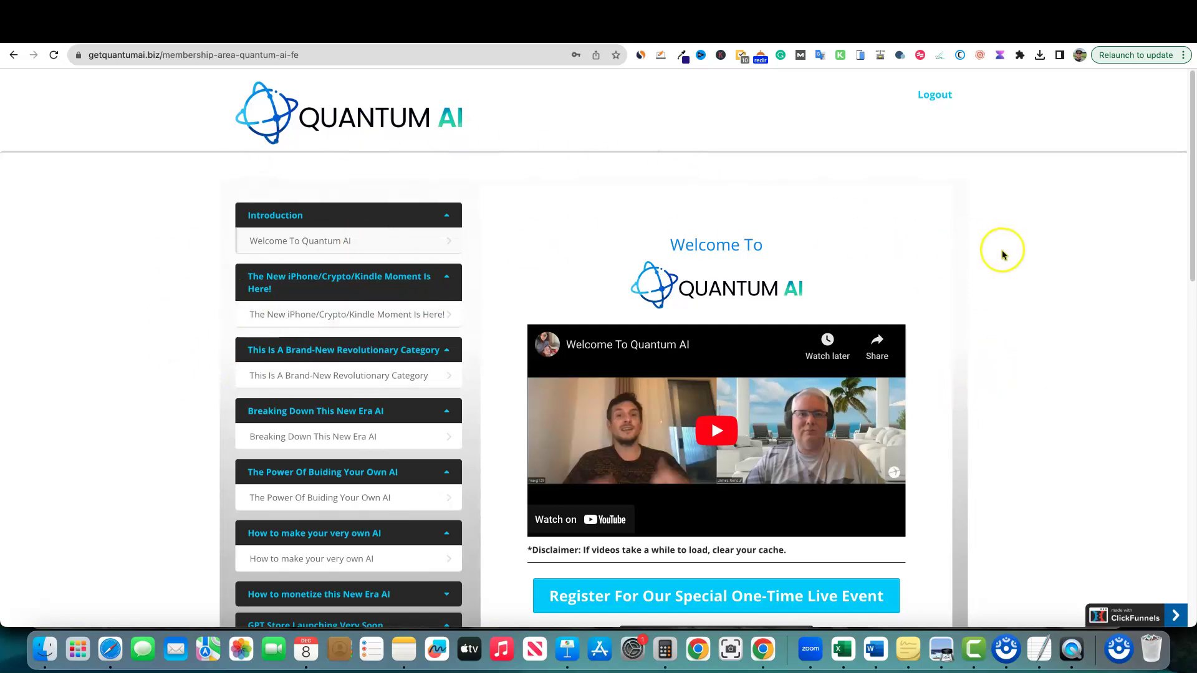
scroll(1002, 254, down, 1)
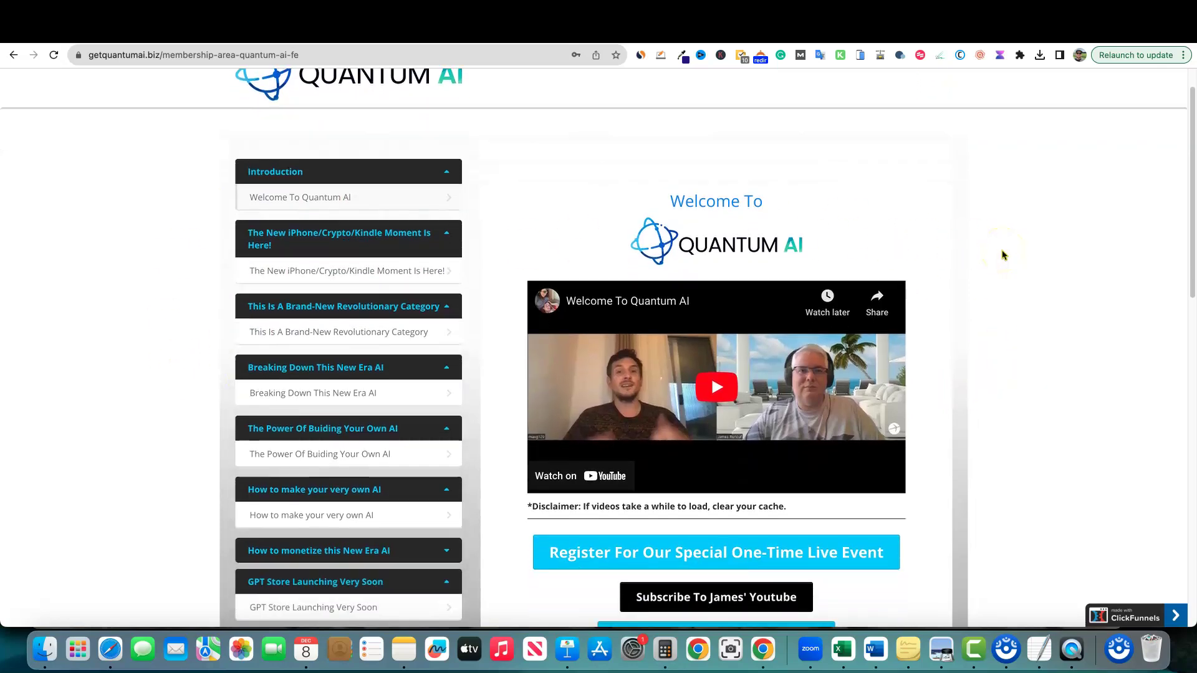
scroll(1000, 254, up, 1)
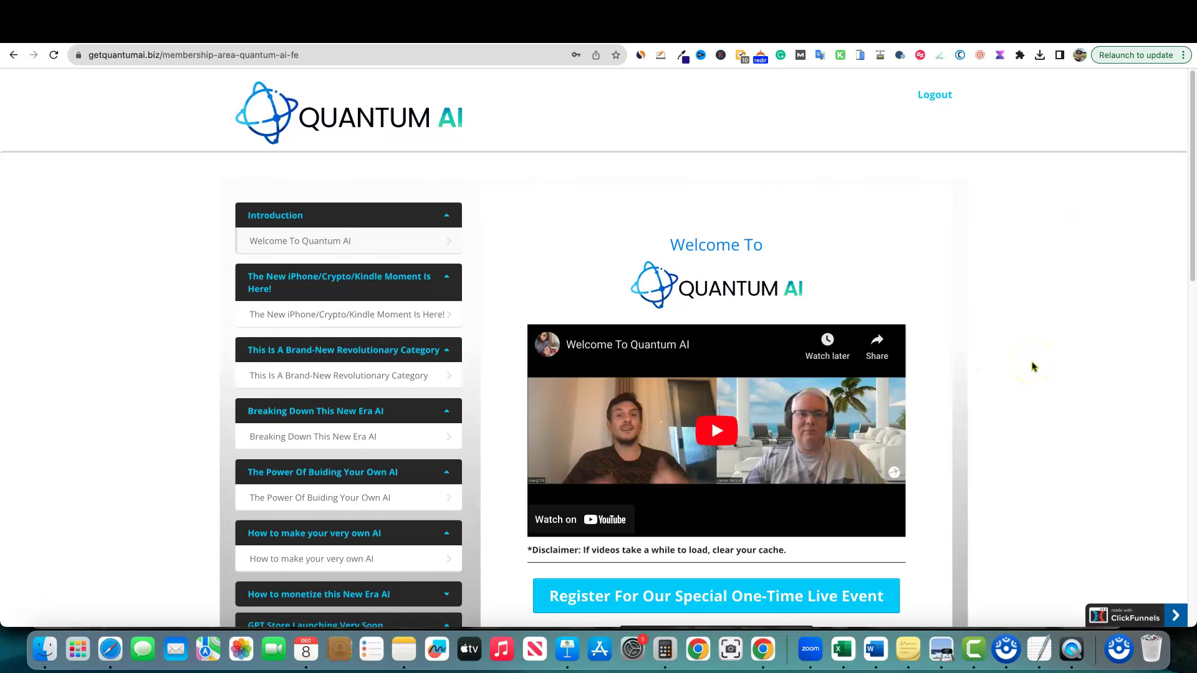
scroll(1019, 358, down, 1)
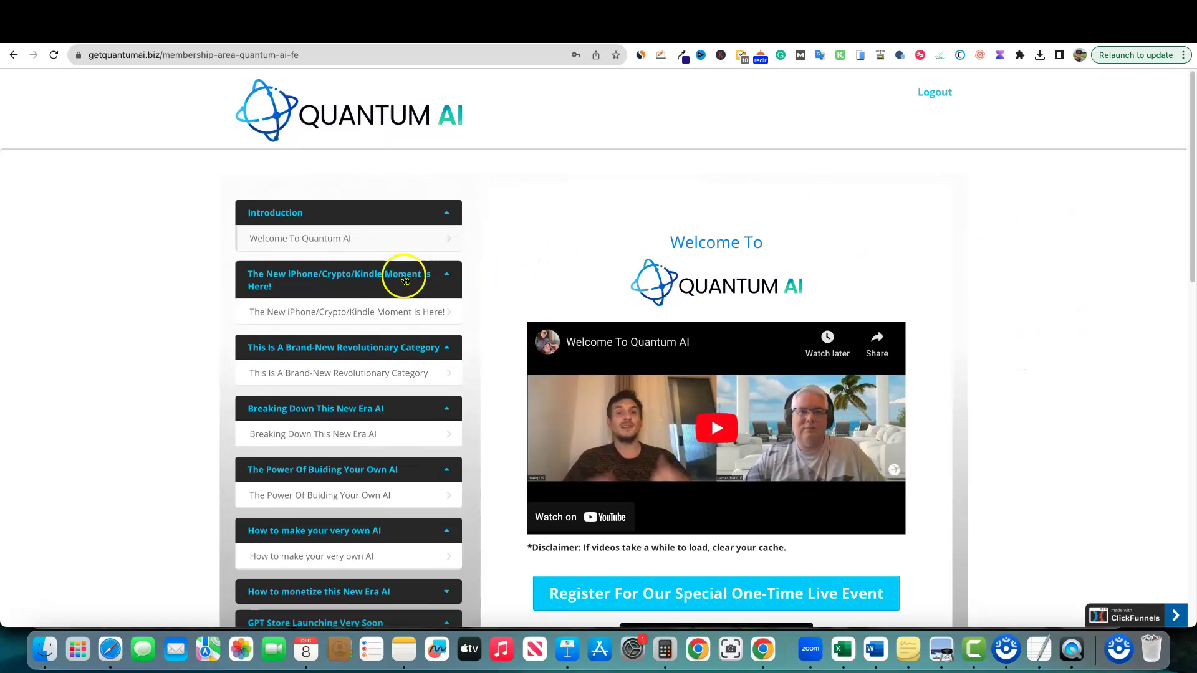
scroll(382, 334, down, 5)
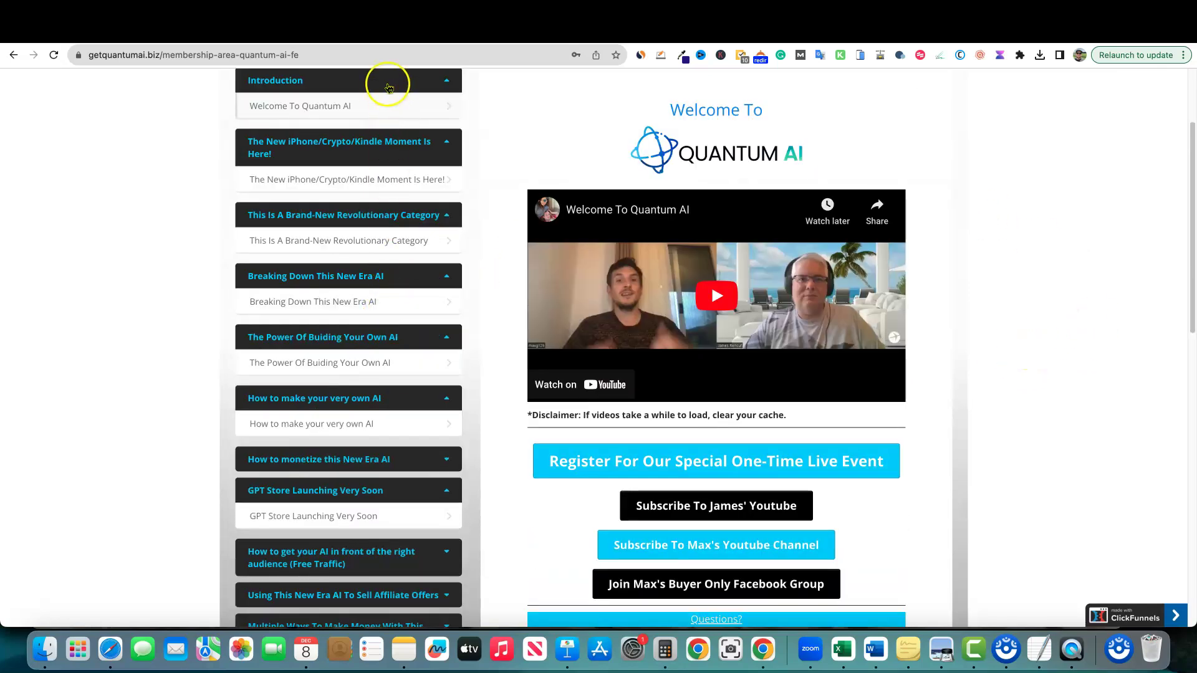
scroll(982, 336, up, 5)
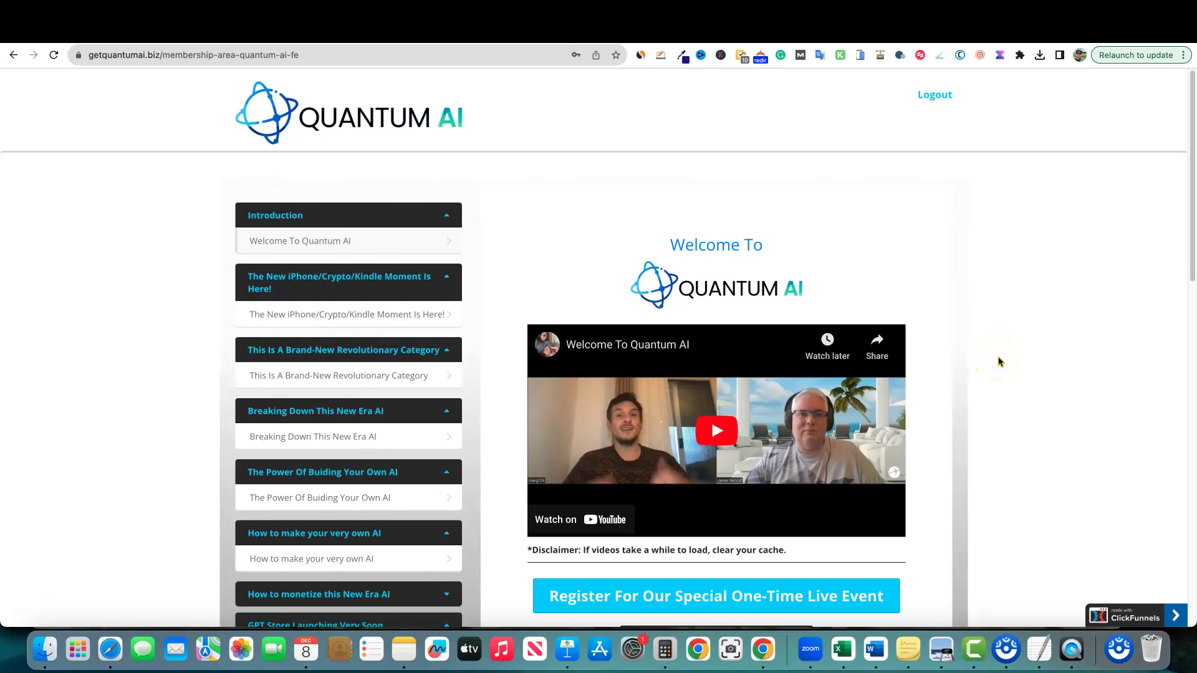
scroll(998, 362, down, 1)
scroll(999, 361, down, 1)
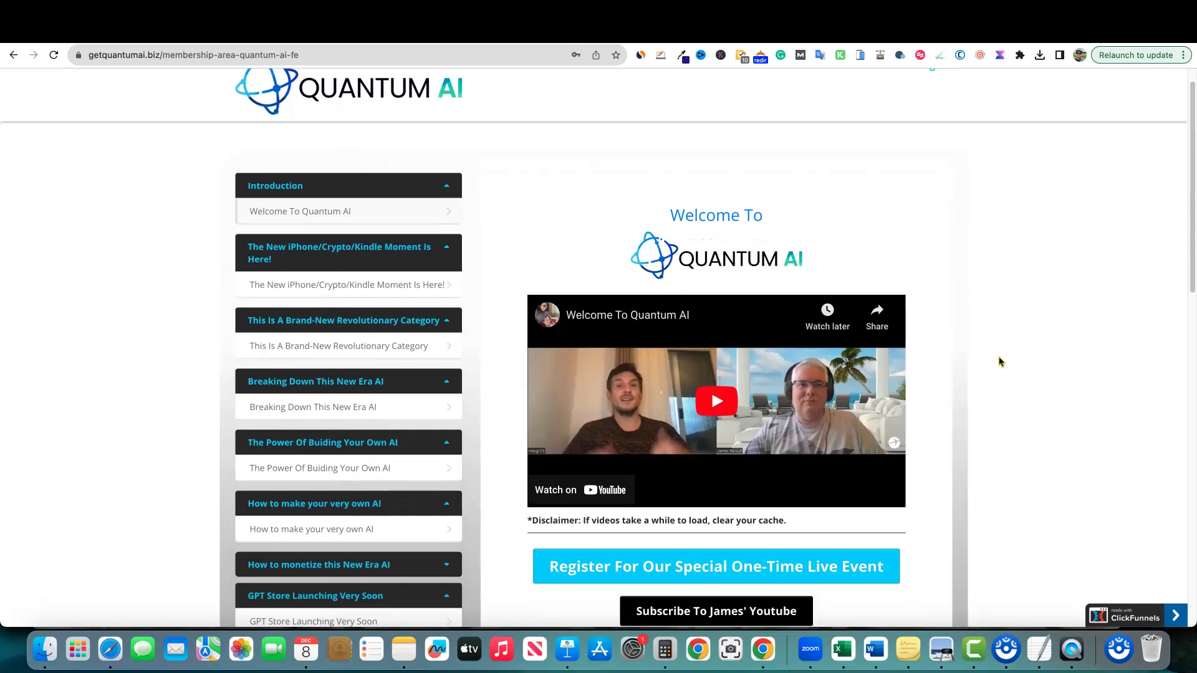
click(1022, 298)
scroll(1021, 300, down, 1)
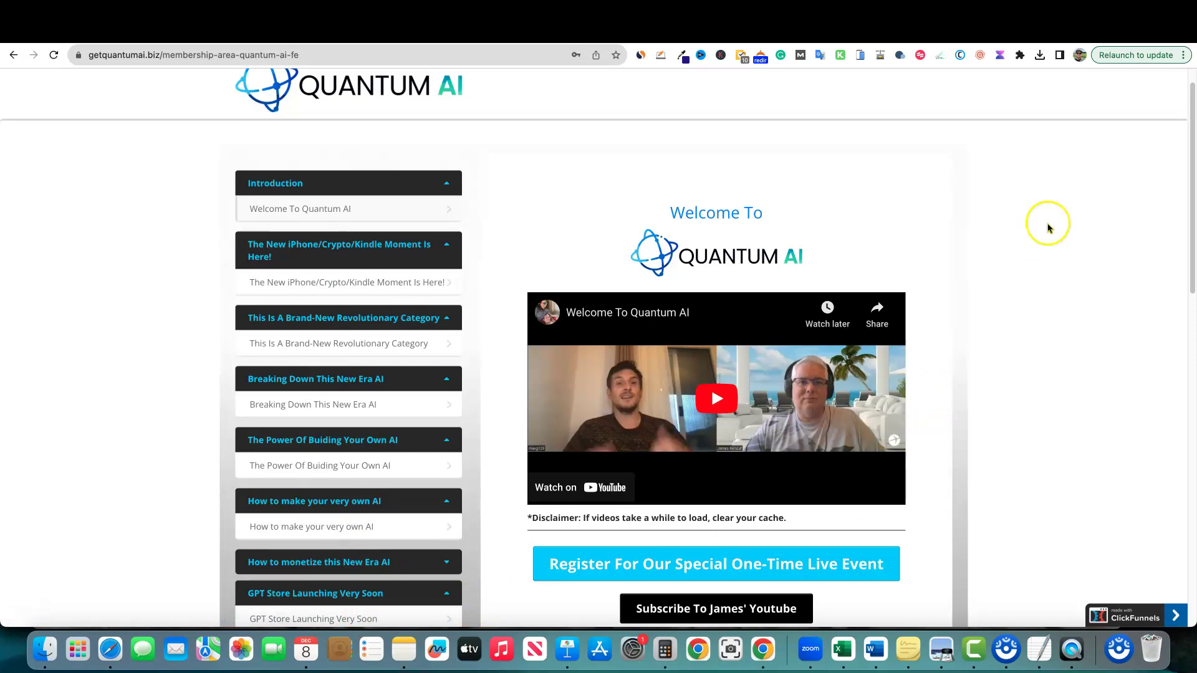
- In ChatGPT, toggle the model to GPT-4 and back to Plugins, then open the Plugin store
click(1019, 32)
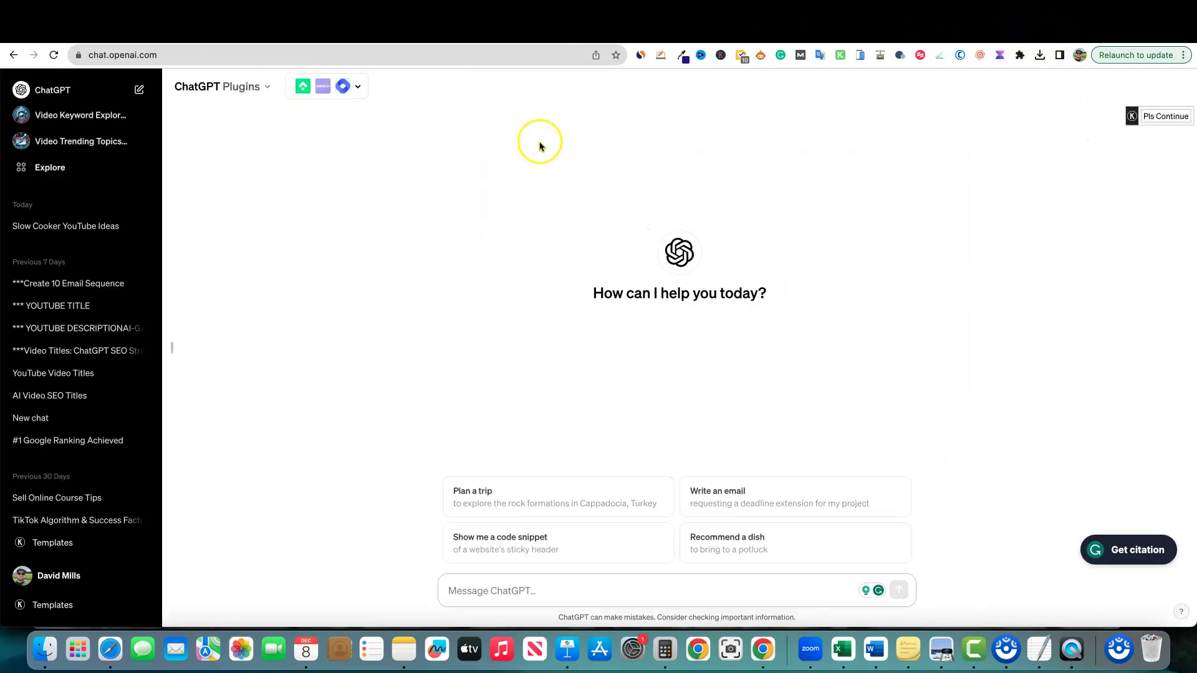
click(357, 87)
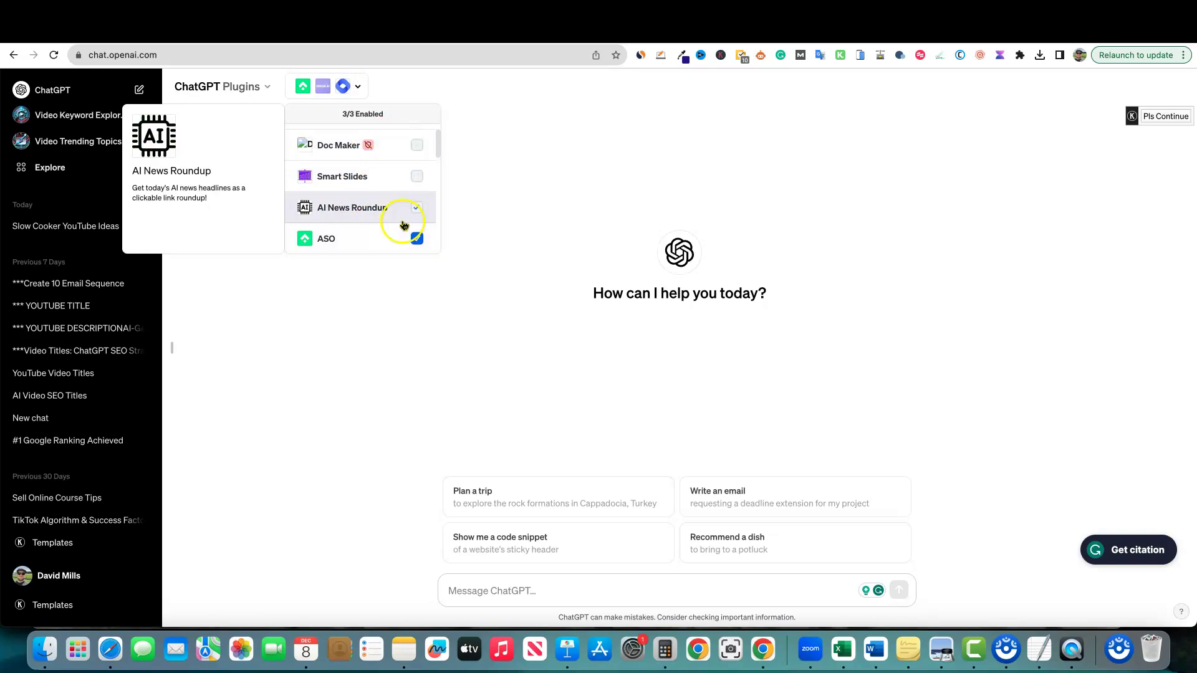
click(278, 100)
click(268, 87)
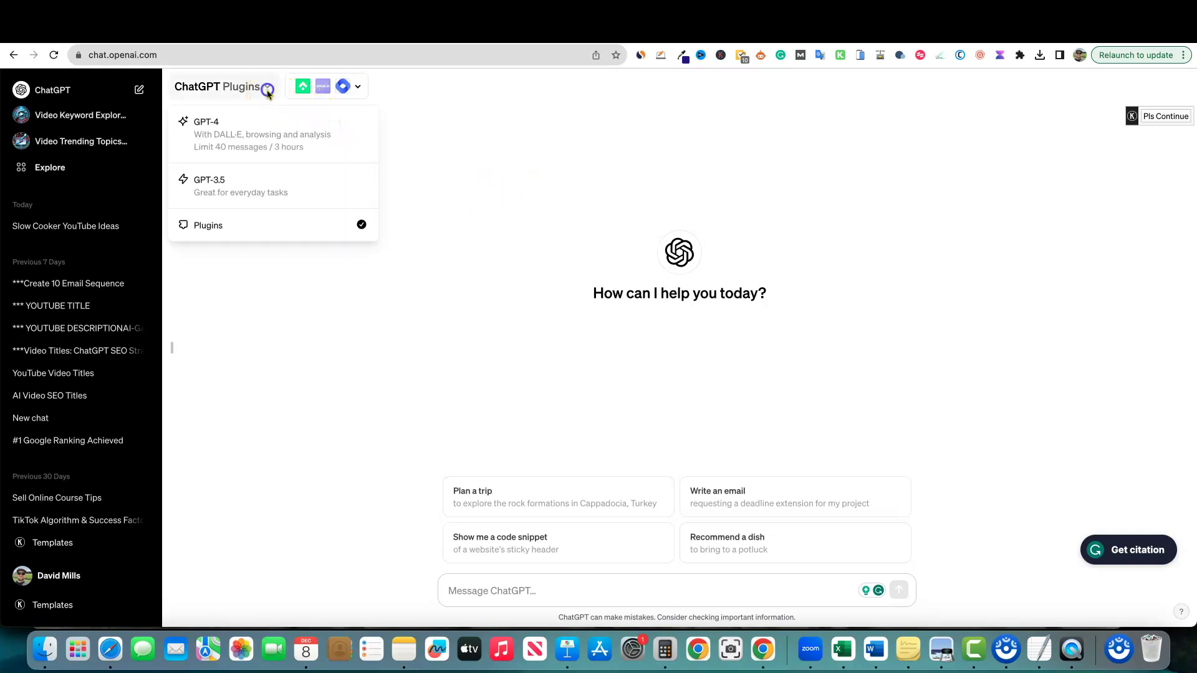
click(241, 131)
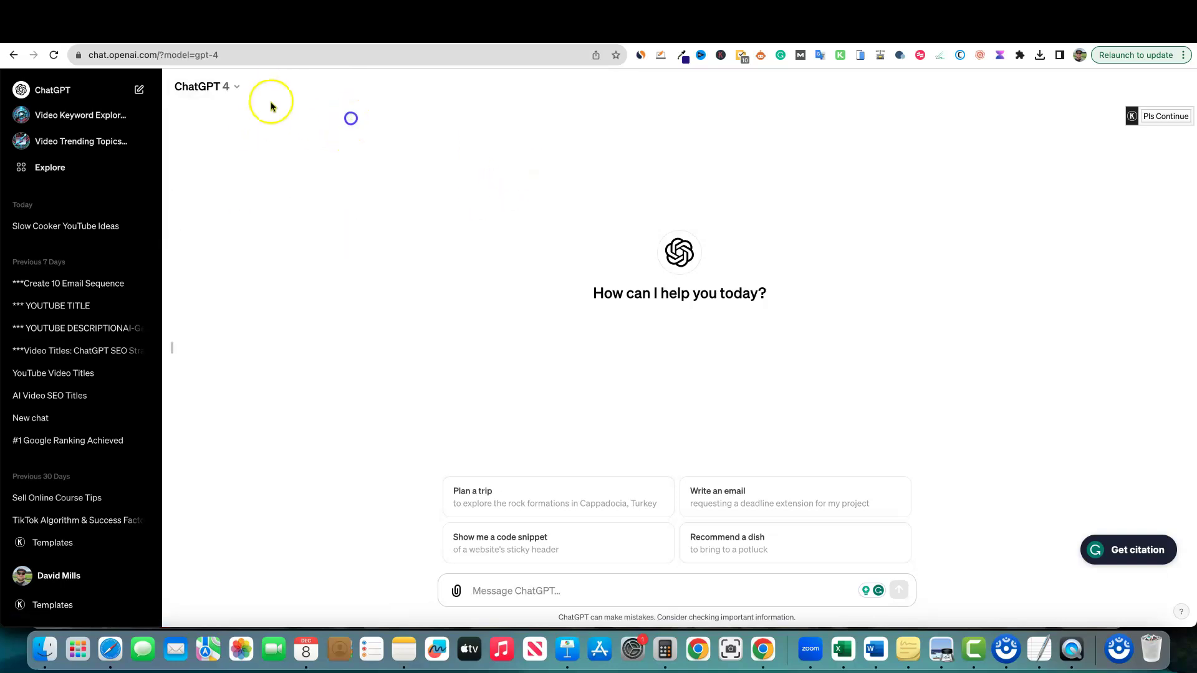
click(236, 86)
click(233, 222)
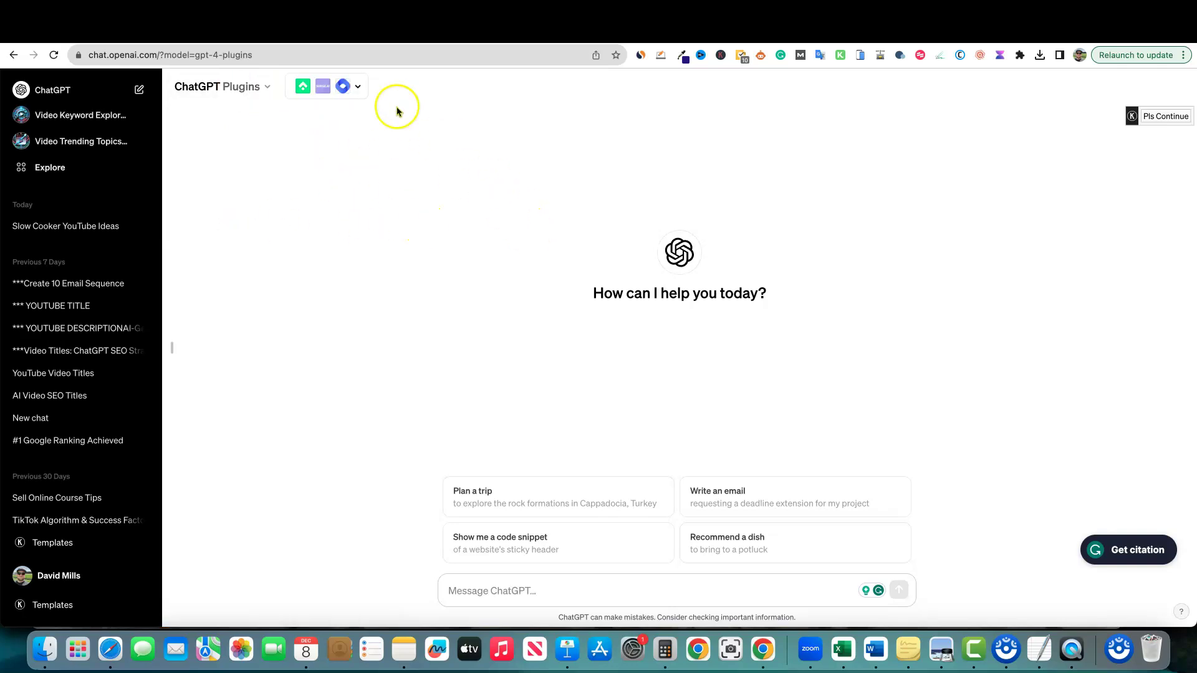
click(358, 87)
click(366, 237)
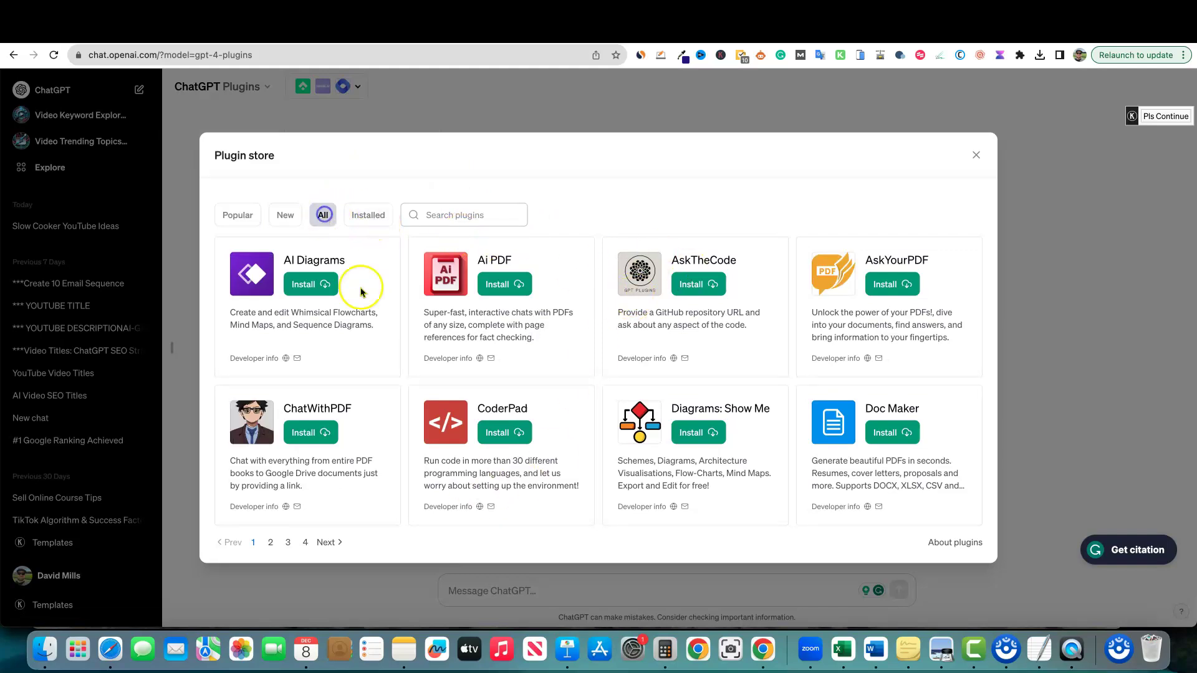
- Browse the All plugins listing through to page 4, then close the Plugin store
click(323, 215)
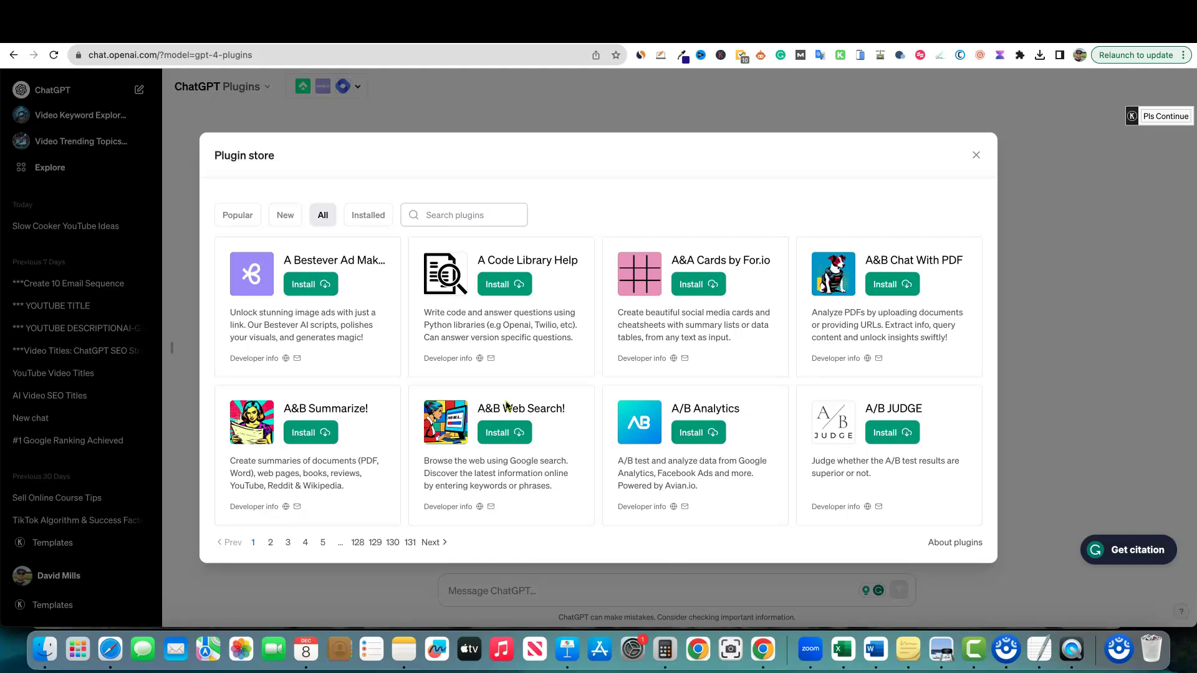
click(501, 401)
click(306, 543)
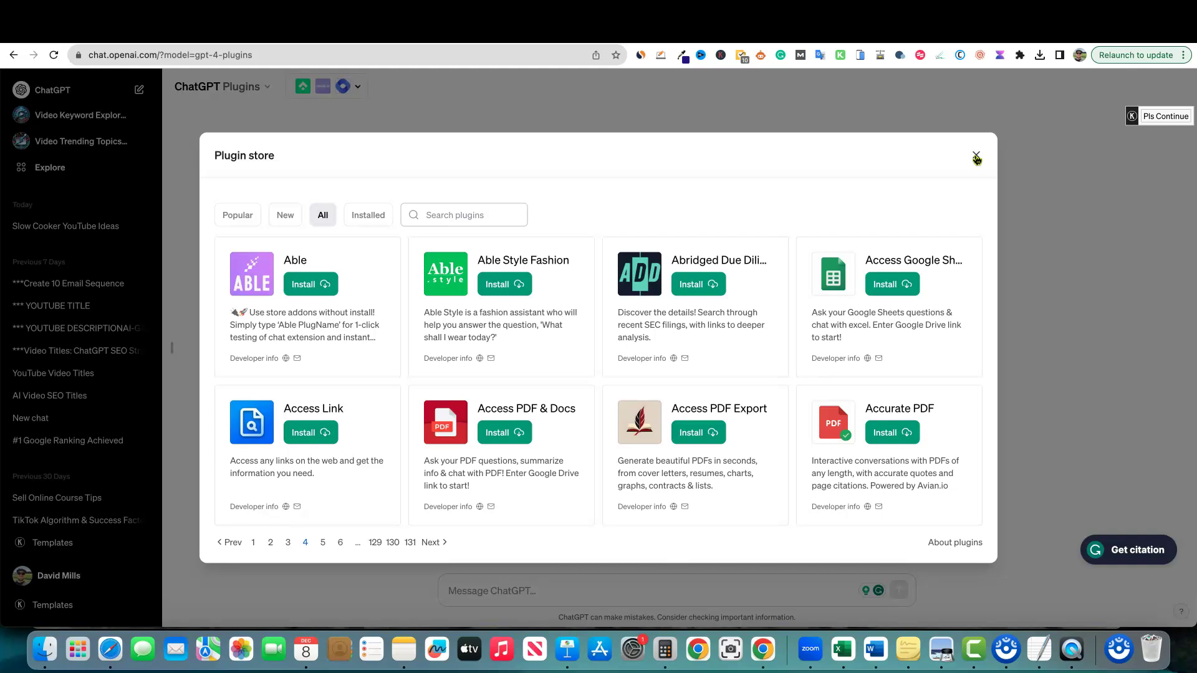
click(976, 157)
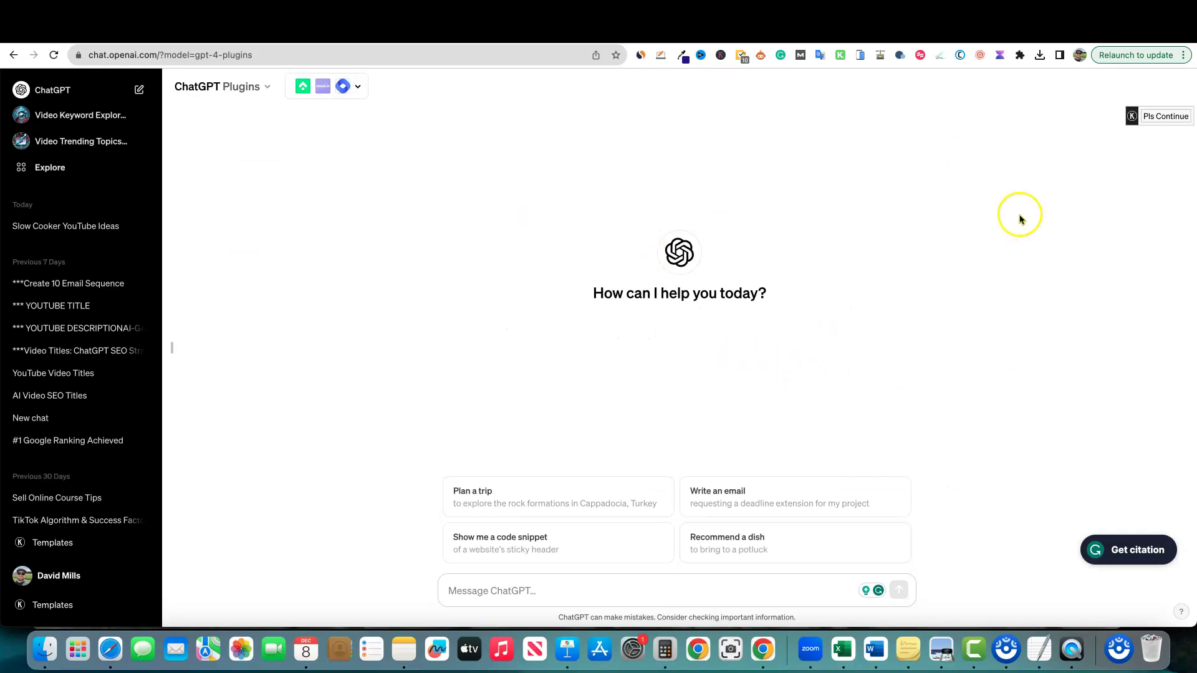
- Return to the getquantumai.biz tab and scroll through the course modules list
click(982, 28)
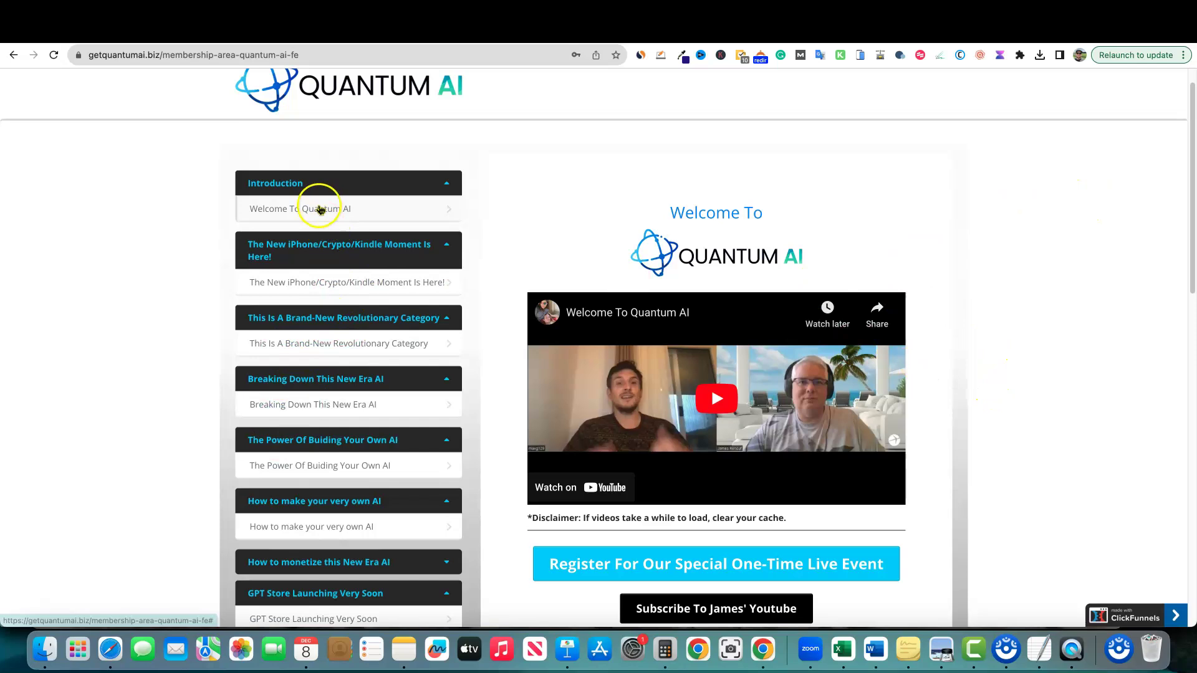
scroll(320, 217, down, 1)
scroll(318, 231, down, 5)
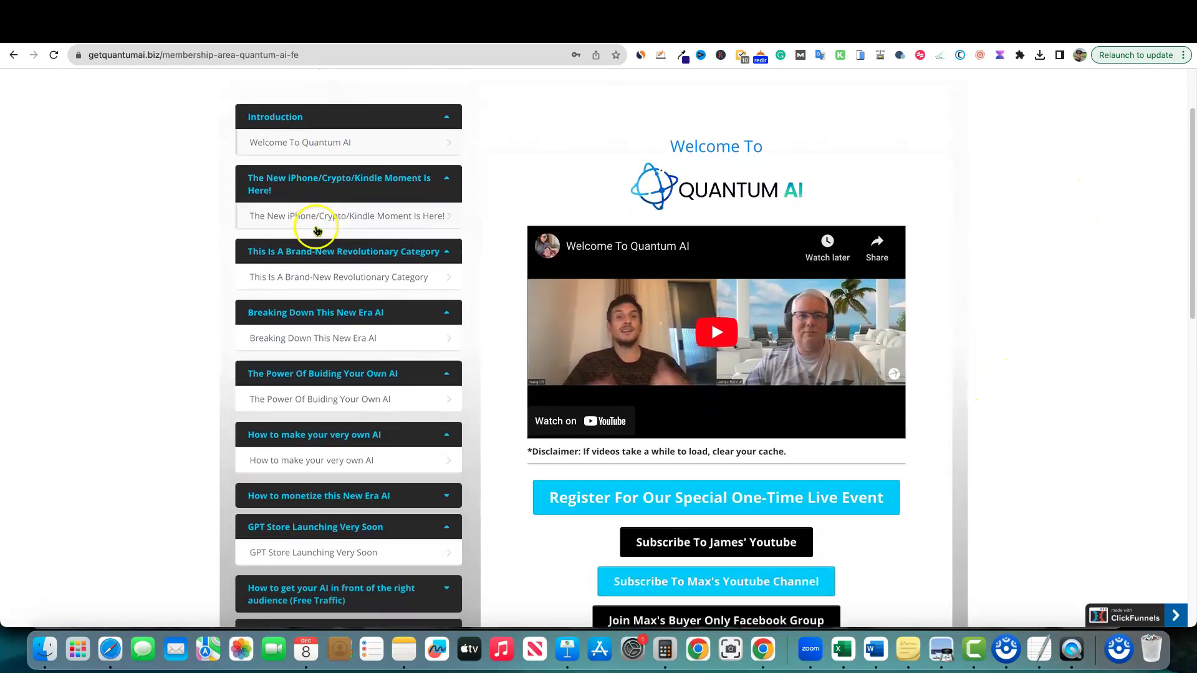
scroll(366, 240, up, 6)
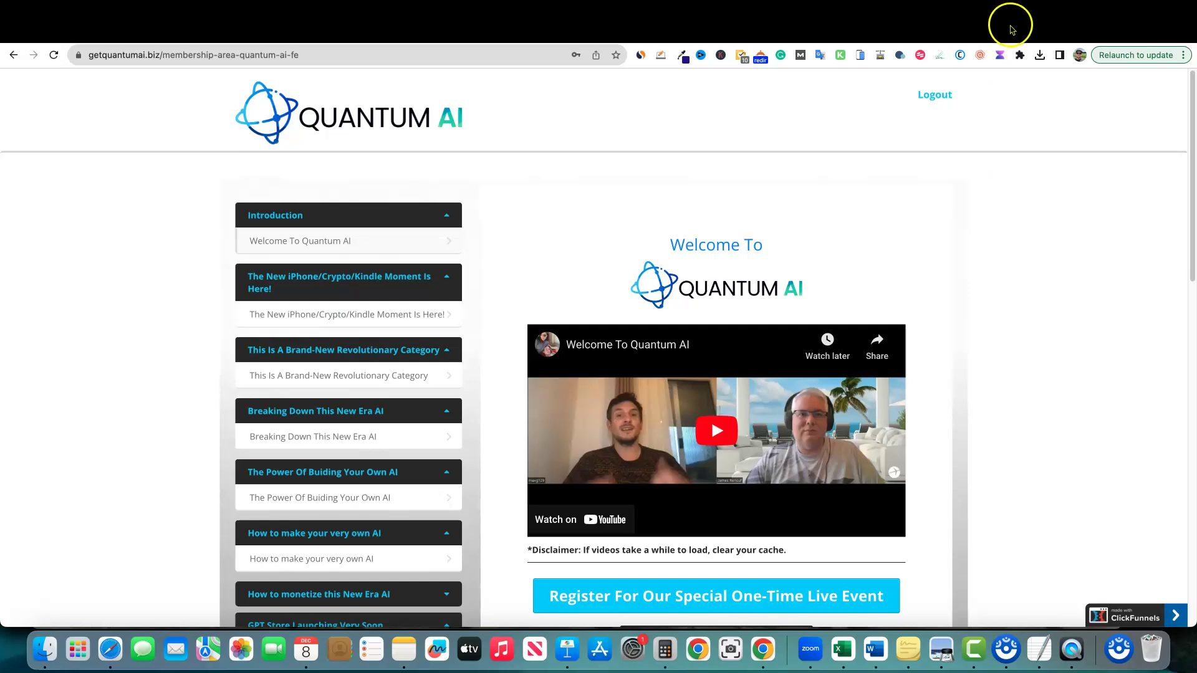
- Leave the membership page and go back to ChatGPT's blank Plugins chat
click(806, 203)
click(1010, 32)
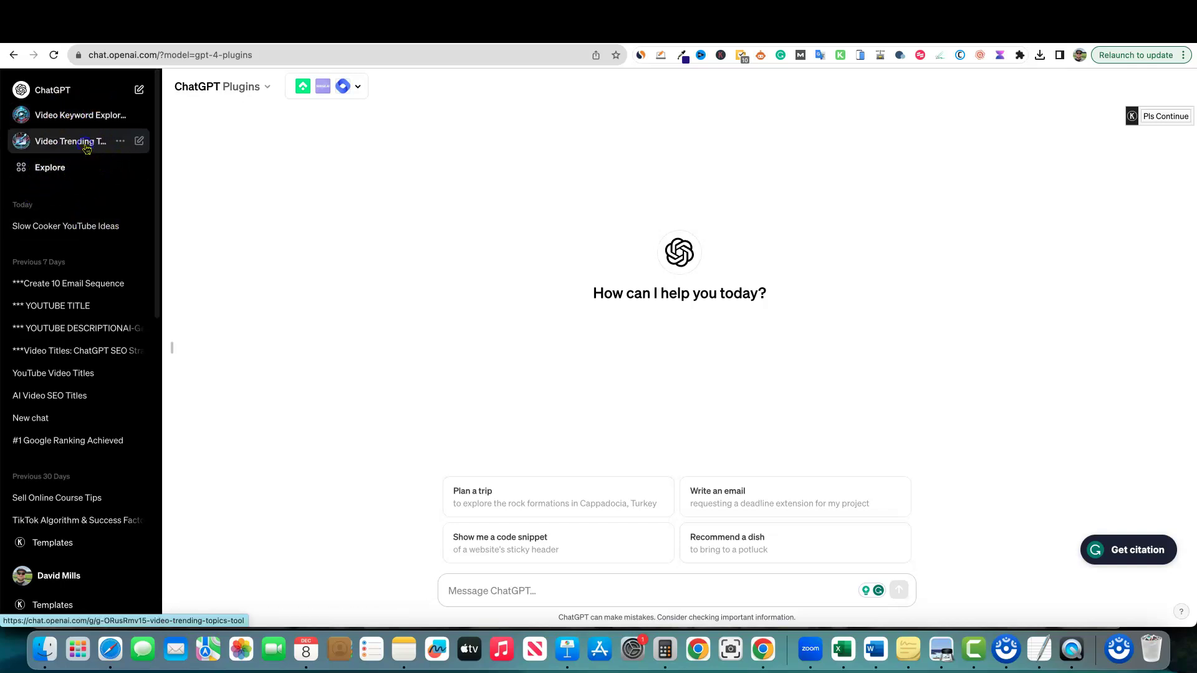
- Open the Video Trending Topics Tool GPT and highlight its creator credit line below the description
click(87, 147)
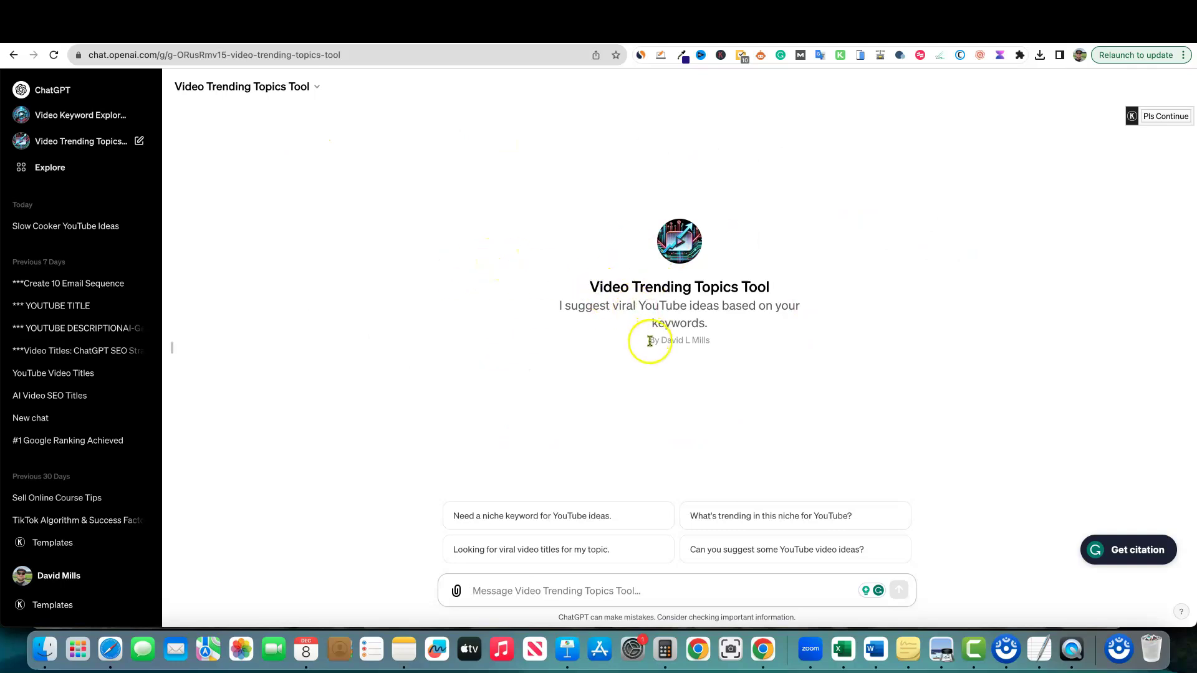
drag(649, 340, 705, 340)
click(721, 342)
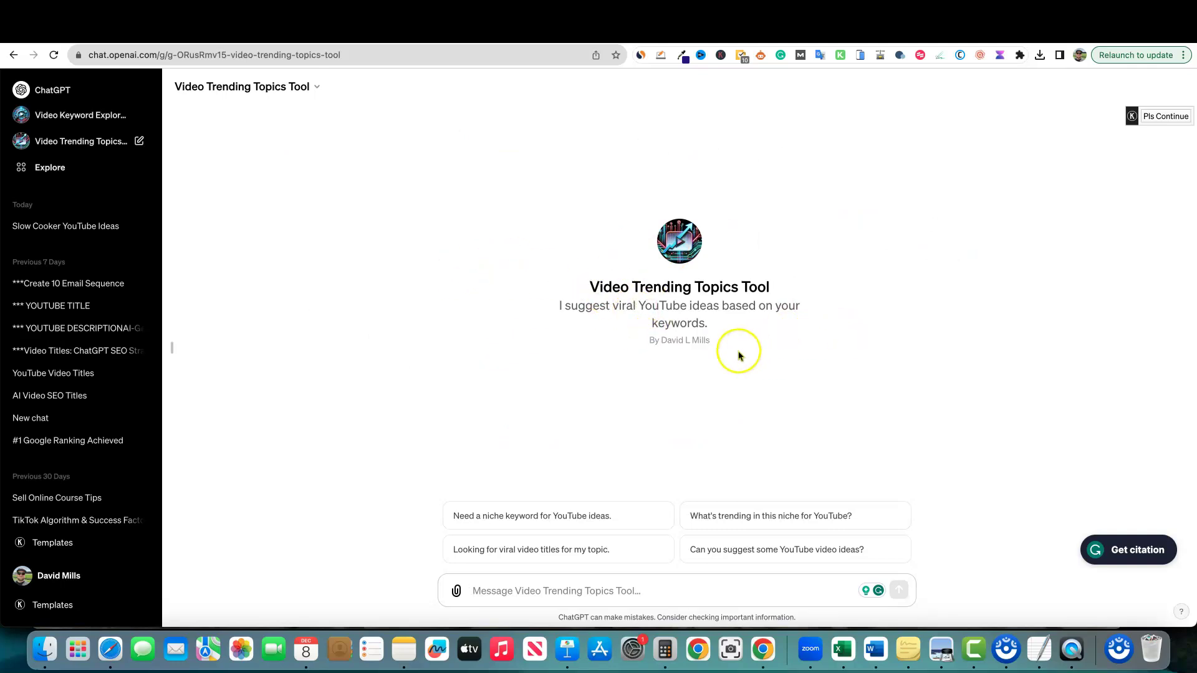
double_click(701, 341)
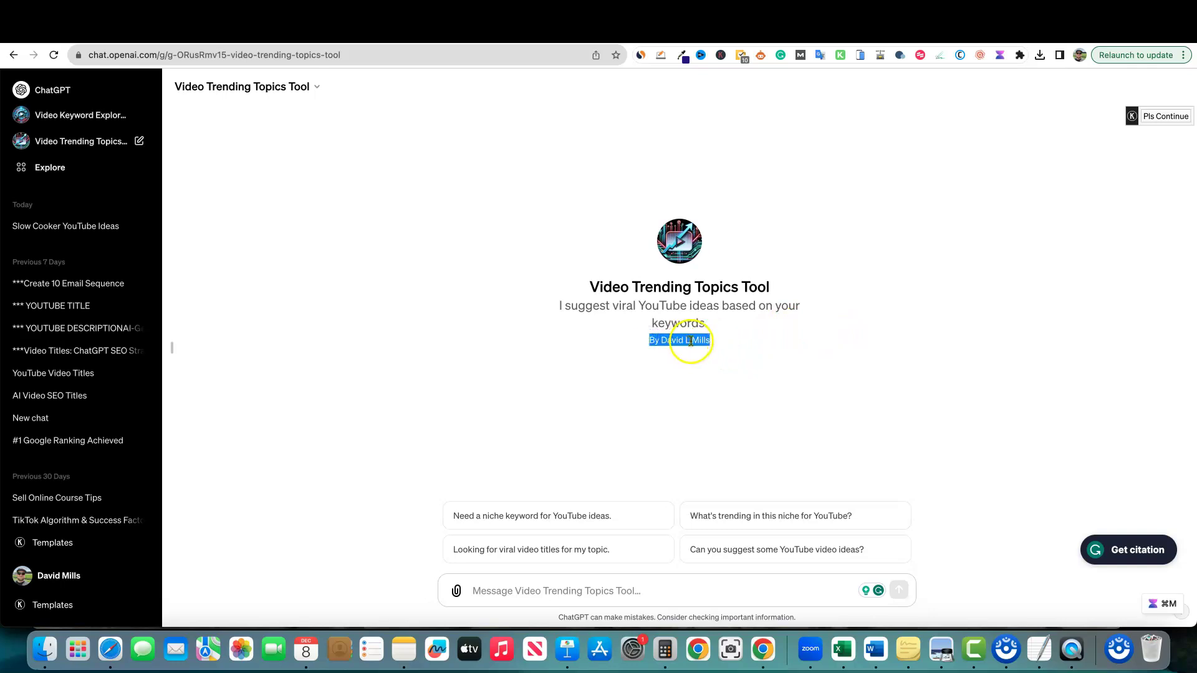
click(820, 342)
click(679, 340)
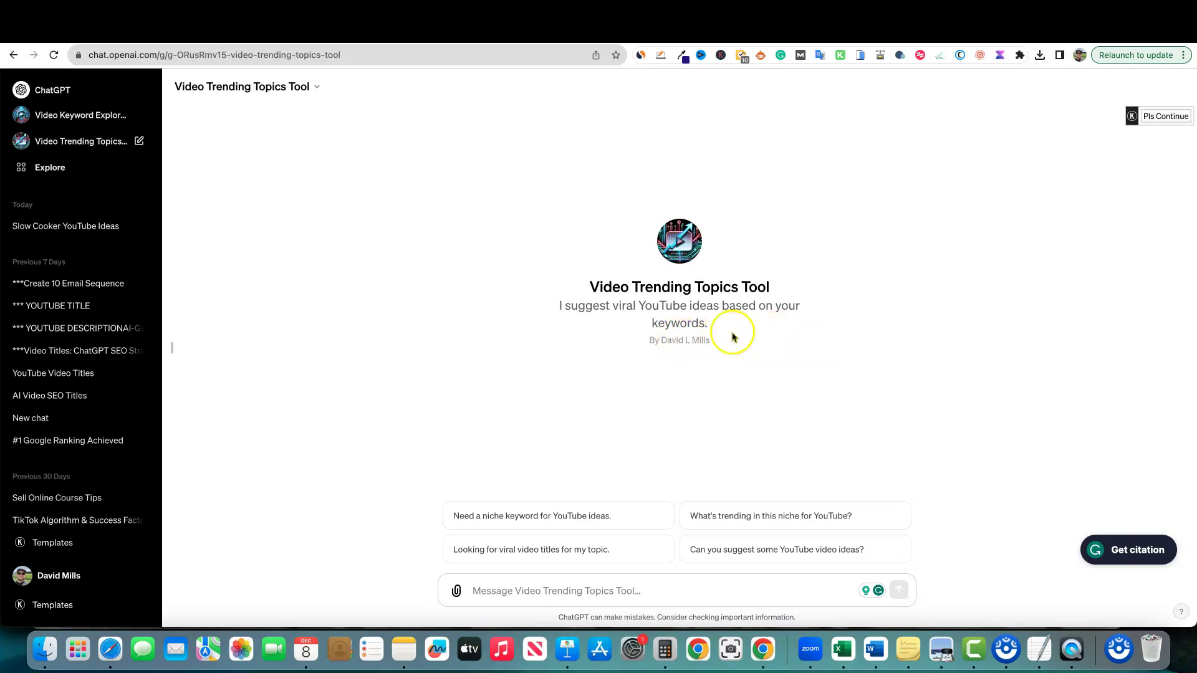
drag(650, 342, 807, 340)
click(833, 339)
- Send 'affiliate marketing' to the Video Trending Topics Tool for viral video title ideas
text(i)
key(BackSpace)
text(affi)
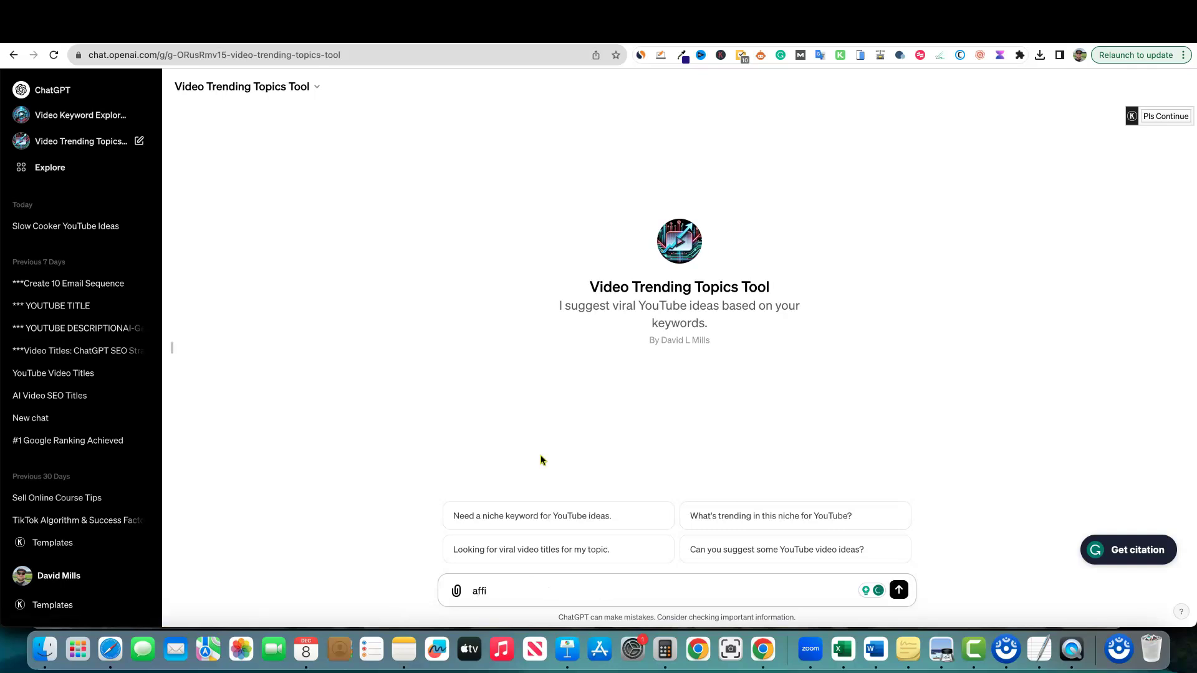
text(liate marketing)
key(Return)
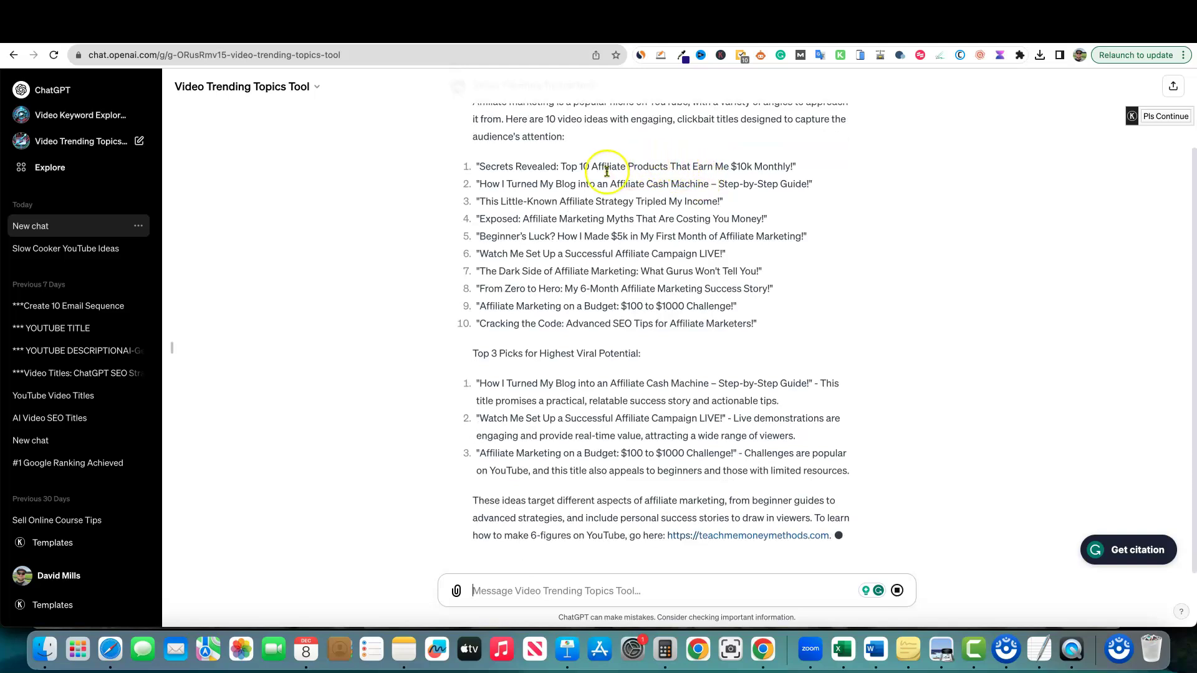
- Zoom the page to 125% and review the reply, highlighting the Top 3 Picks heading
scroll(548, 245, up, 3)
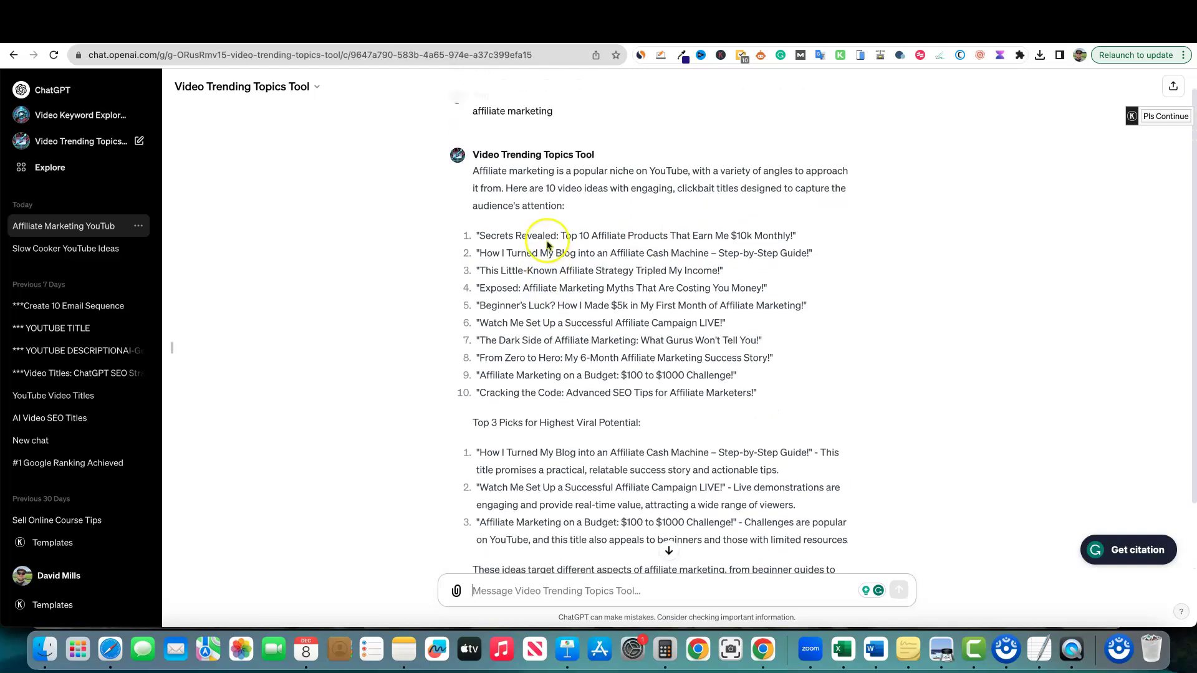
scroll(547, 252, up, 1)
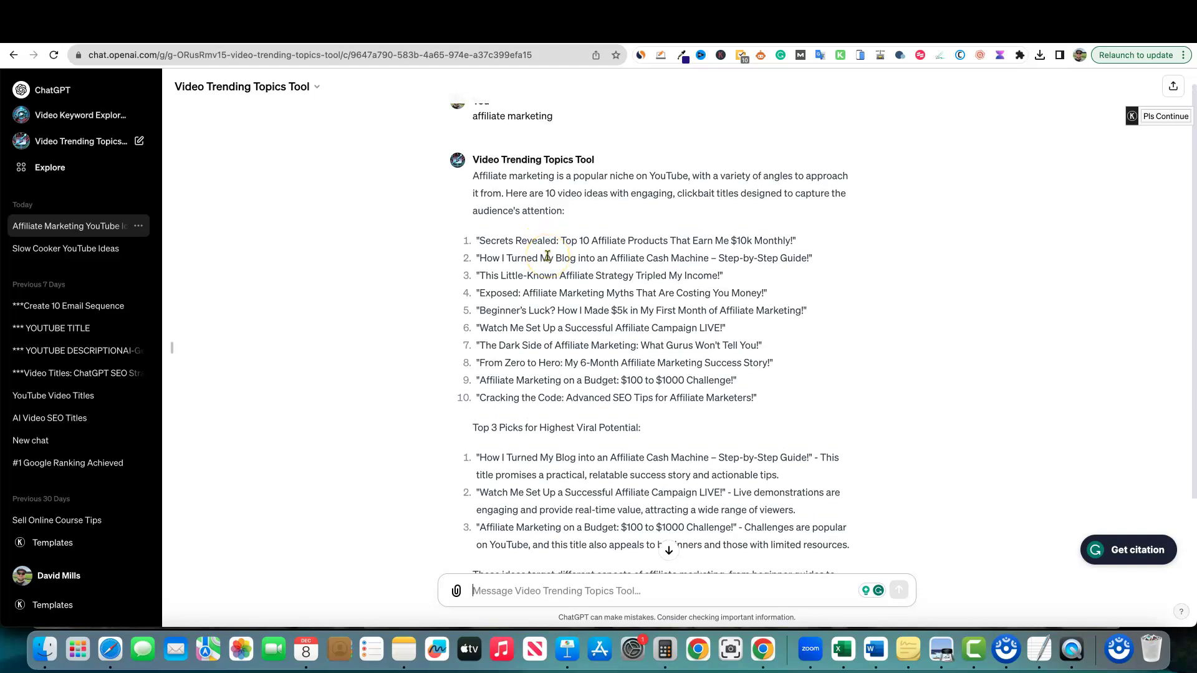
key(super+equal)
key(super+equal)
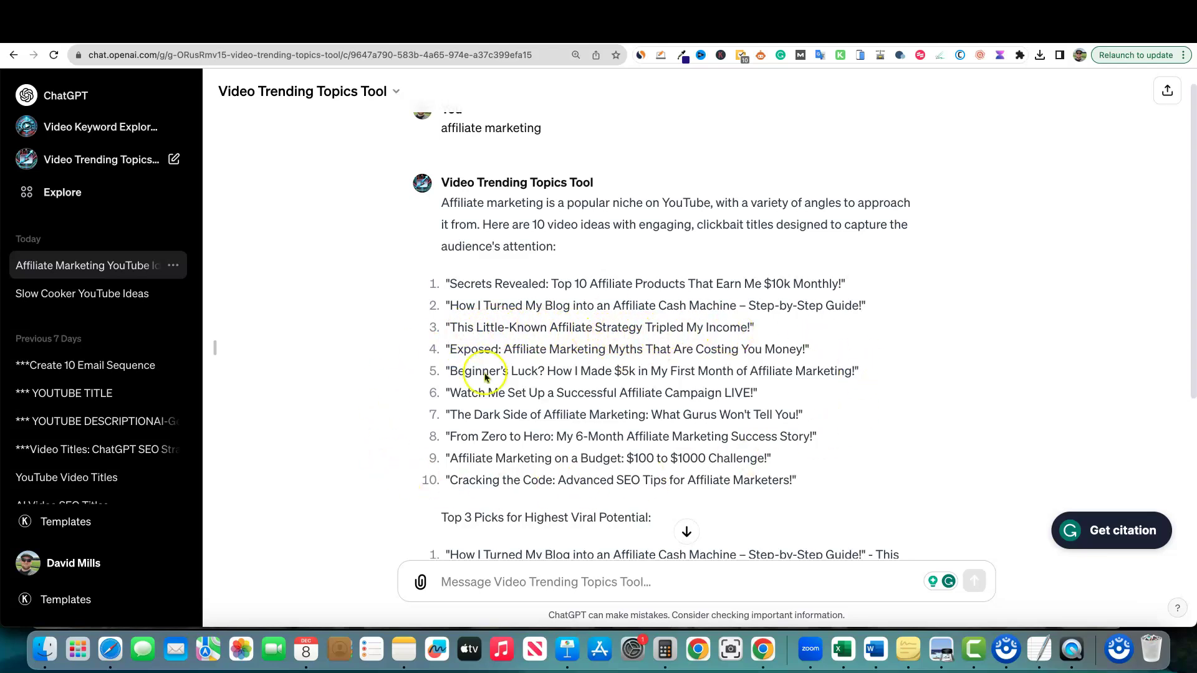
scroll(614, 402, down, 3)
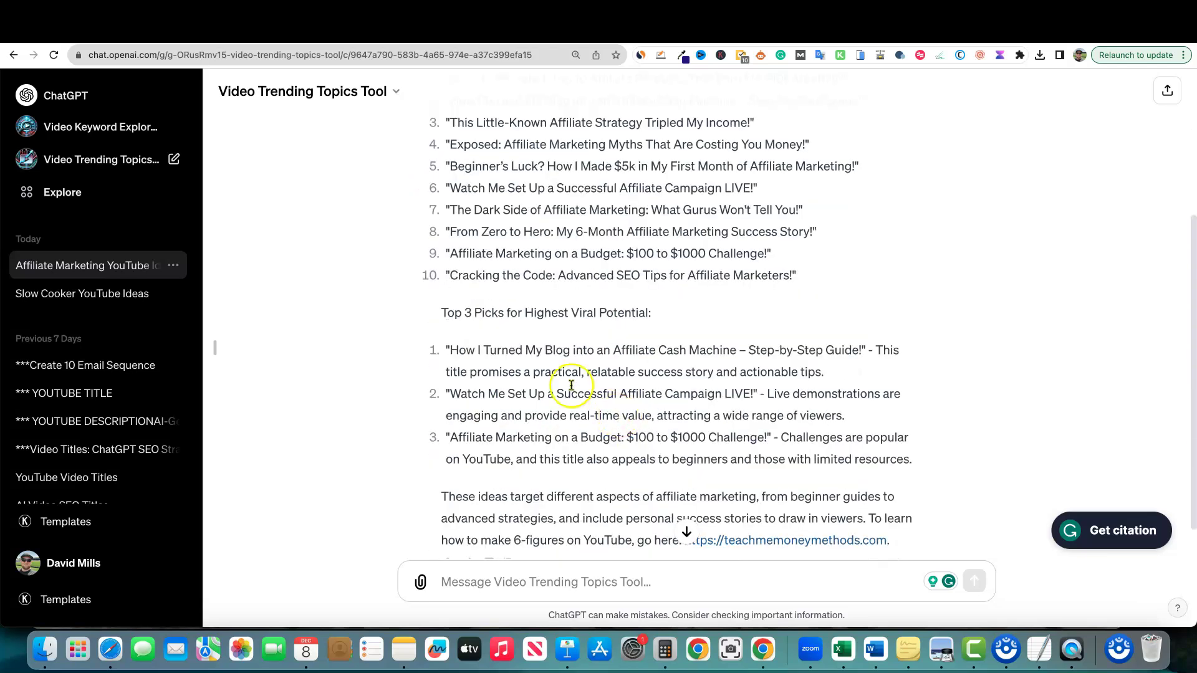
scroll(464, 329, up, 1)
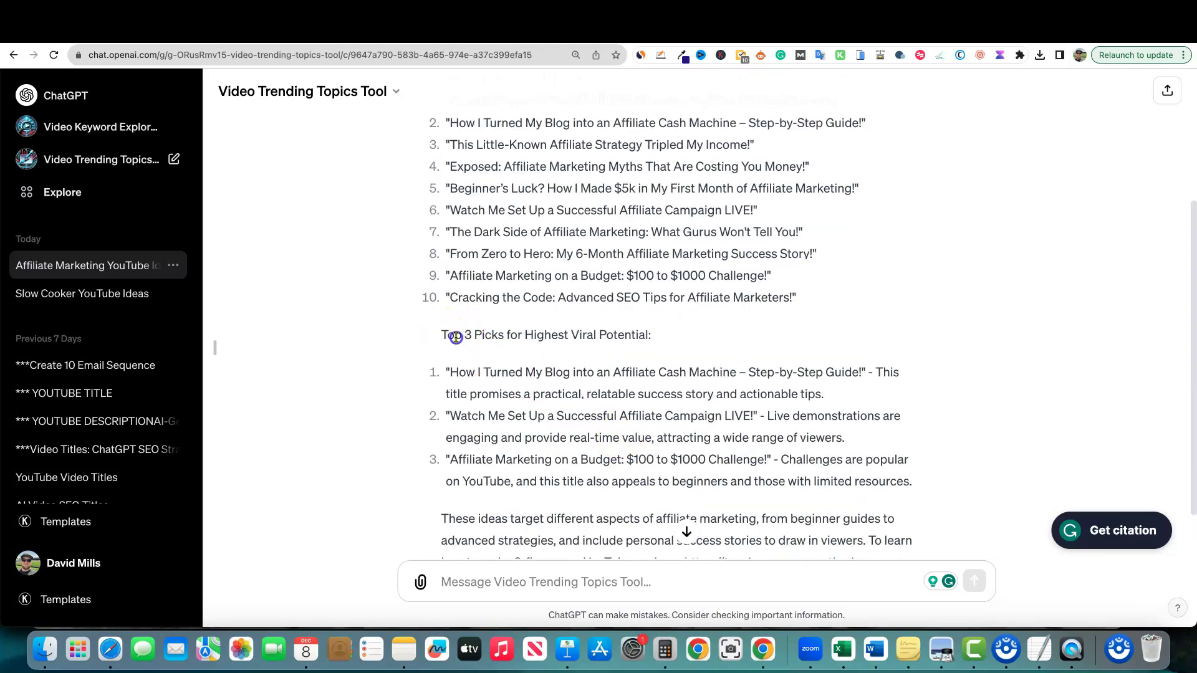
triple_click(475, 337)
scroll(686, 349, up, 1)
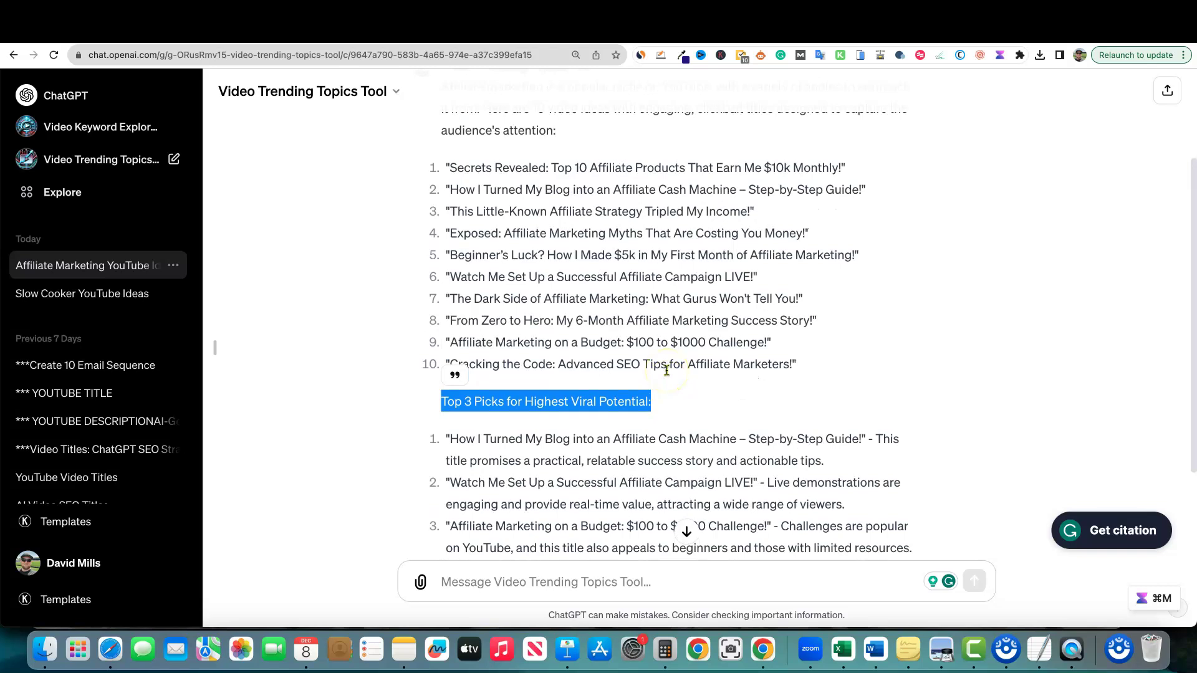
scroll(667, 370, down, 1)
click(665, 388)
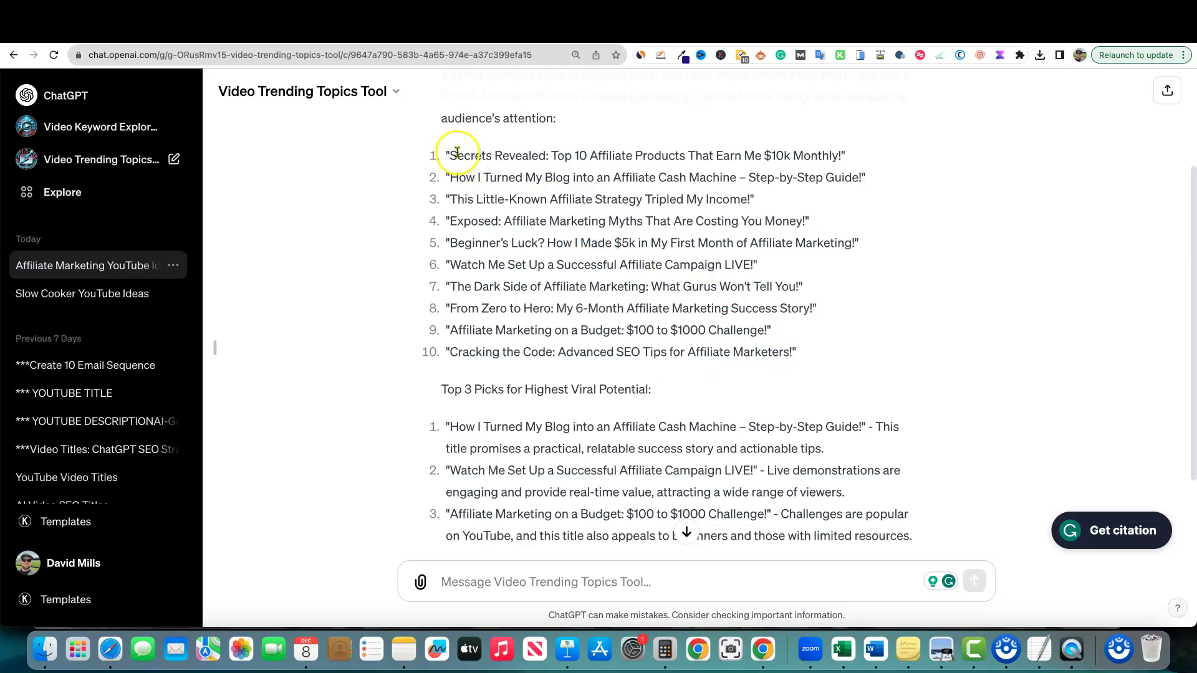
drag(449, 155, 796, 205)
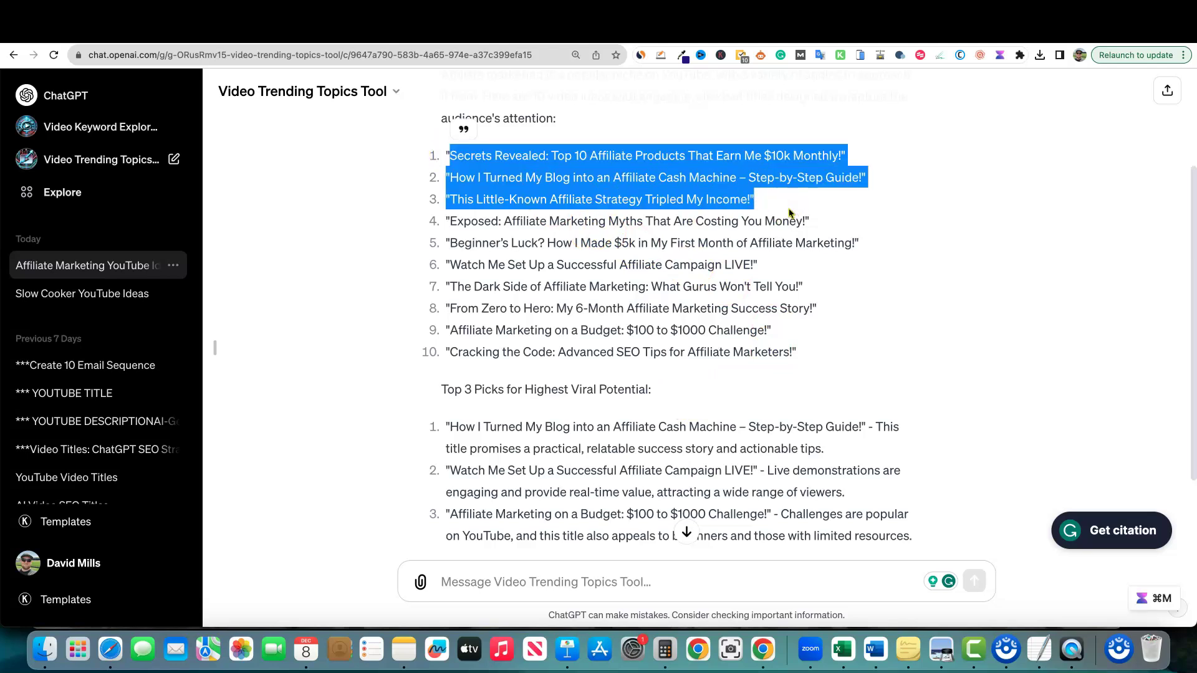
click(572, 243)
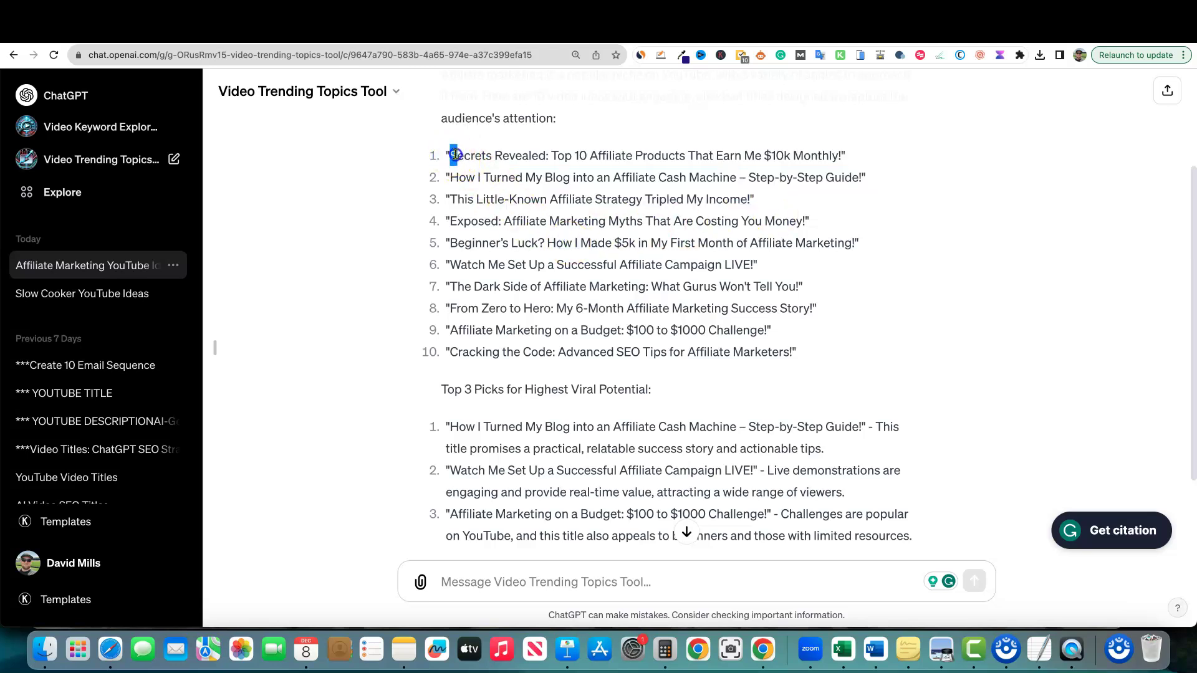
drag(460, 155, 868, 348)
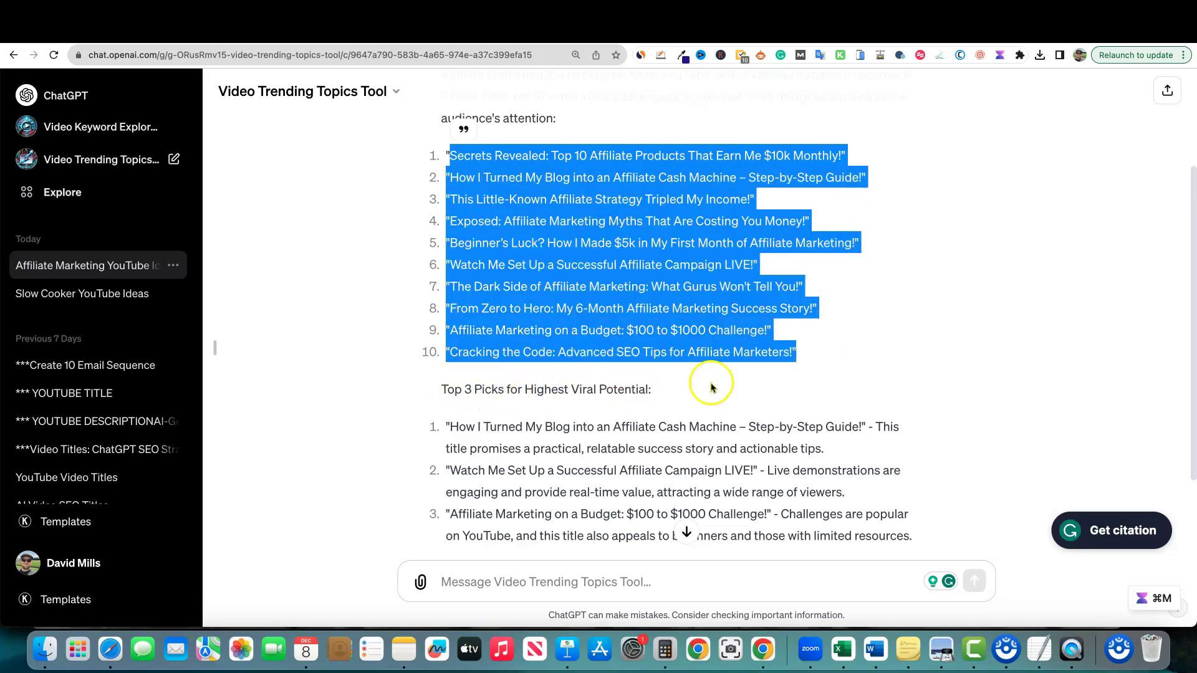
click(672, 393)
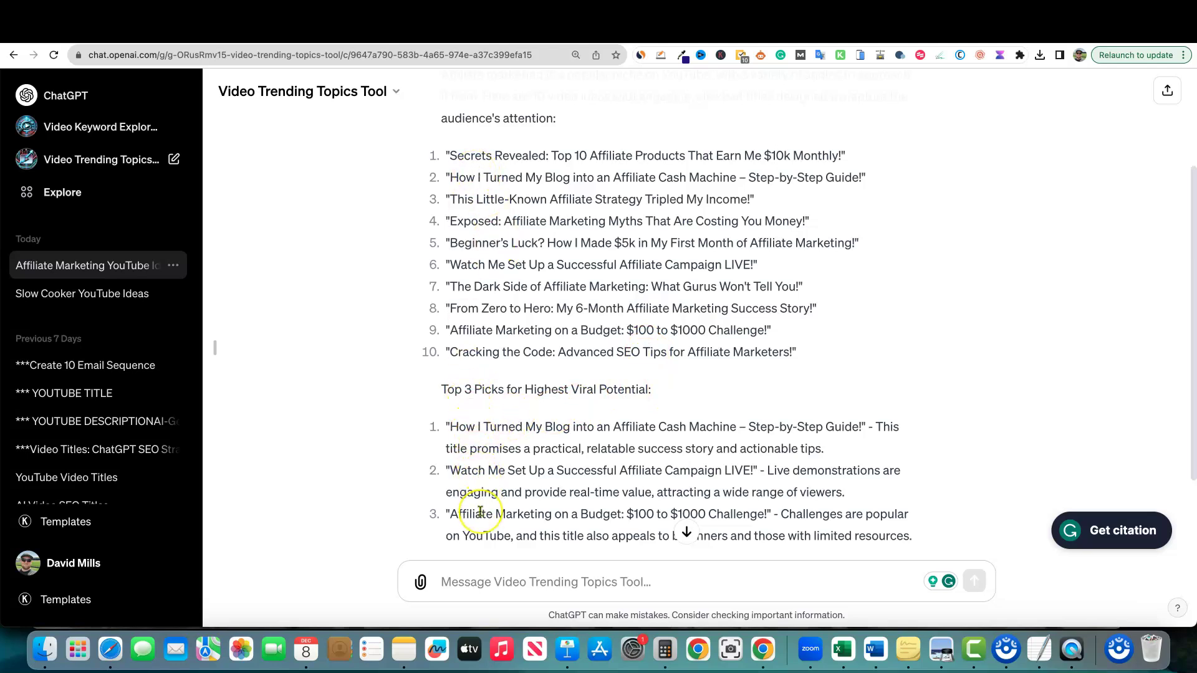
drag(450, 155, 802, 357)
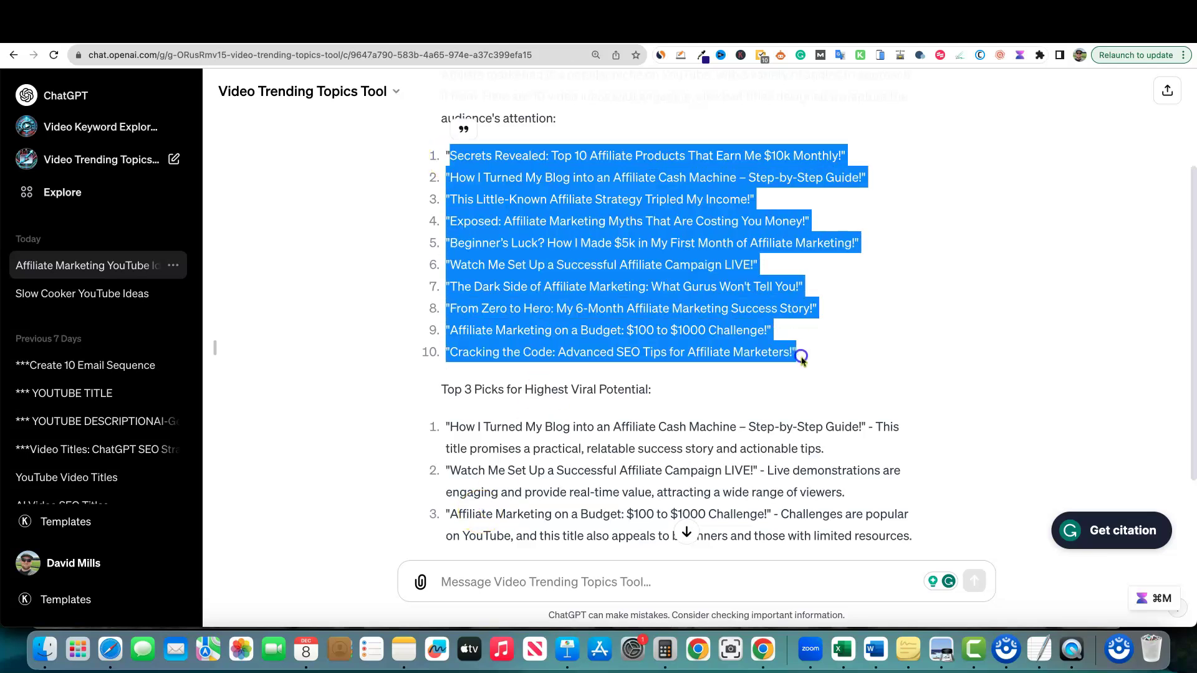
click(601, 406)
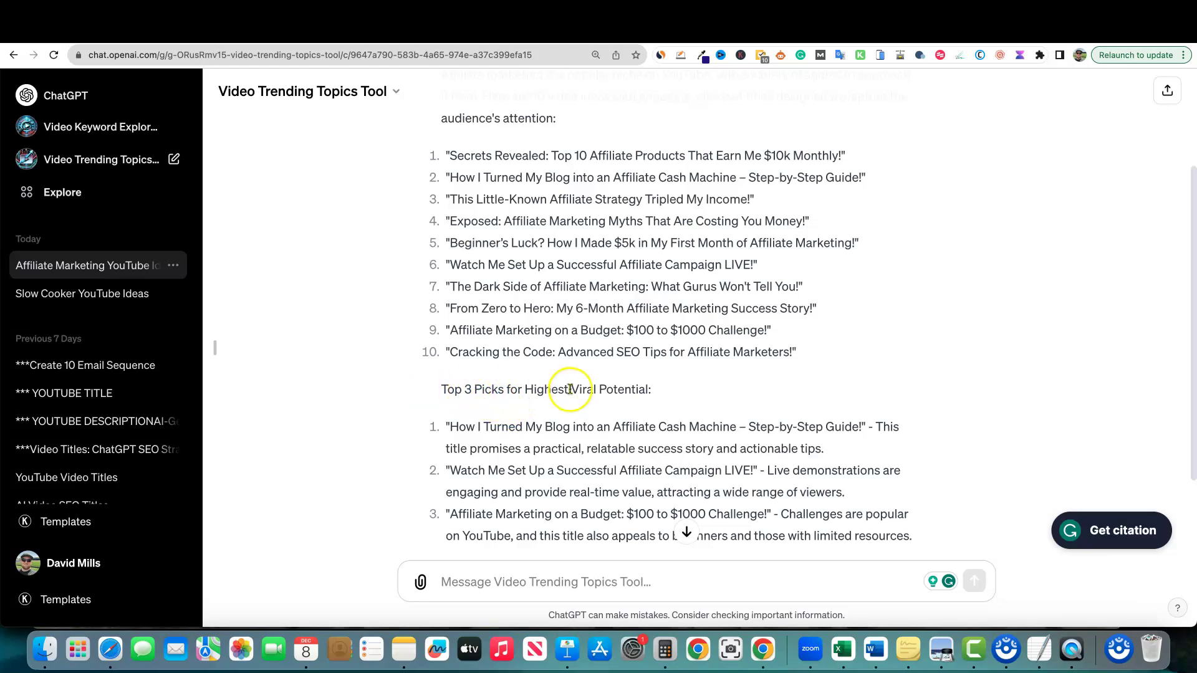
drag(533, 391, 651, 393)
drag(472, 391, 669, 394)
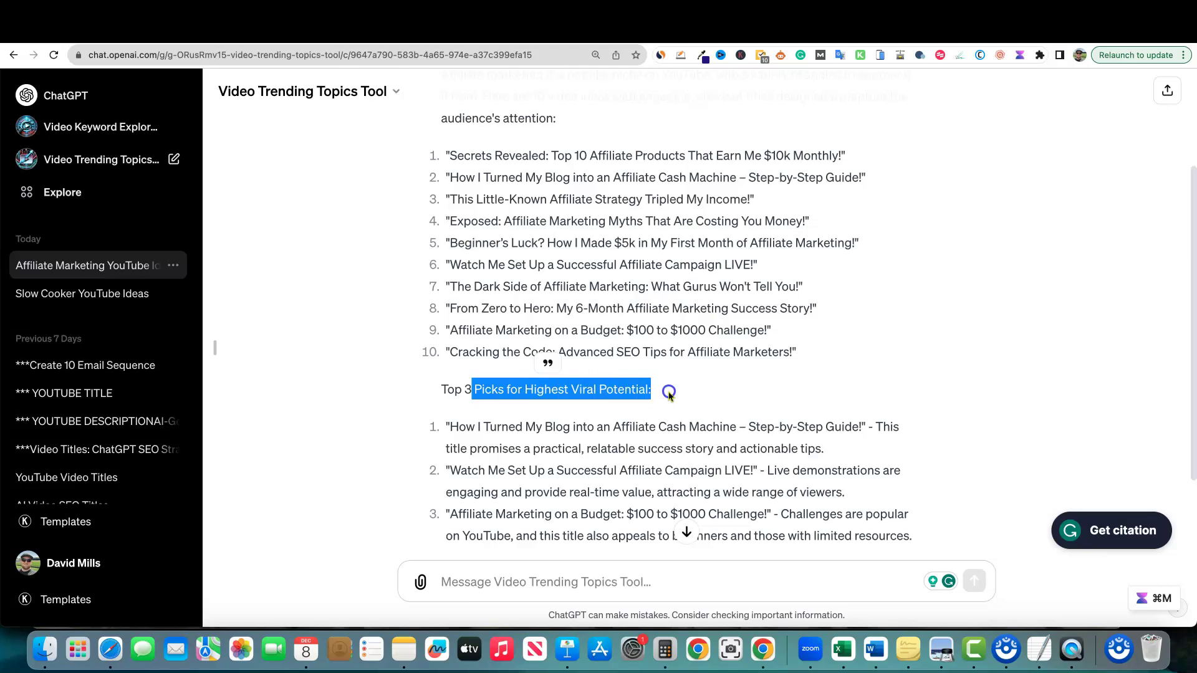
click(463, 430)
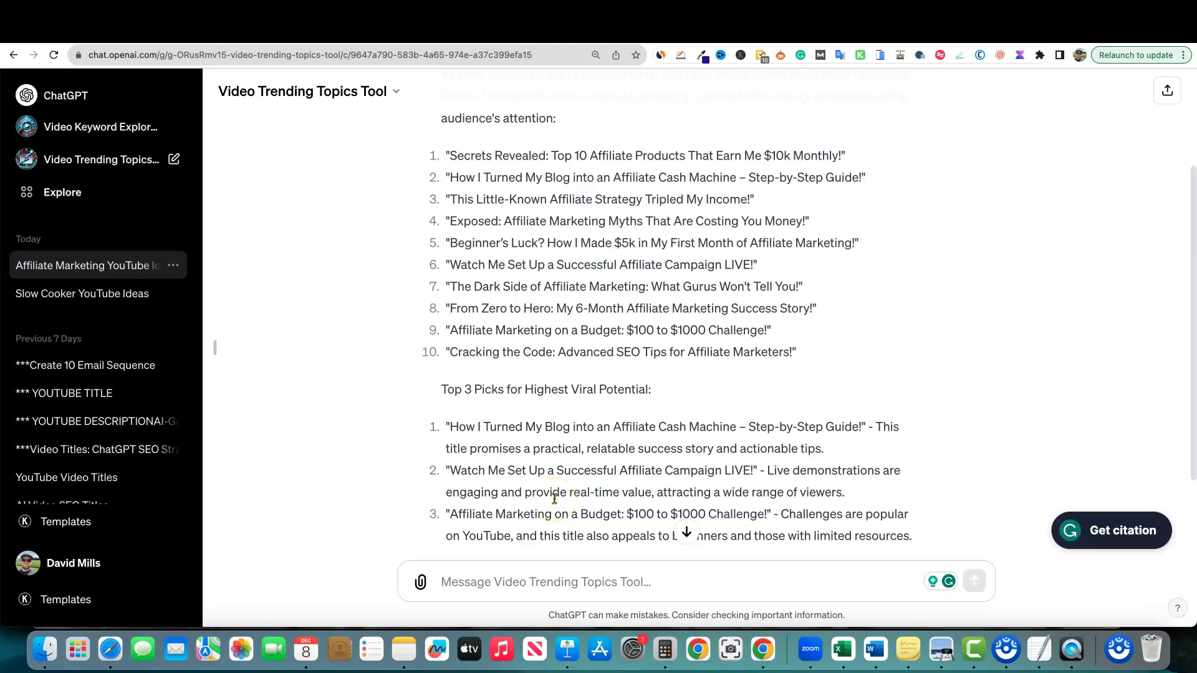
drag(459, 514, 562, 514)
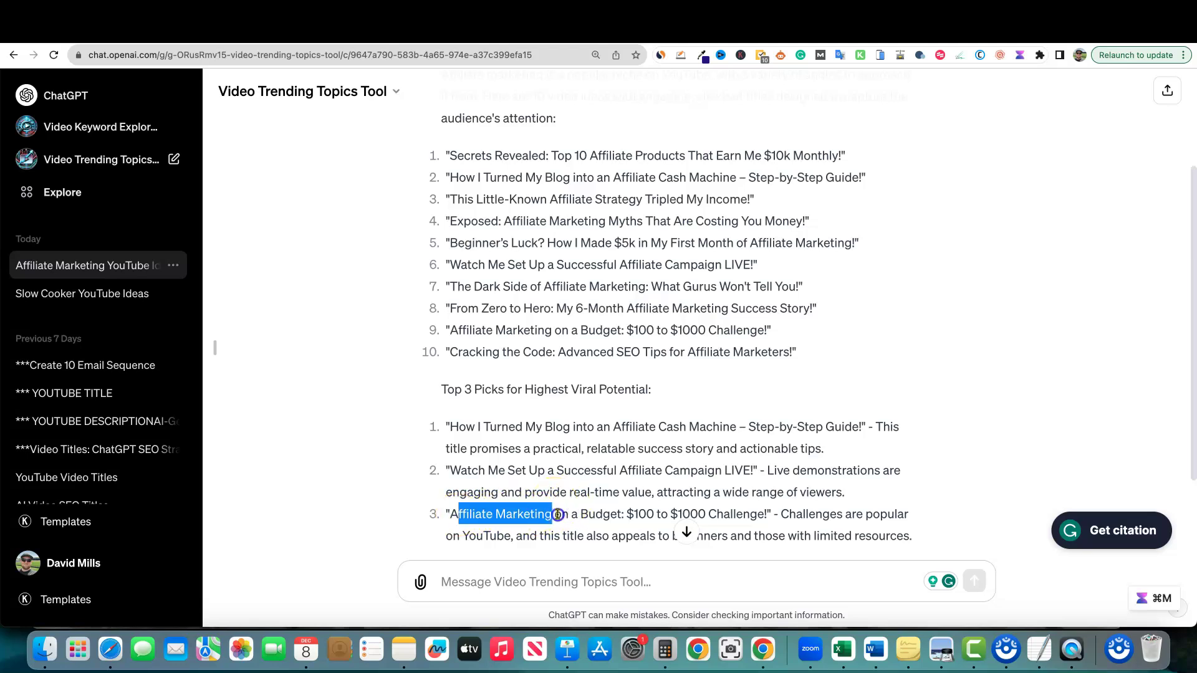
drag(696, 515, 758, 536)
scroll(731, 464, down, 1)
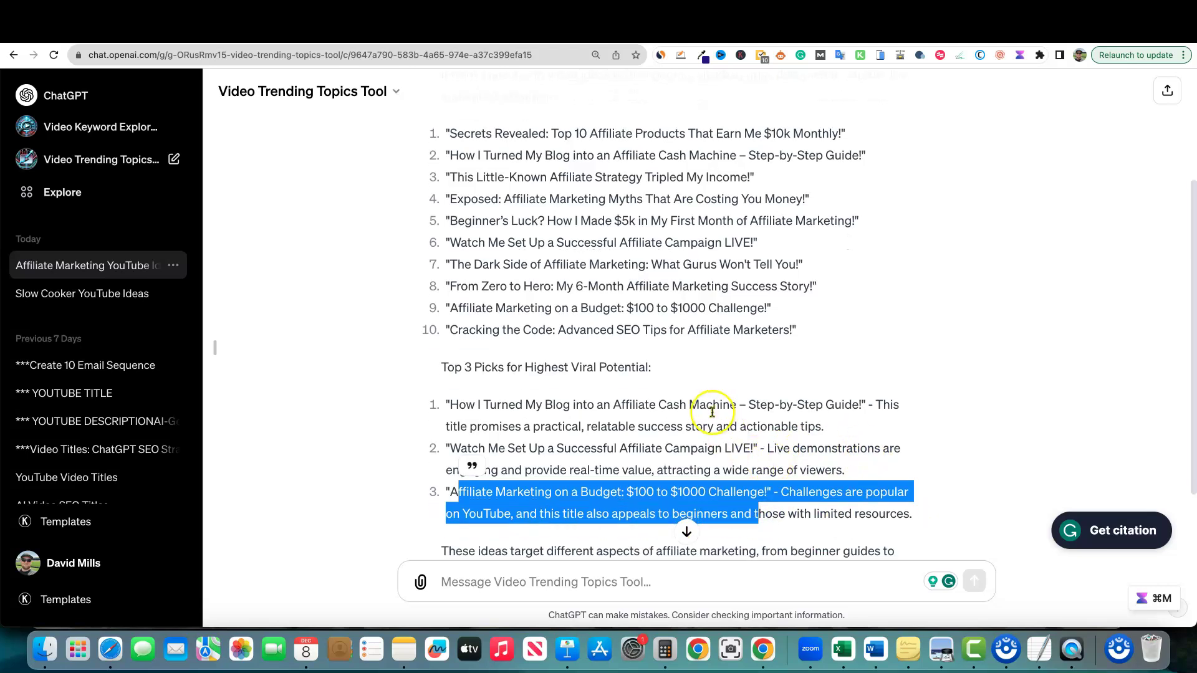
scroll(711, 419, down, 1)
click(556, 384)
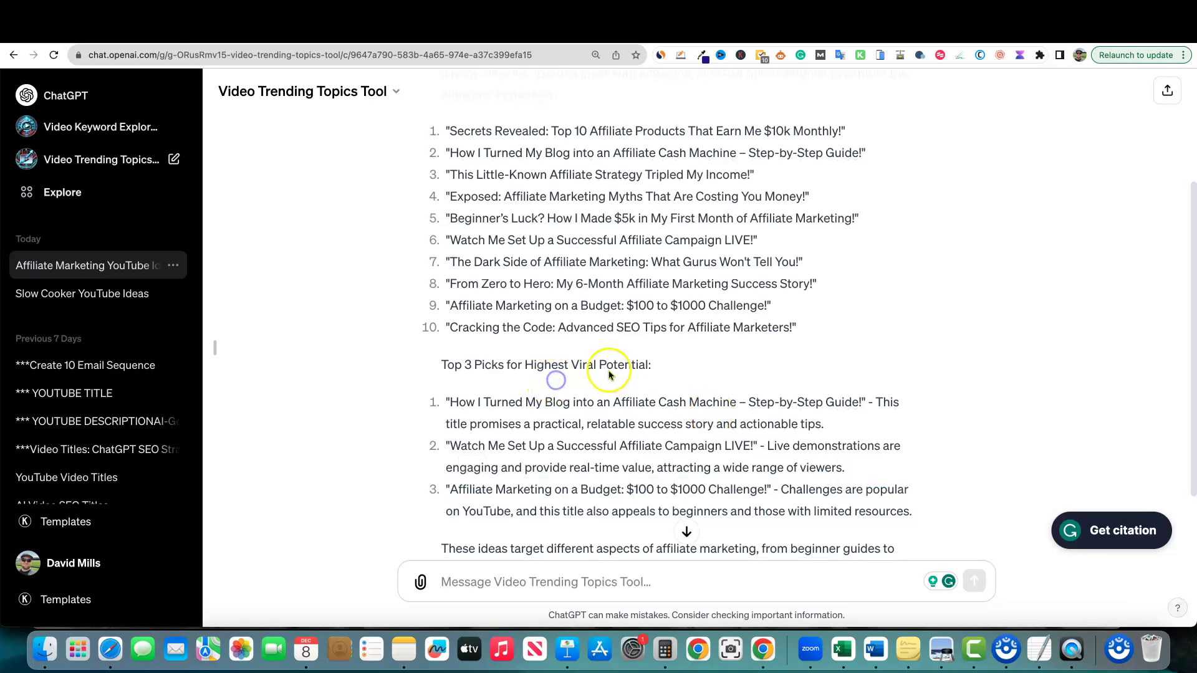
scroll(586, 362, up, 2)
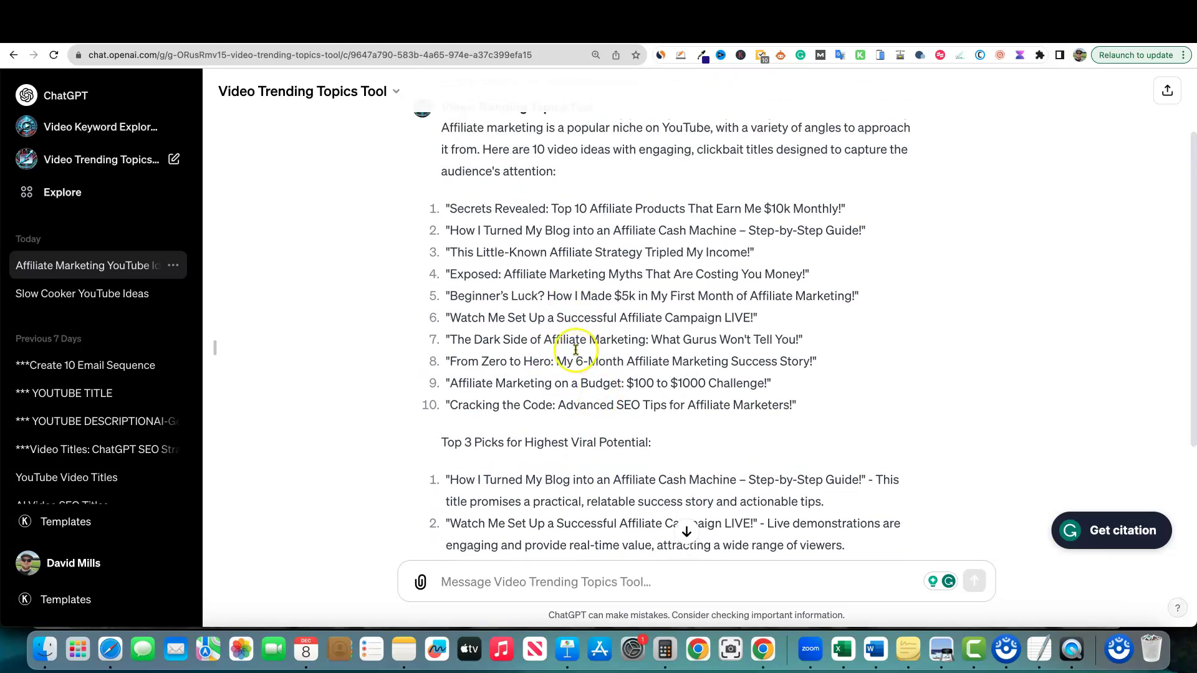
scroll(561, 343, up, 1)
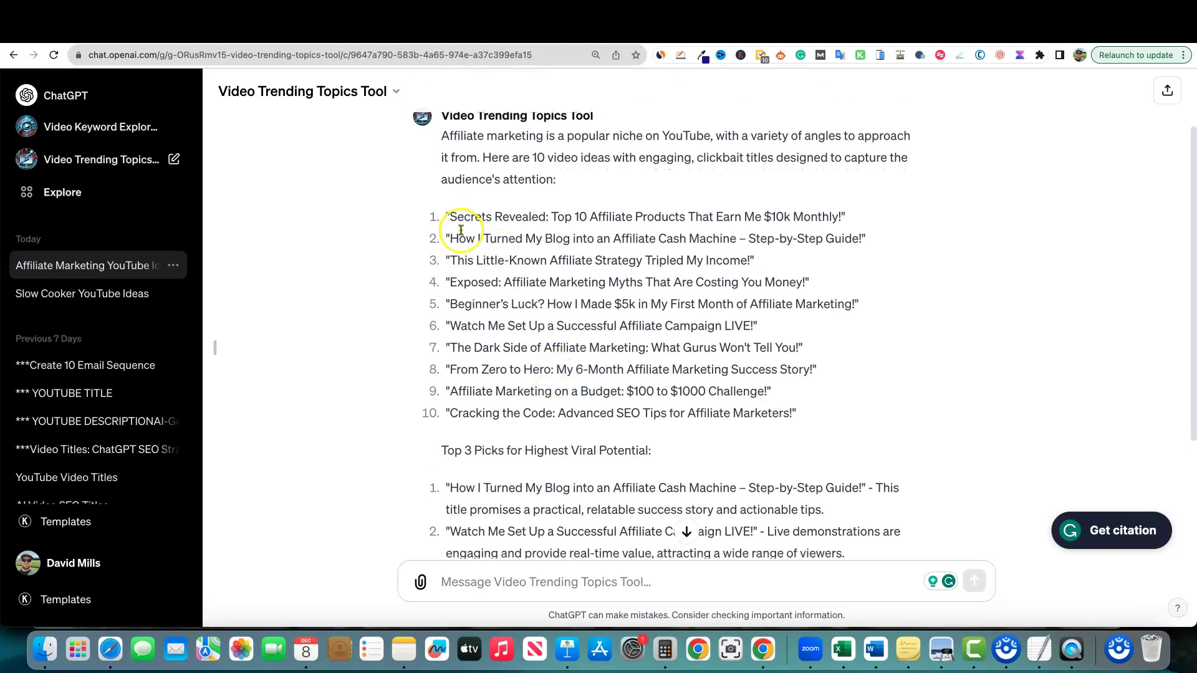
drag(447, 213, 814, 431)
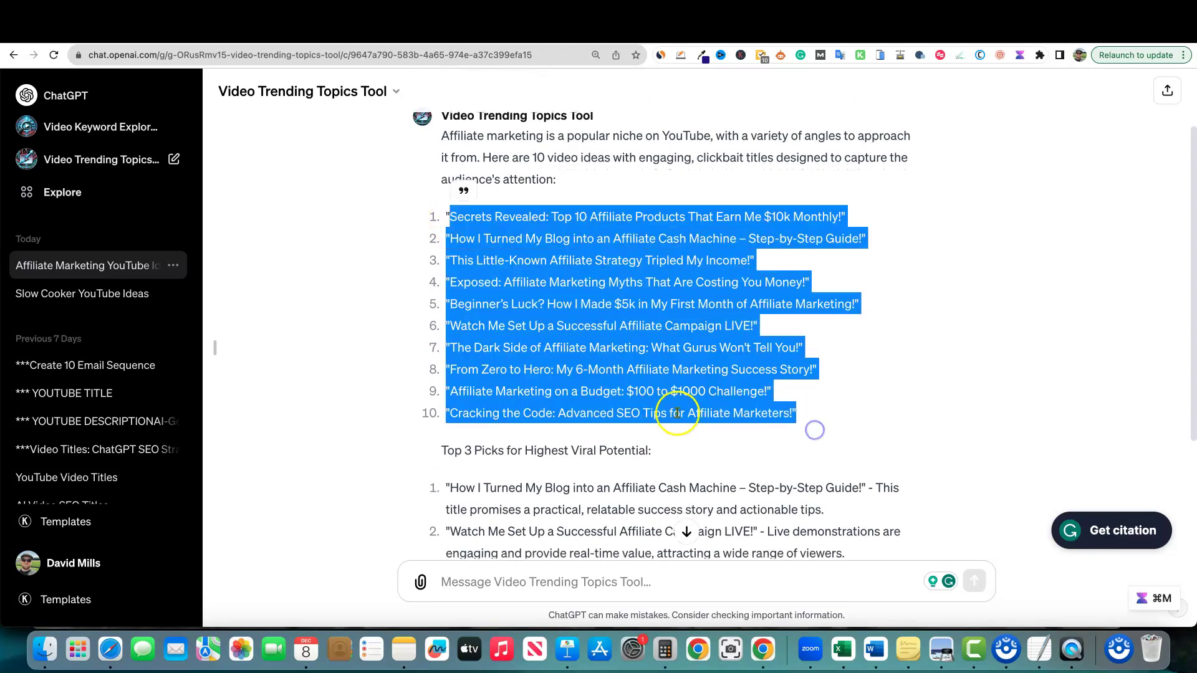
scroll(675, 412, up, 2)
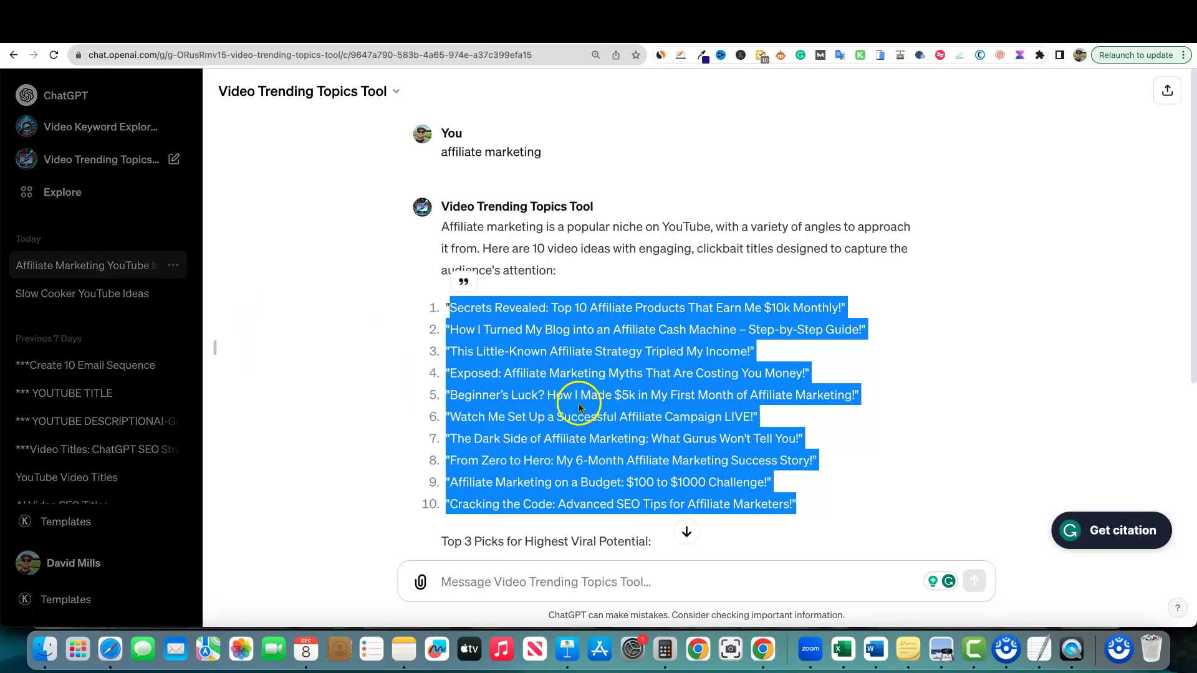
scroll(645, 369, down, 3)
scroll(643, 369, up, 3)
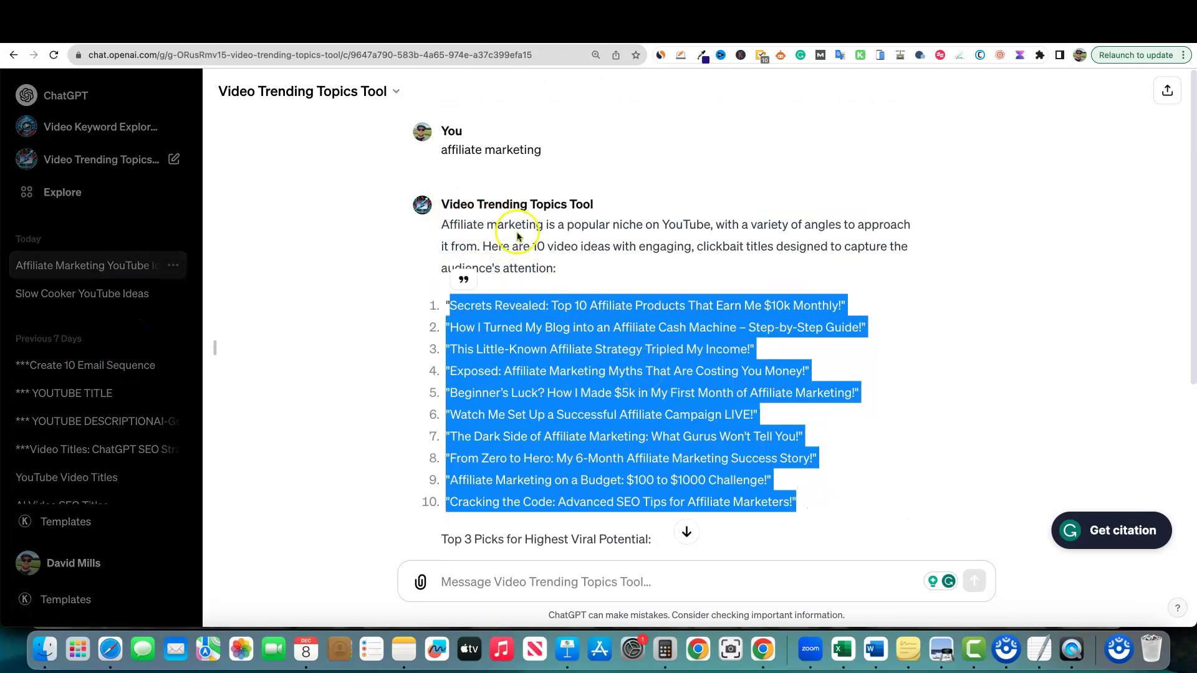
scroll(802, 380, down, 2)
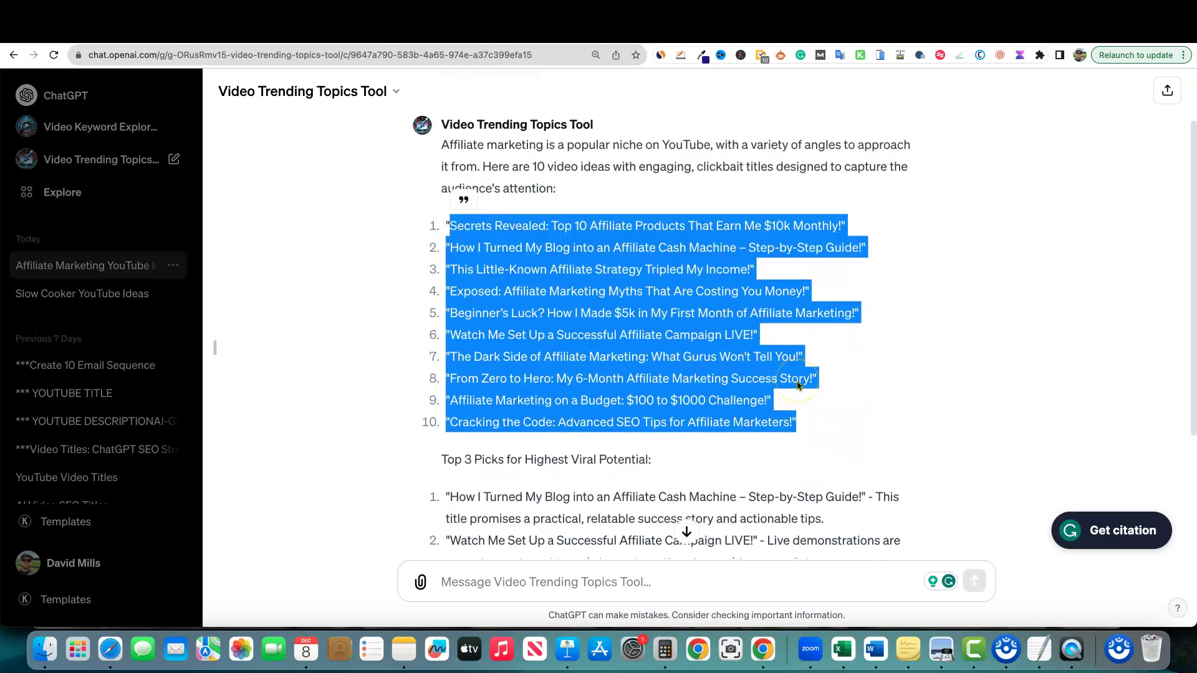
scroll(757, 374, up, 3)
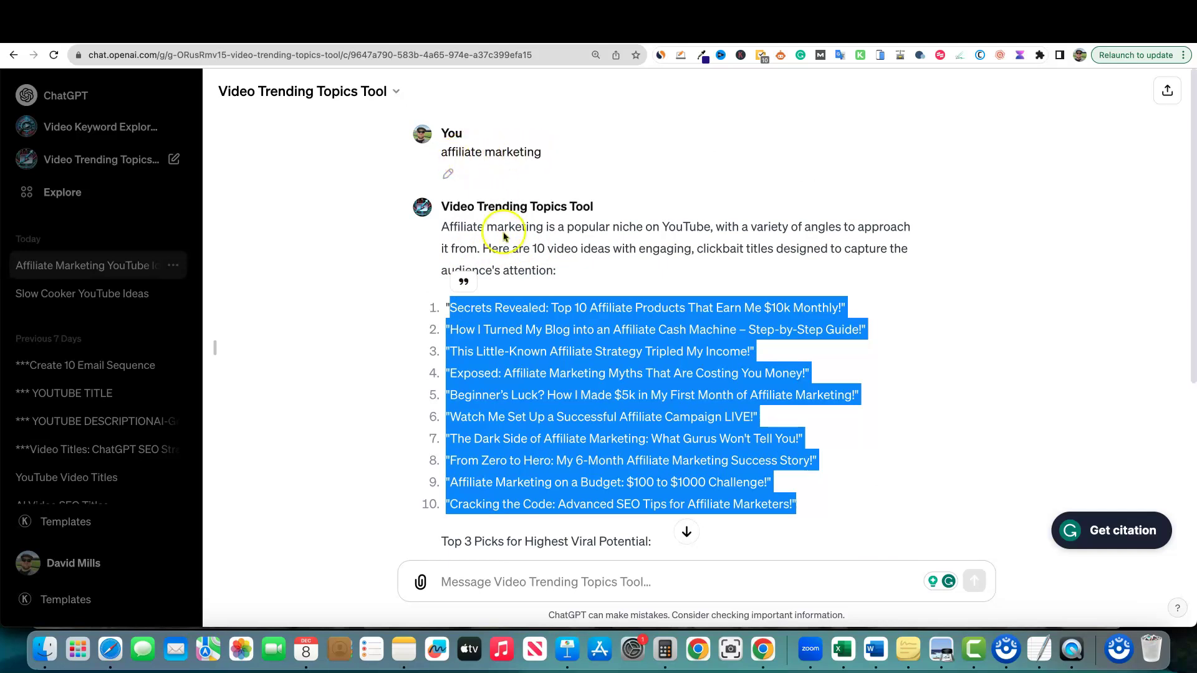
click(589, 259)
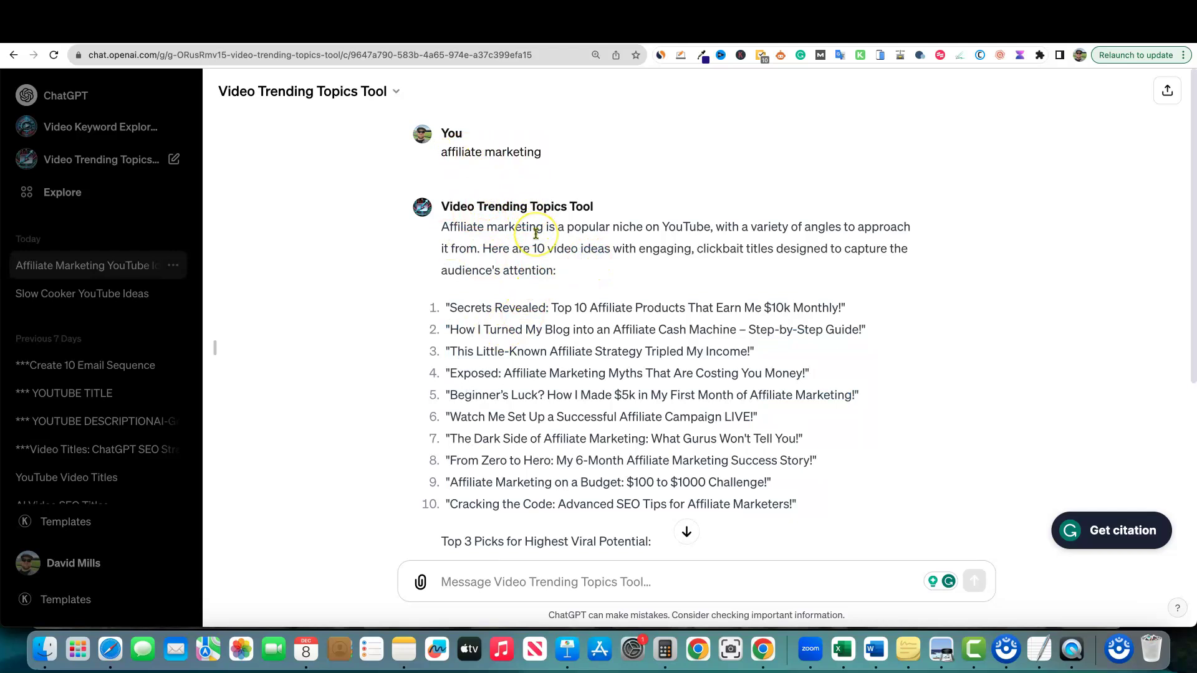
click(572, 266)
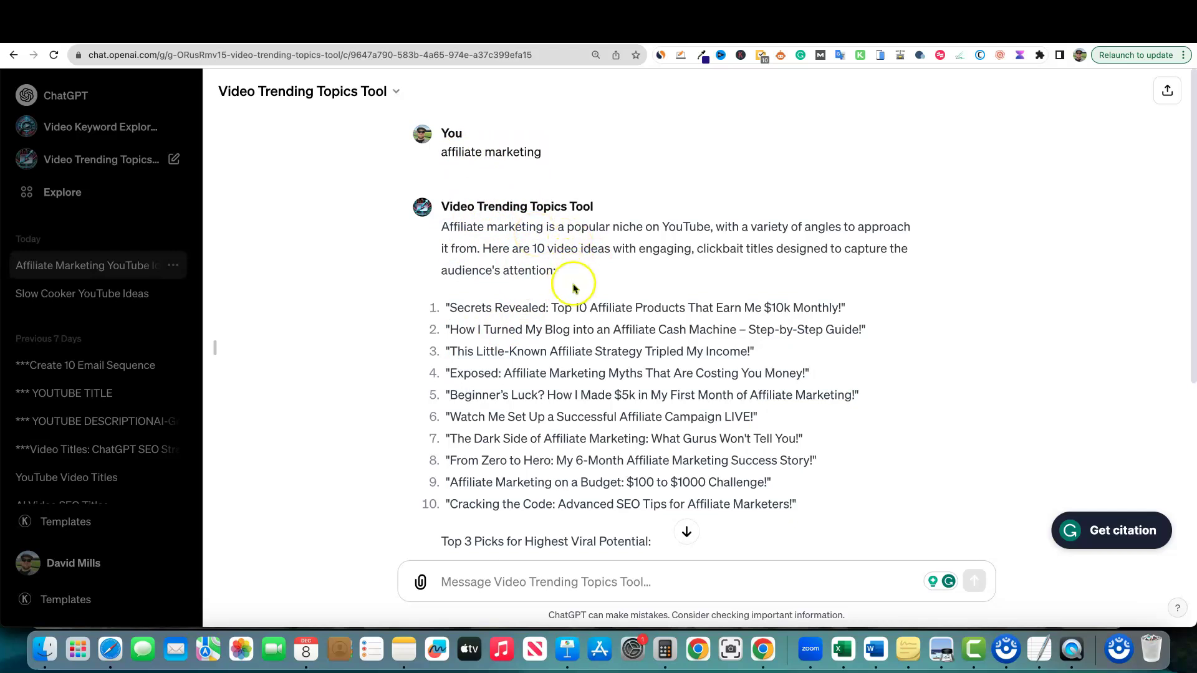
scroll(603, 343, down, 3)
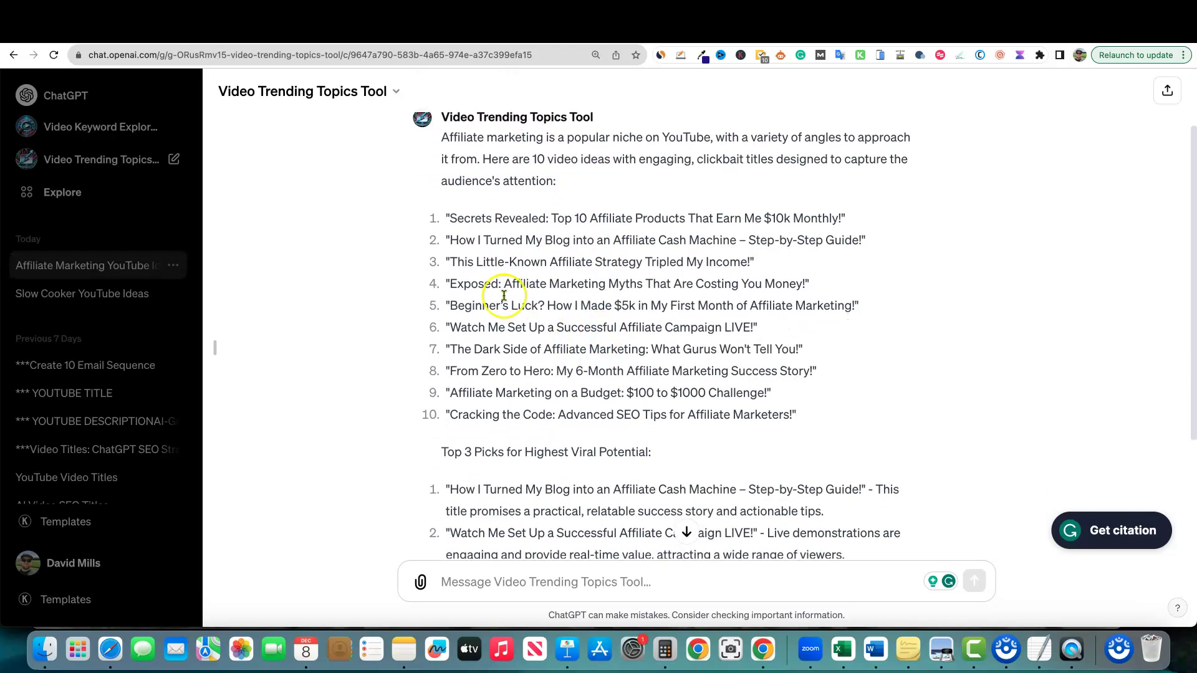
scroll(631, 356, down, 4)
scroll(587, 382, down, 2)
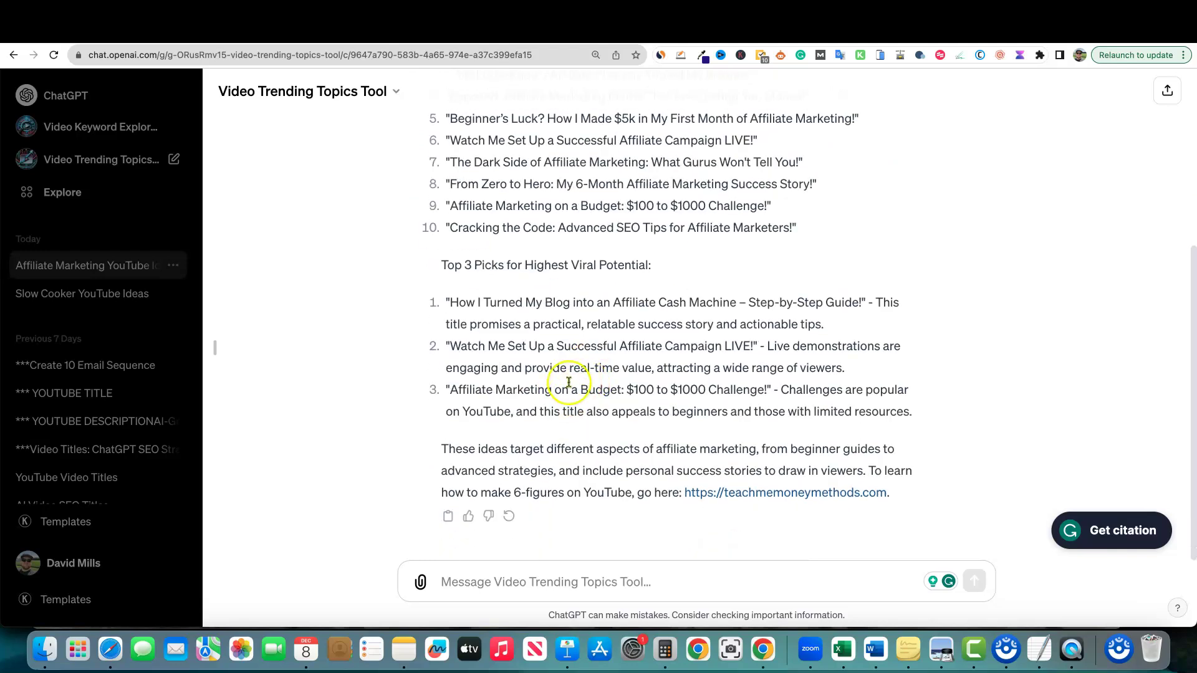
scroll(549, 382, up, 1)
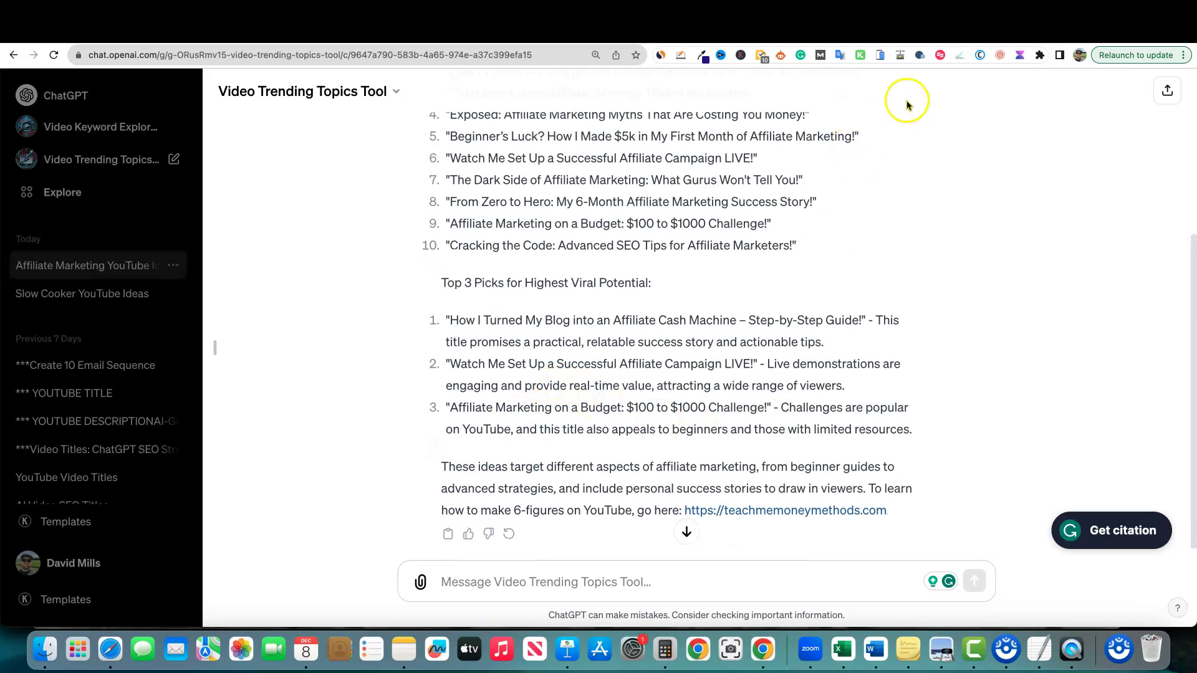
click(970, 33)
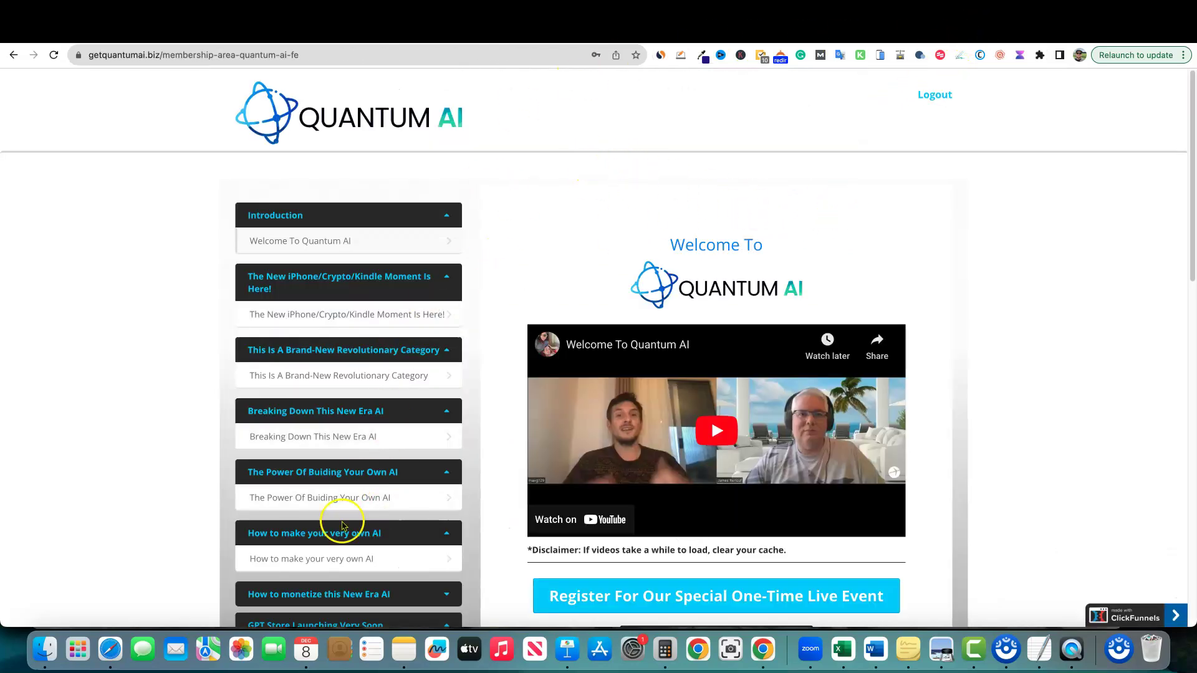
click(1015, 31)
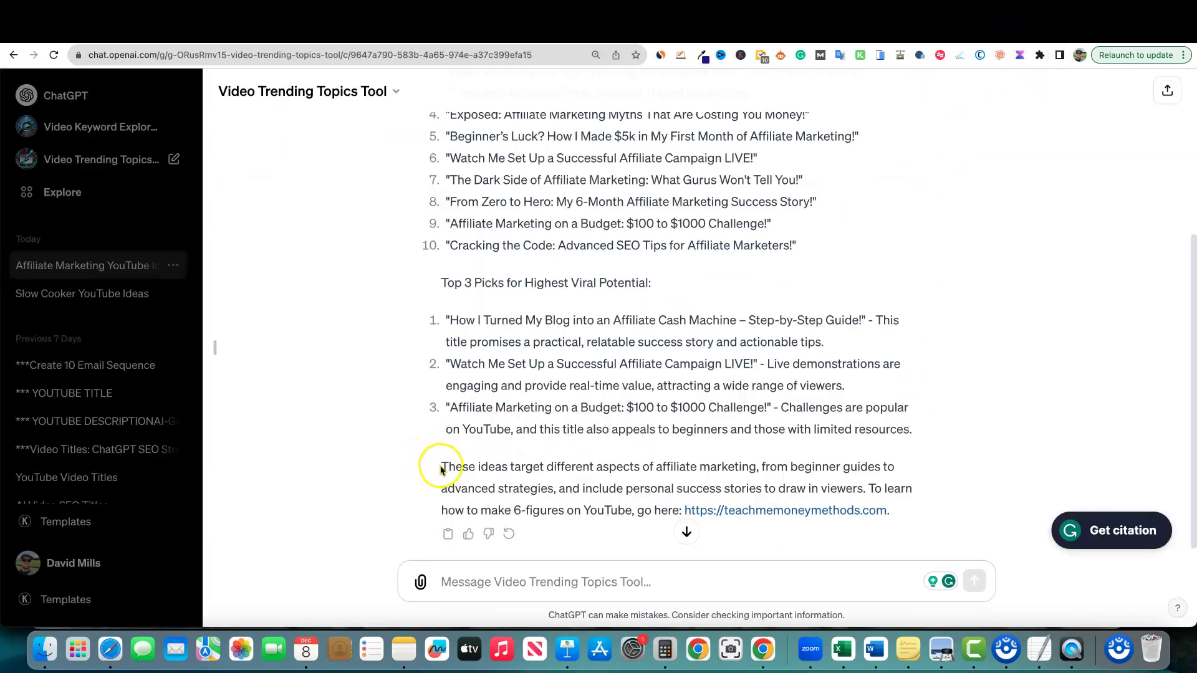
drag(441, 466, 635, 511)
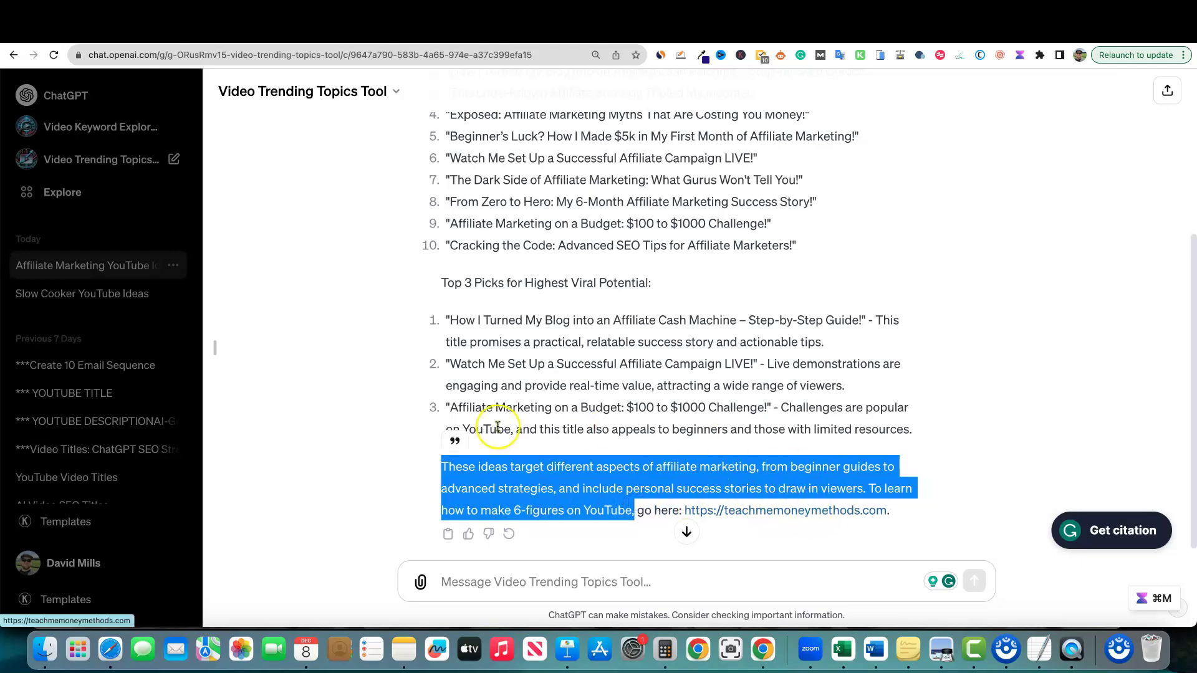
click(445, 465)
drag(445, 465, 935, 508)
click(787, 444)
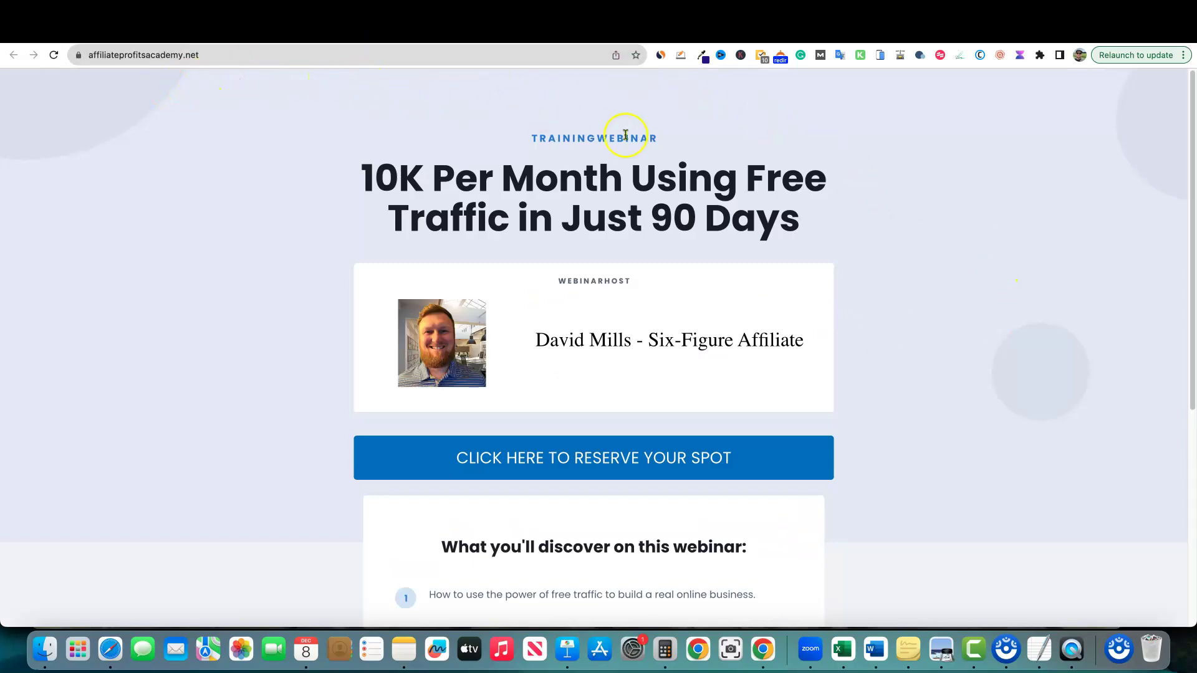
scroll(970, 374, down, 10)
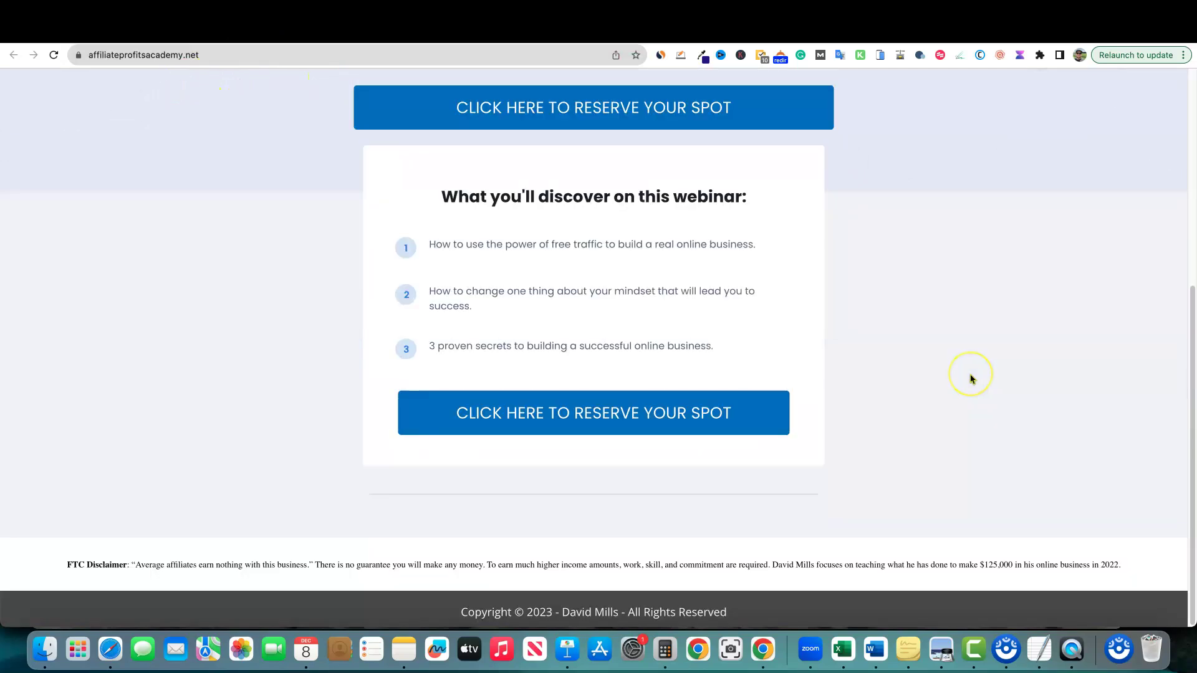
scroll(970, 377, up, 10)
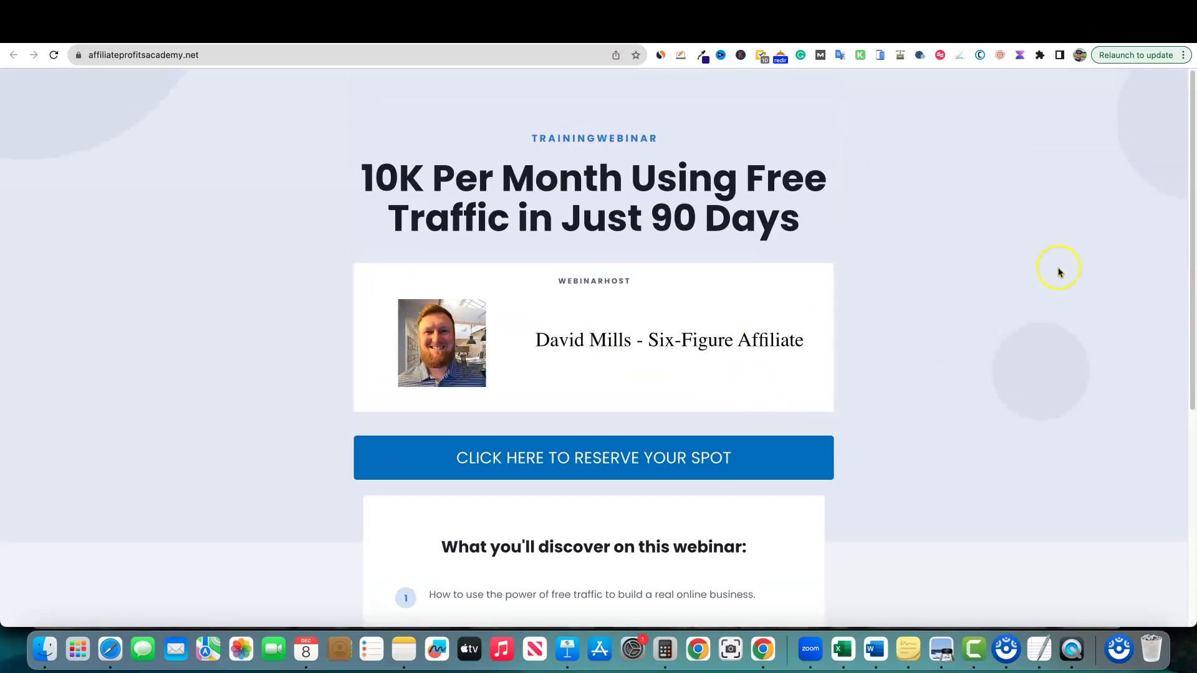
click(984, 32)
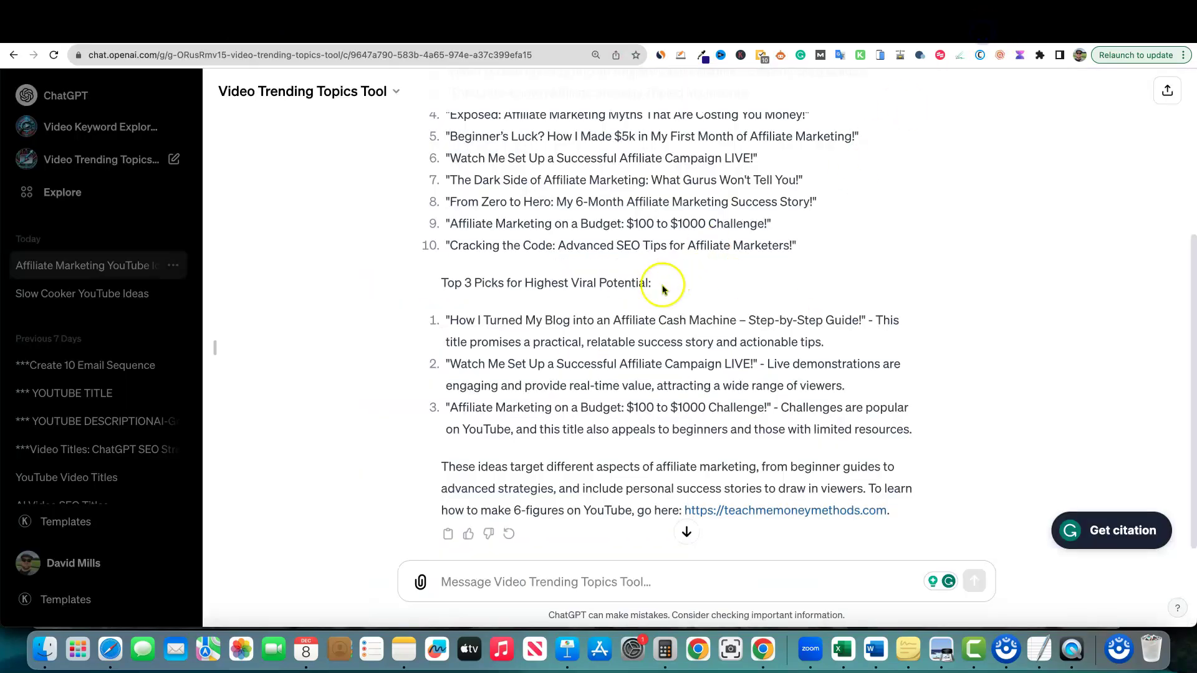
scroll(621, 343, up, 2)
scroll(621, 342, up, 3)
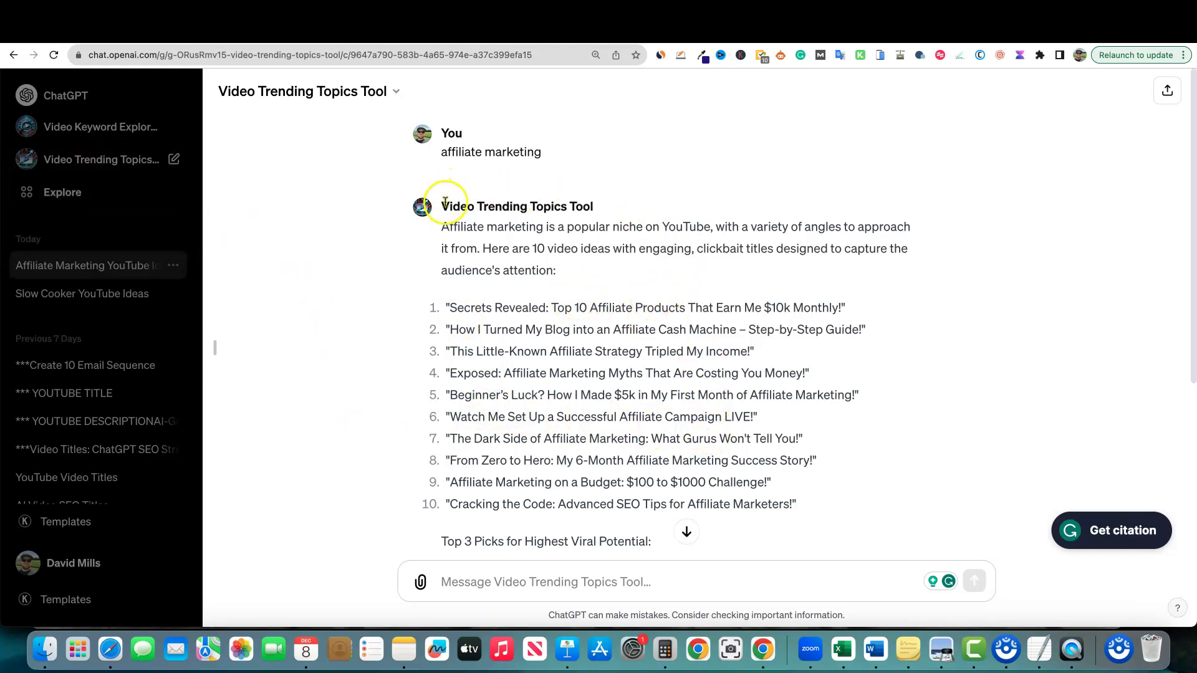
scroll(654, 281, down, 10)
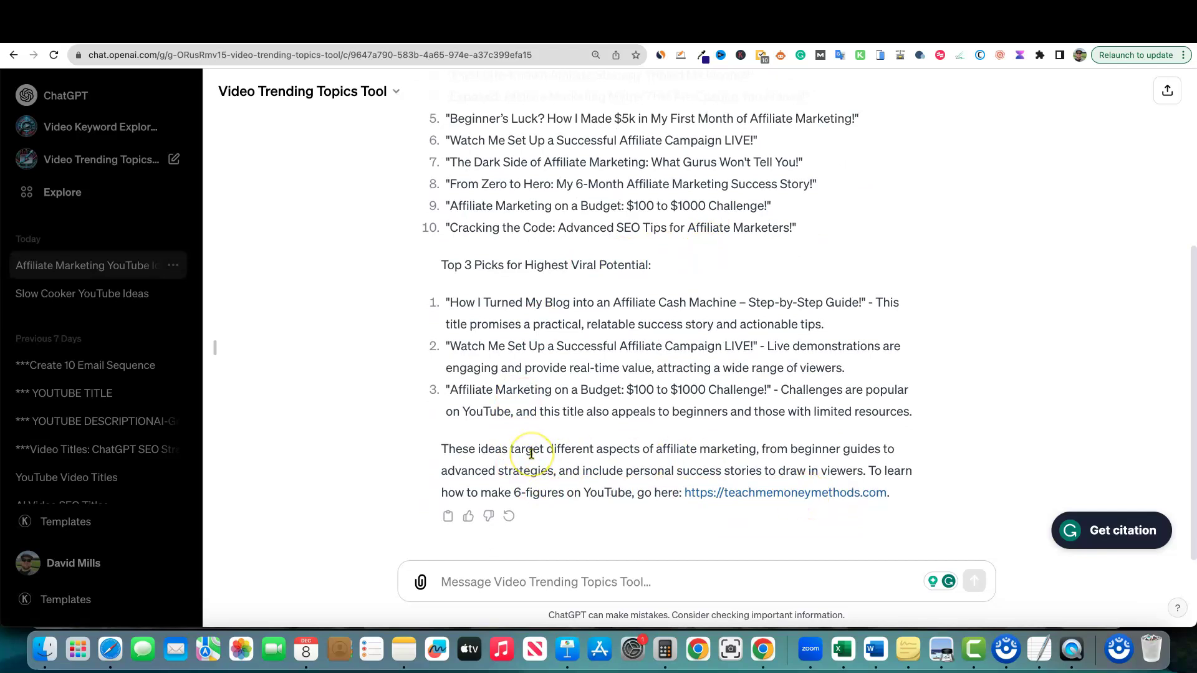
scroll(531, 453, up, 10)
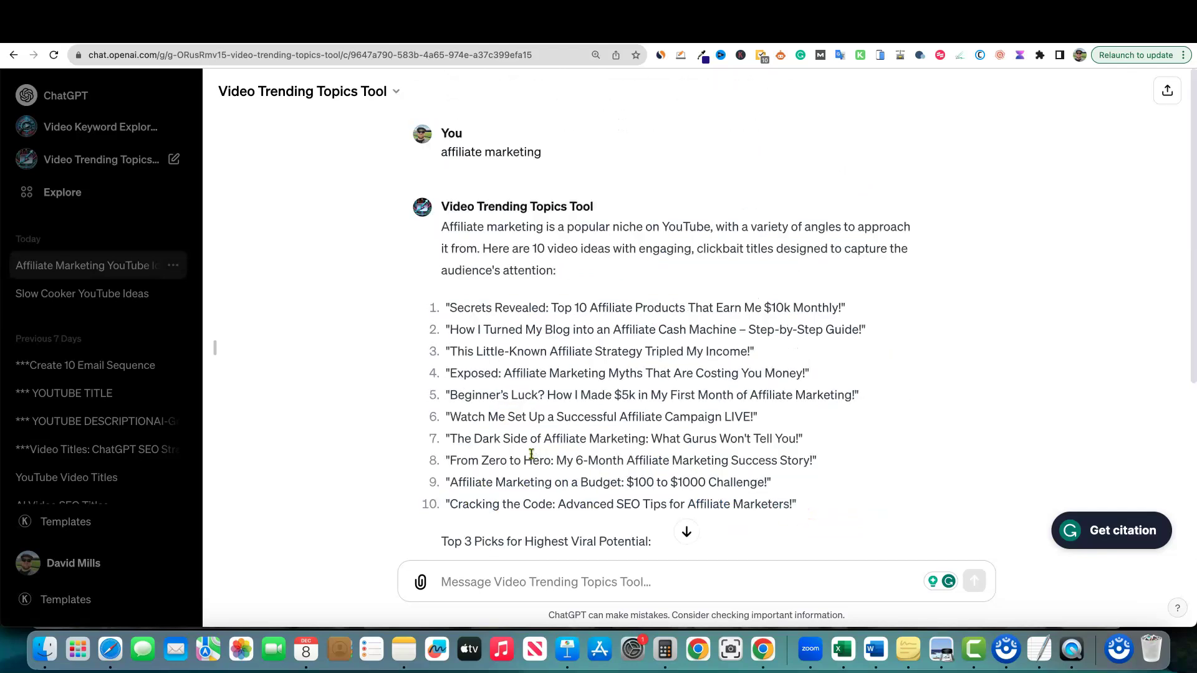
- Start a fresh Video Trending Topics Tool chat and send the keyword 'grilling tips'
click(65, 100)
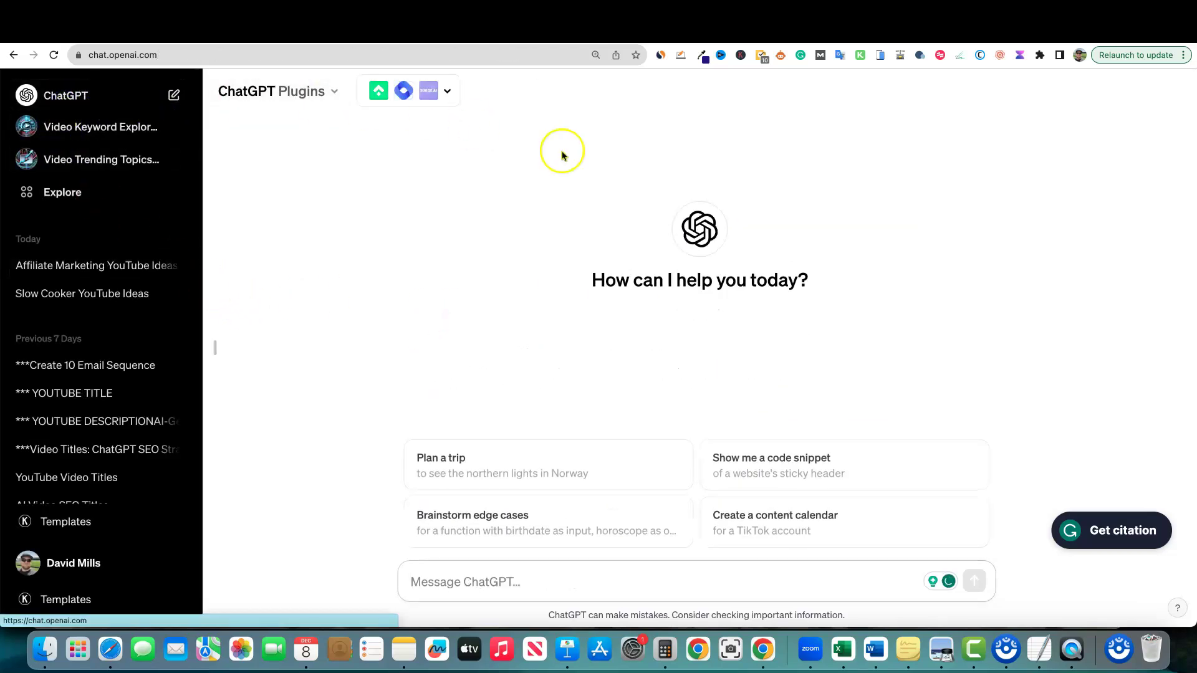
click(99, 160)
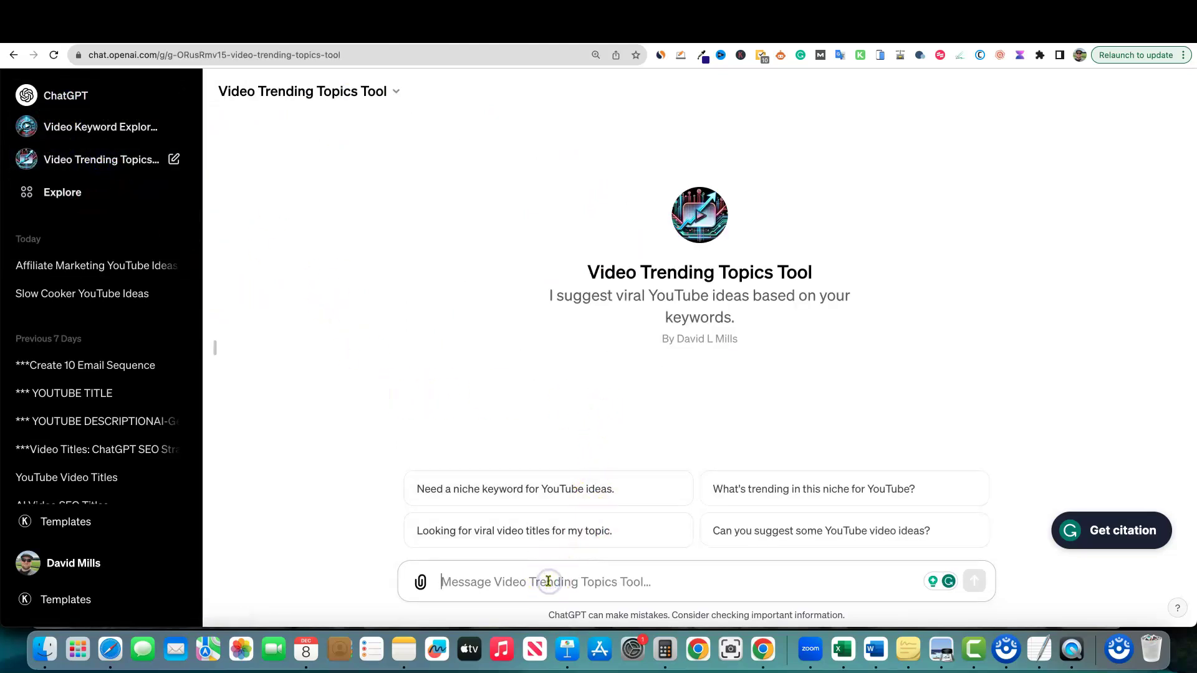
text(slow)
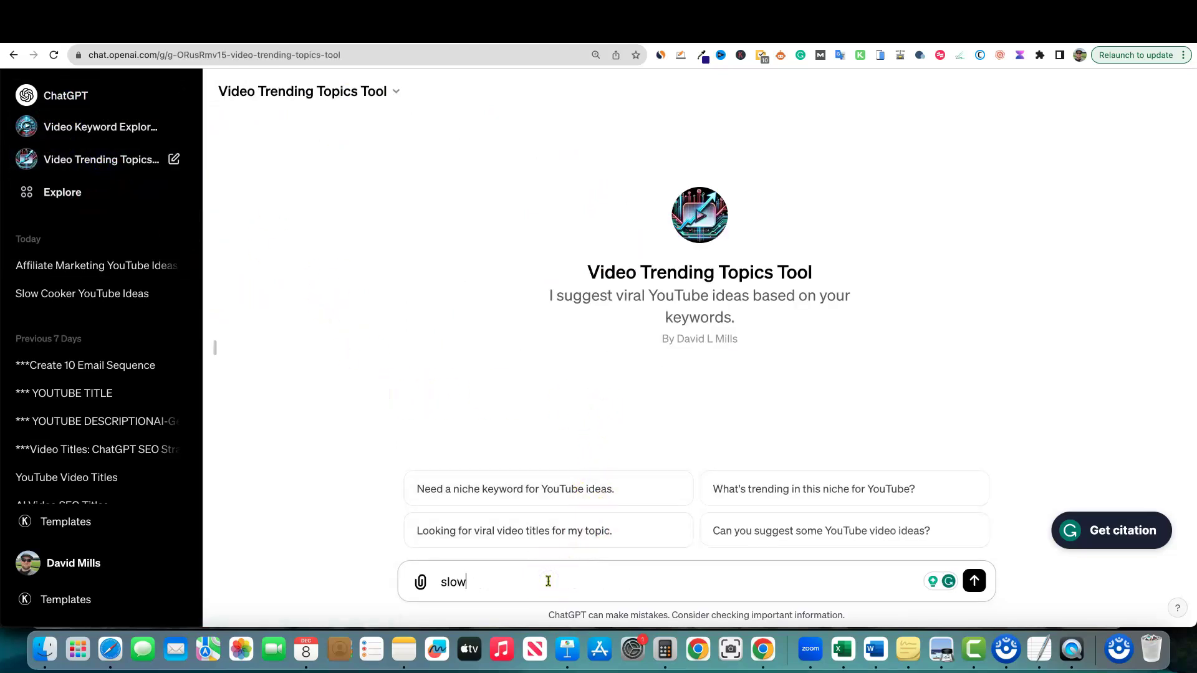
key(BackSpace)
key(BackSpace)
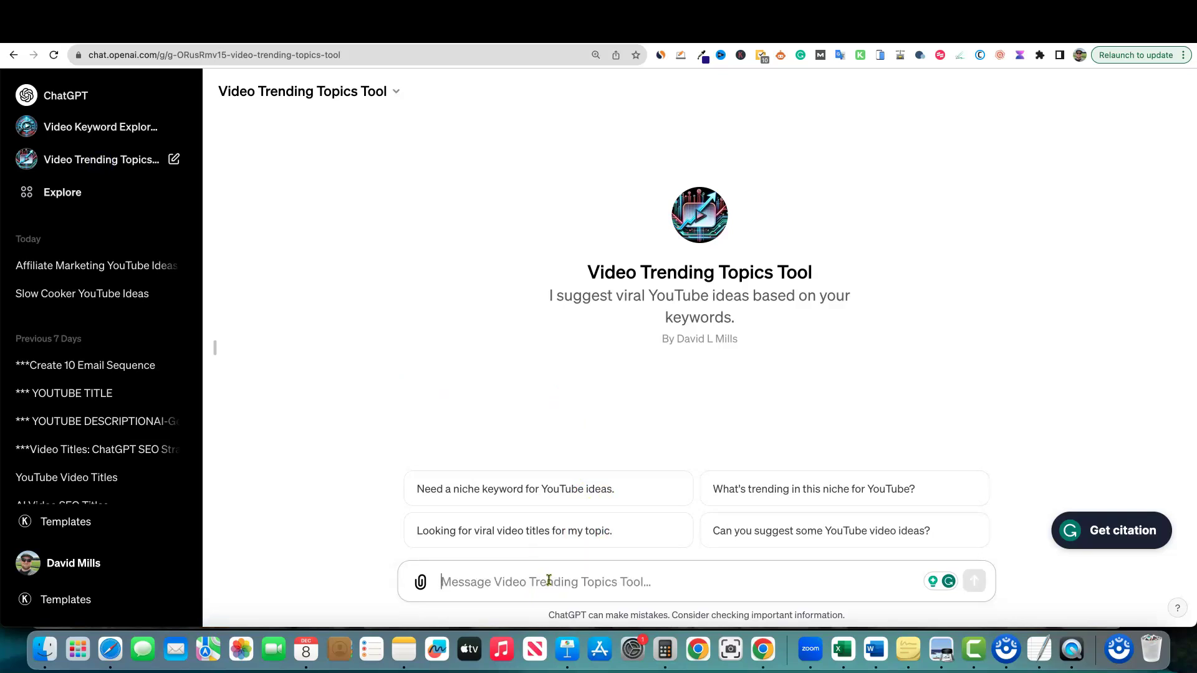
text(grilling tips)
key(Return)
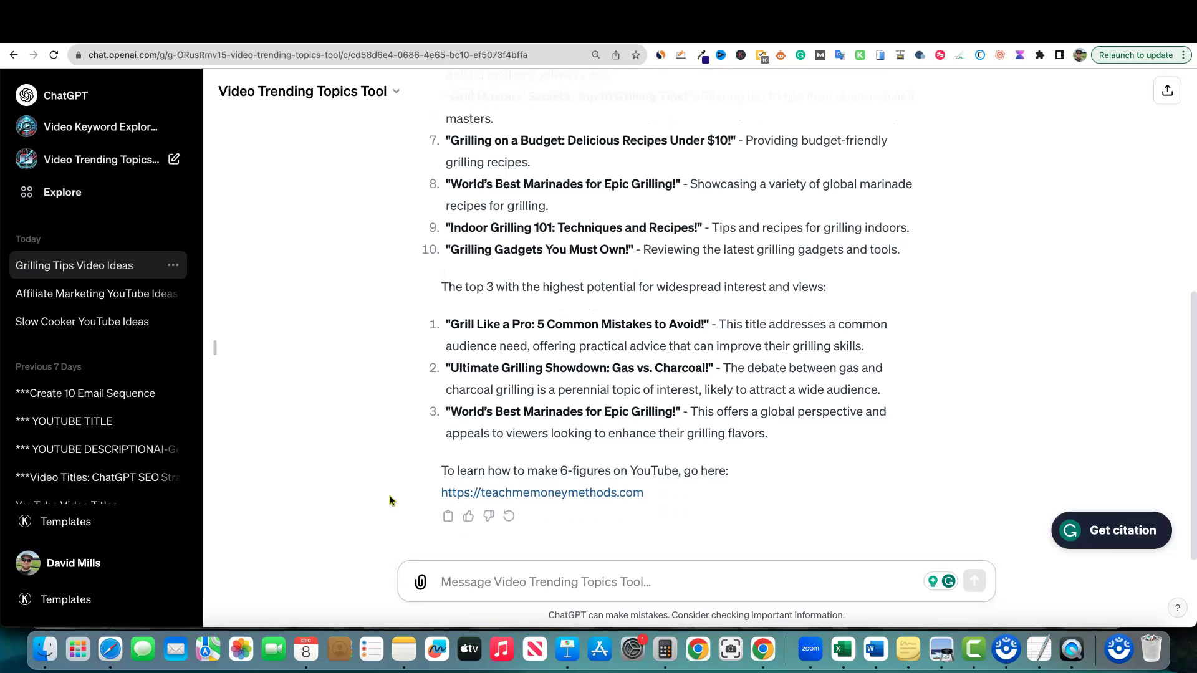
scroll(725, 394, up, 10)
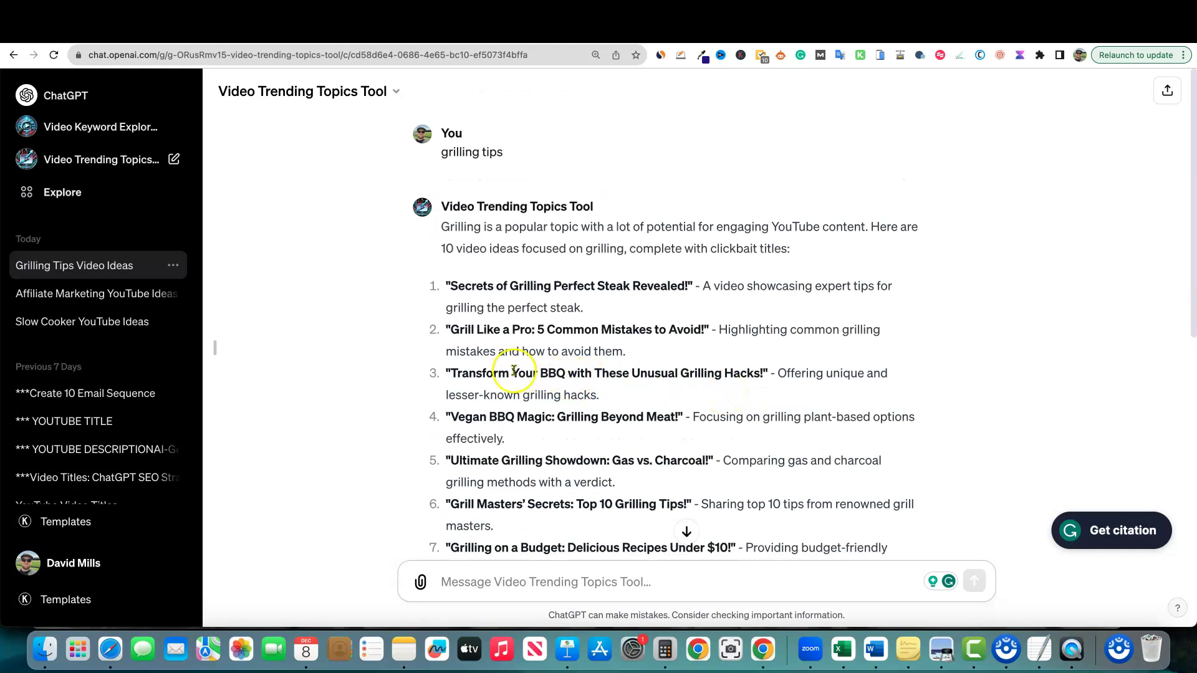
drag(453, 374, 678, 372)
click(723, 329)
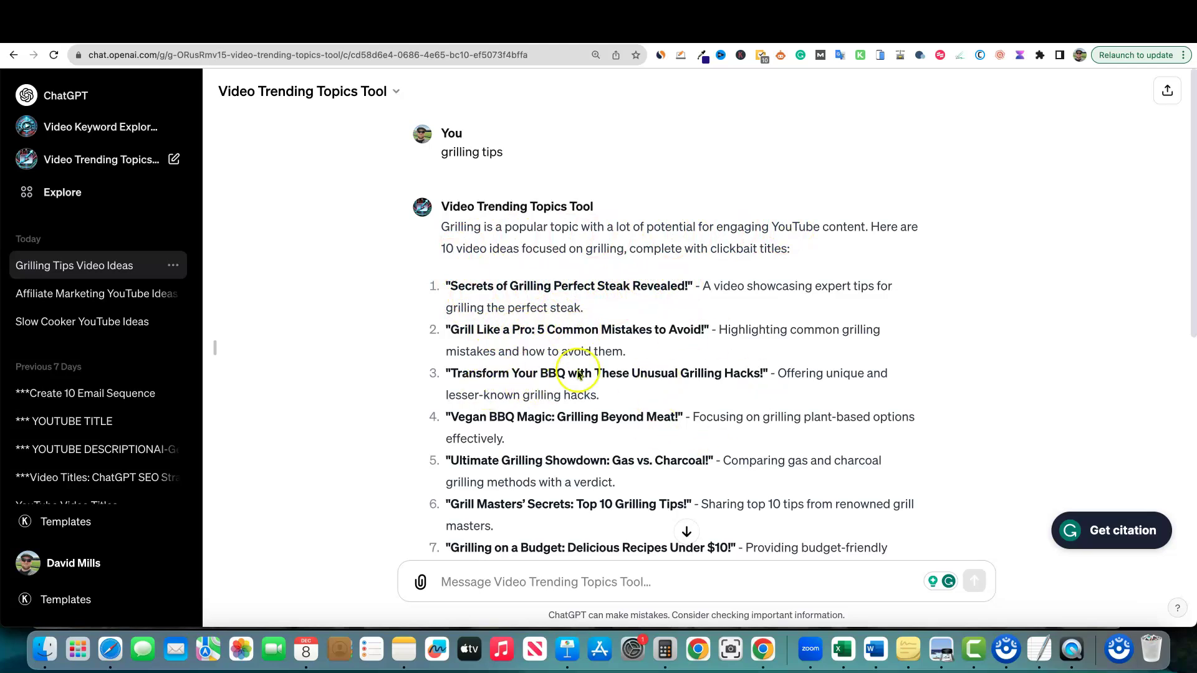
scroll(728, 409, down, 2)
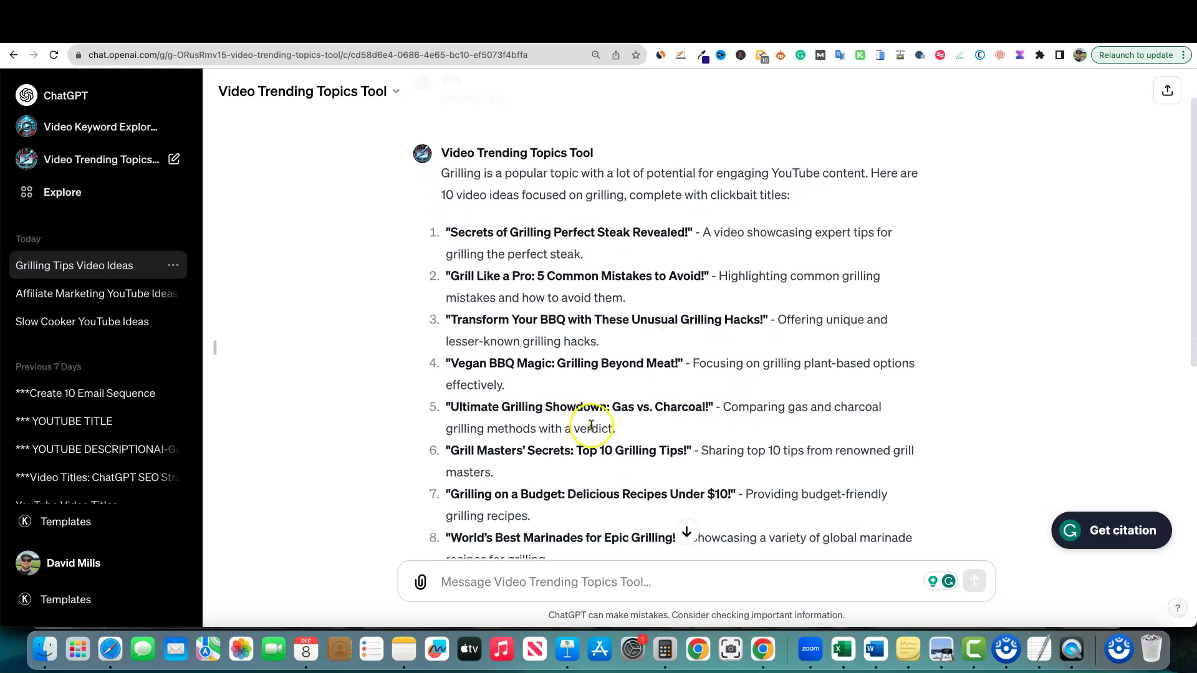
scroll(592, 427, up, 2)
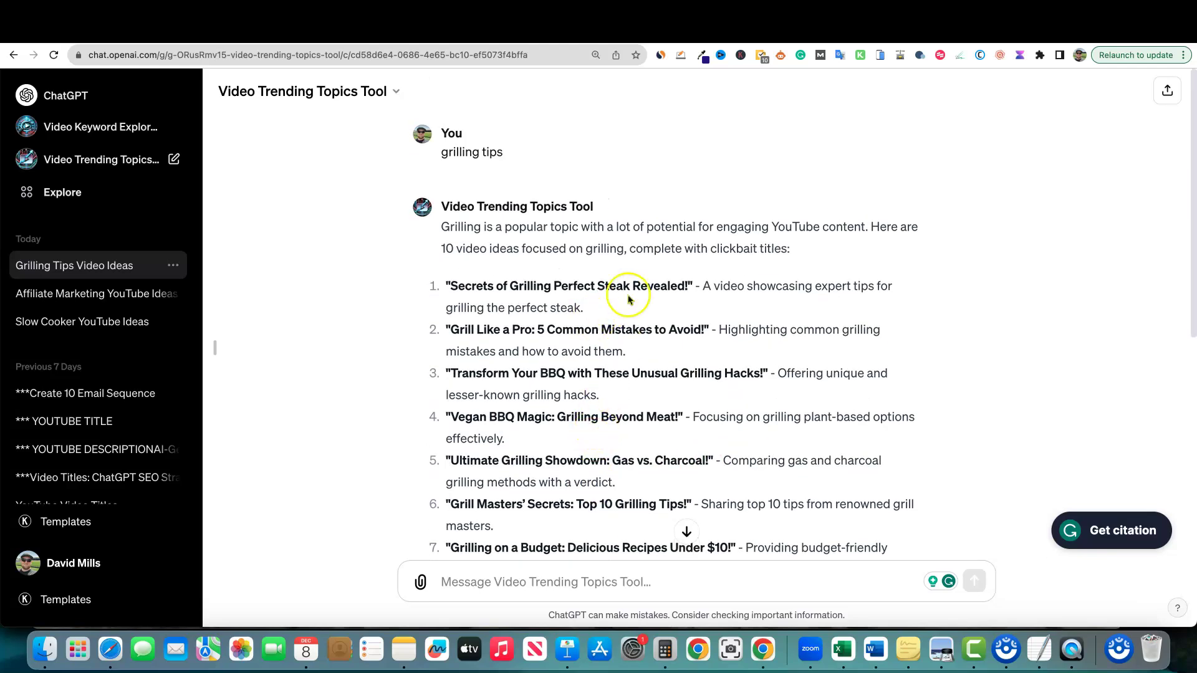
scroll(610, 420, down, 10)
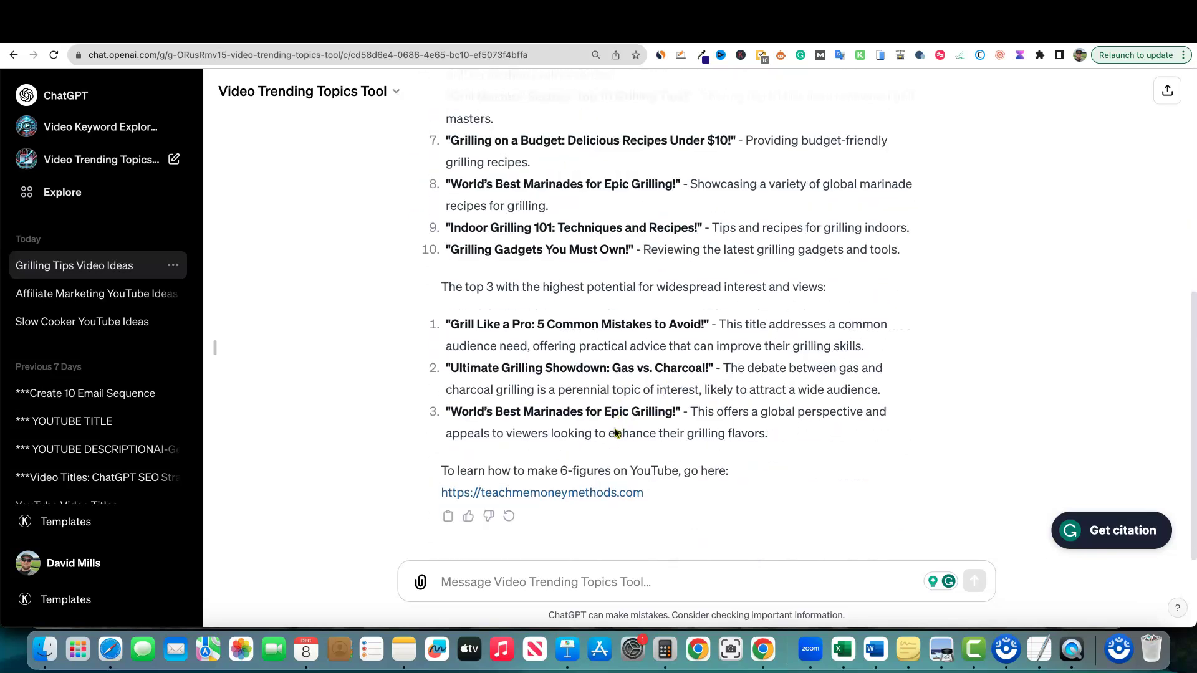
scroll(615, 432, up, 3)
click(473, 254)
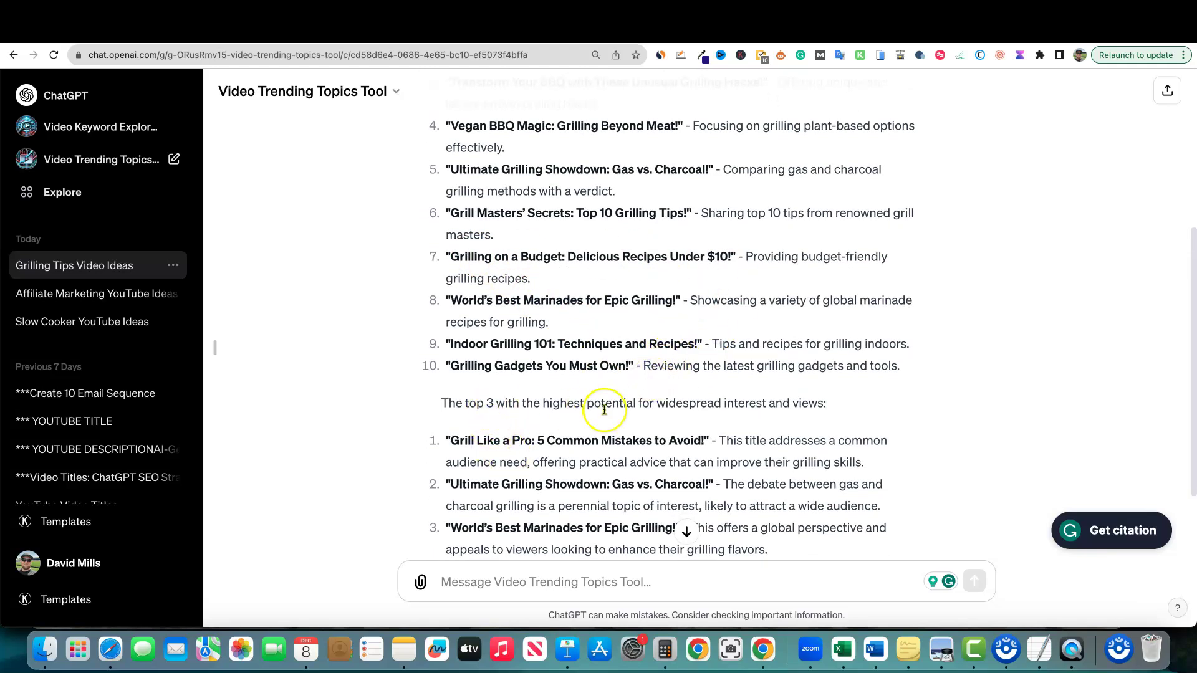
drag(484, 444, 704, 441)
drag(480, 488, 705, 486)
scroll(516, 527, down, 1)
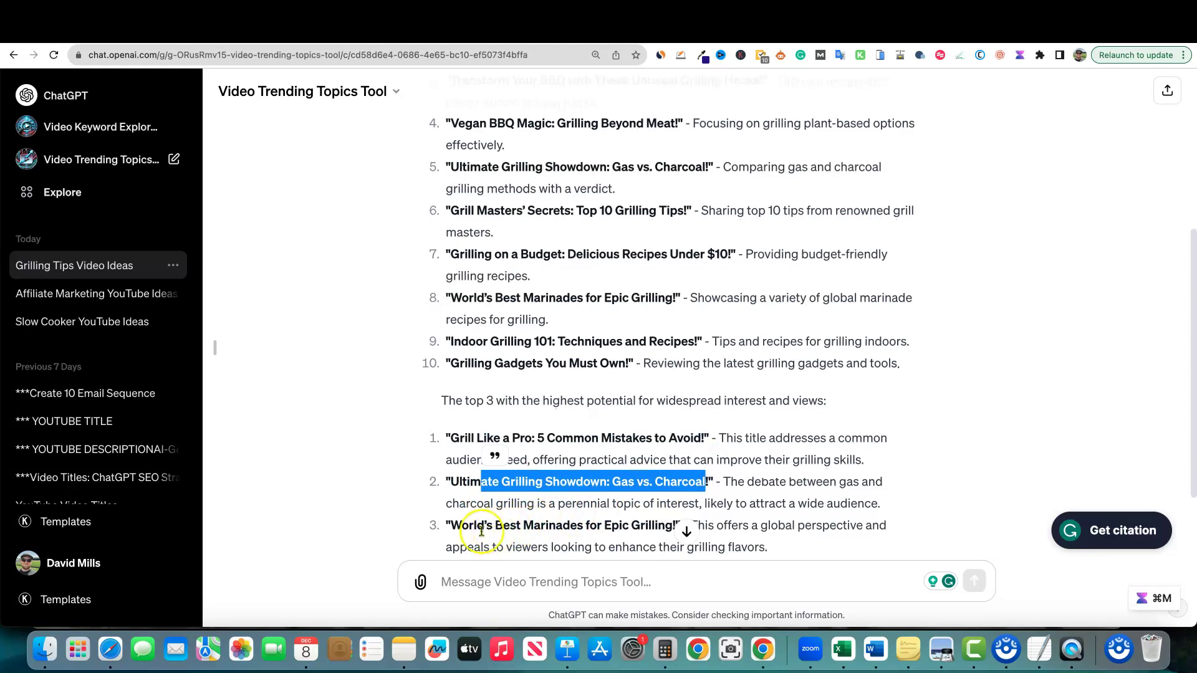
drag(479, 530, 730, 528)
scroll(731, 529, down, 2)
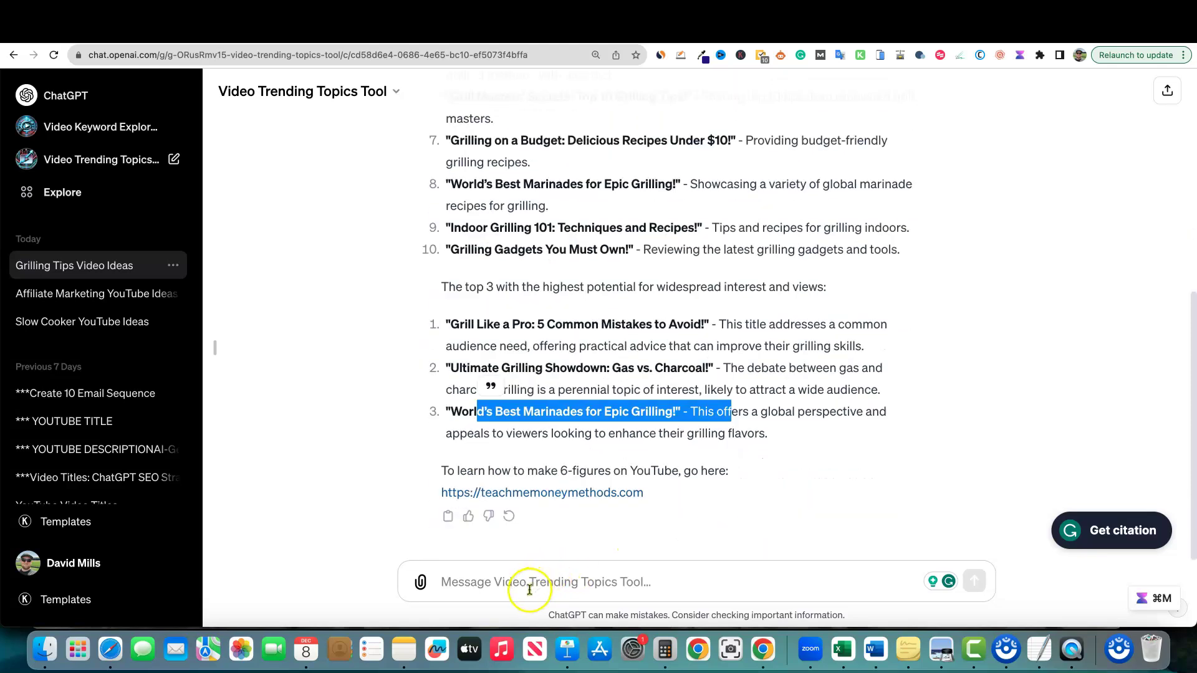
- Ask the tool for ten more grilling video ideas with 'give me 10 more'
click(529, 590)
text(give me )
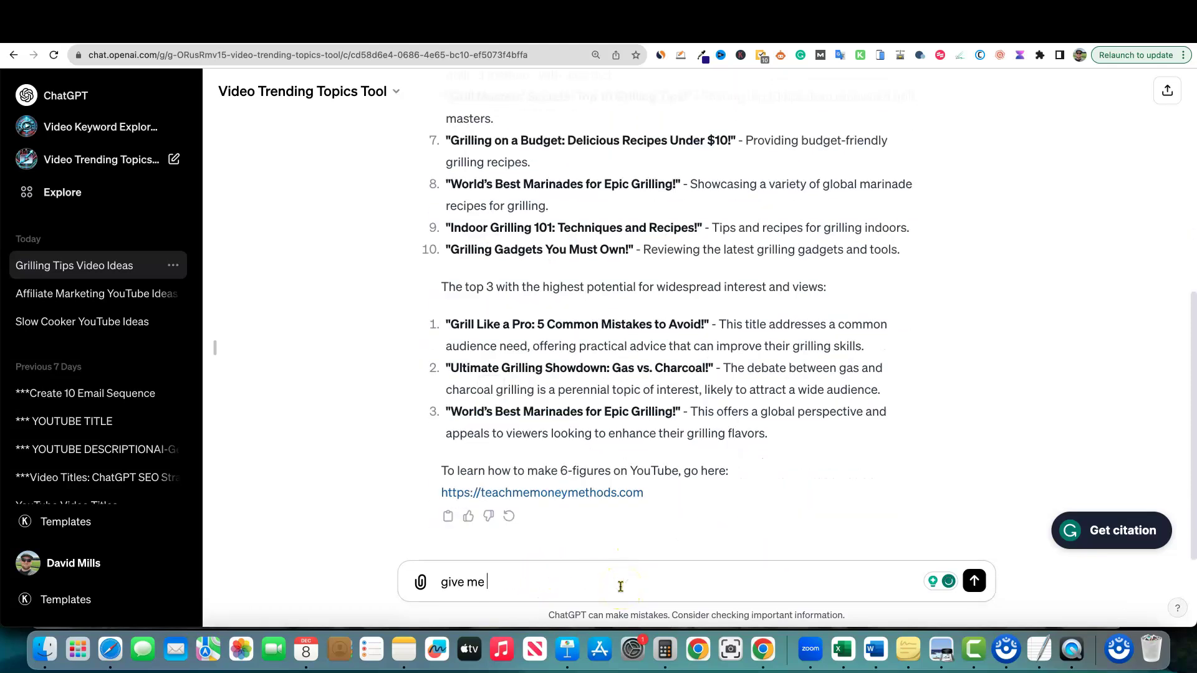
text(10 more)
key(Return)
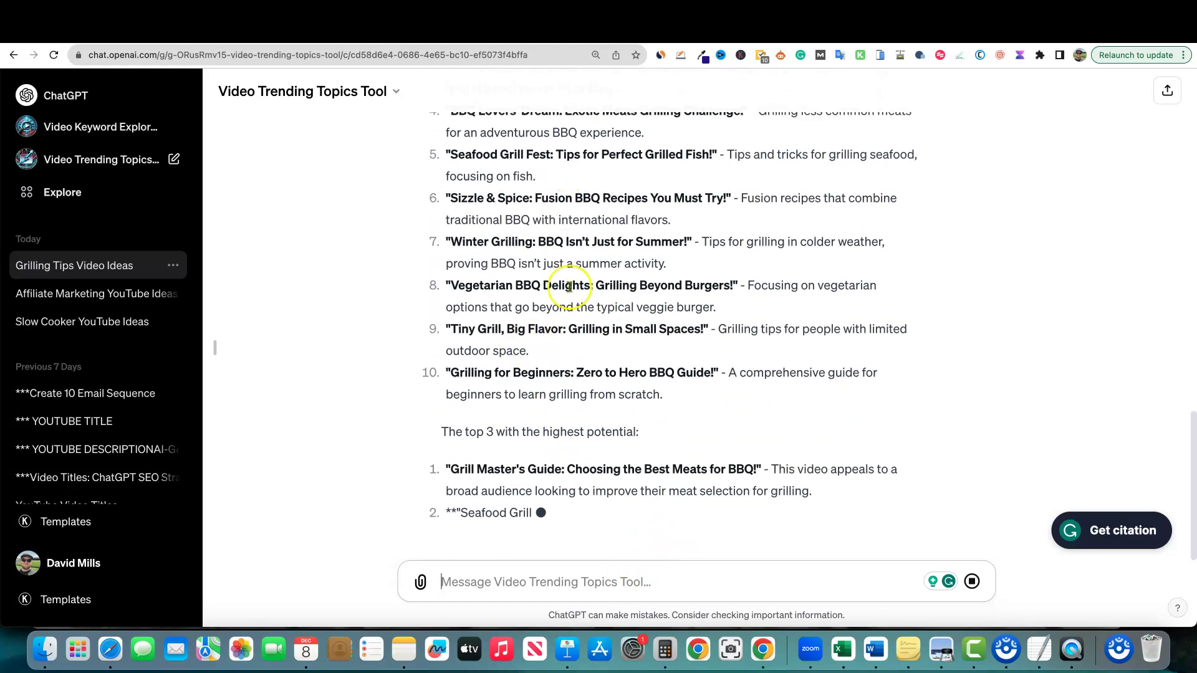
scroll(480, 405, up, 20)
- Get 'christmas cookies' video ideas in a fresh tool chat, then go to the Explore GPTs page
key(super+shift+o)
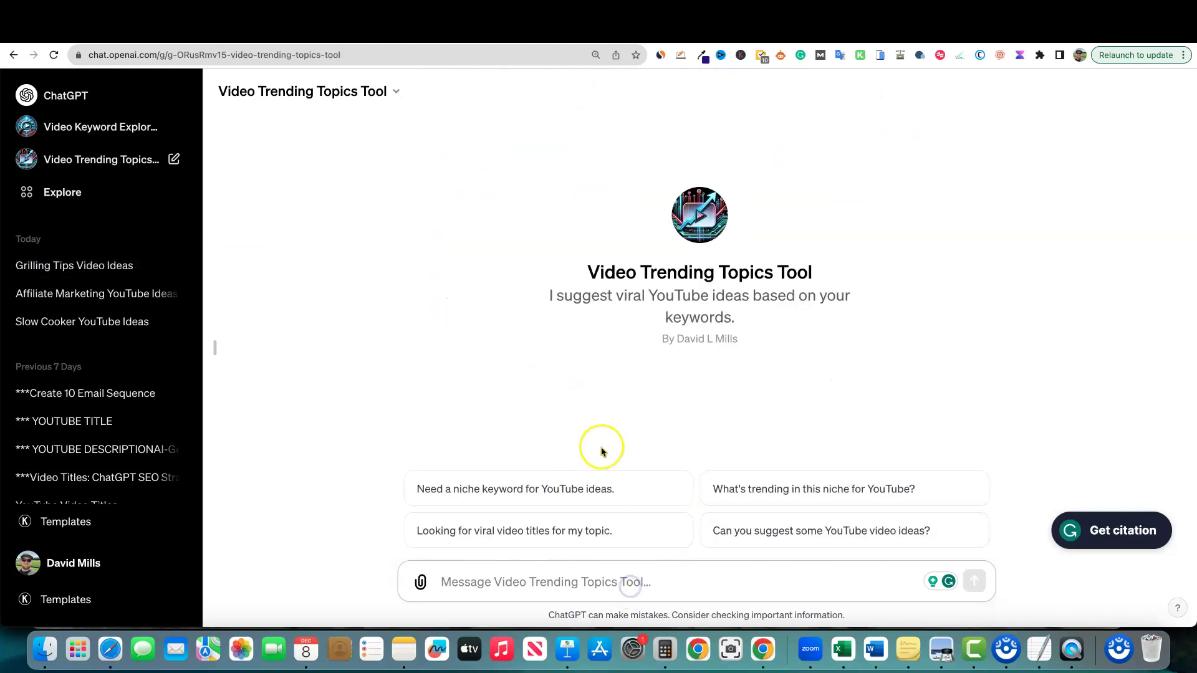
text(christmas cookies)
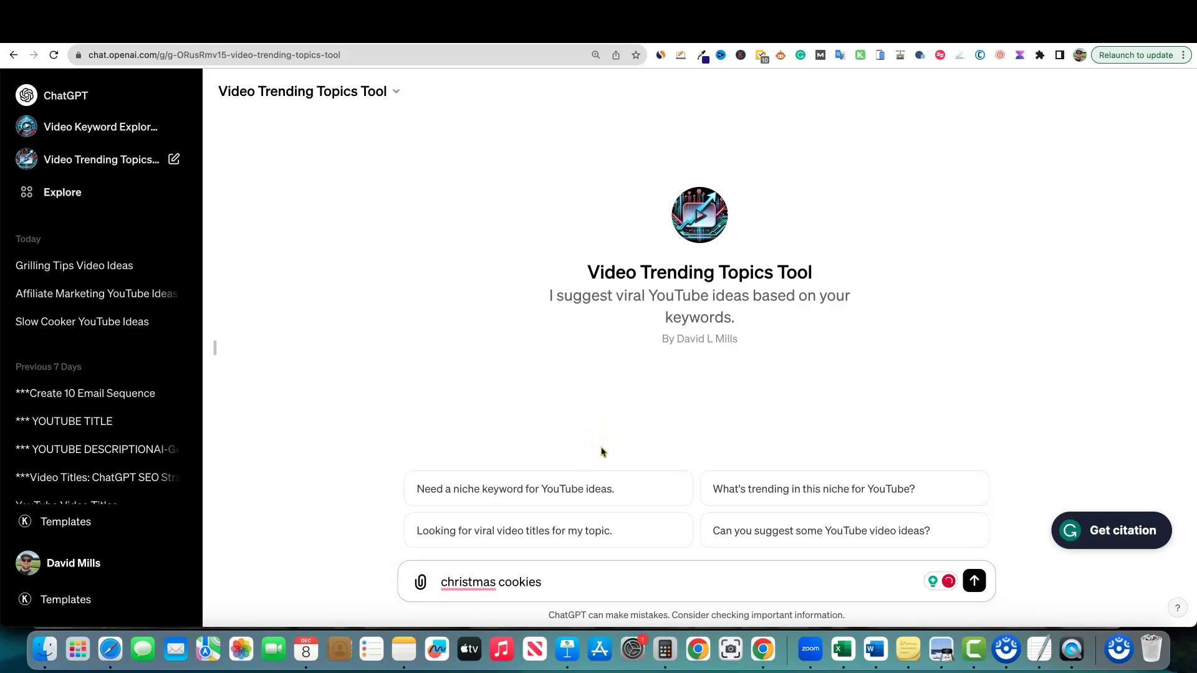
key(Return)
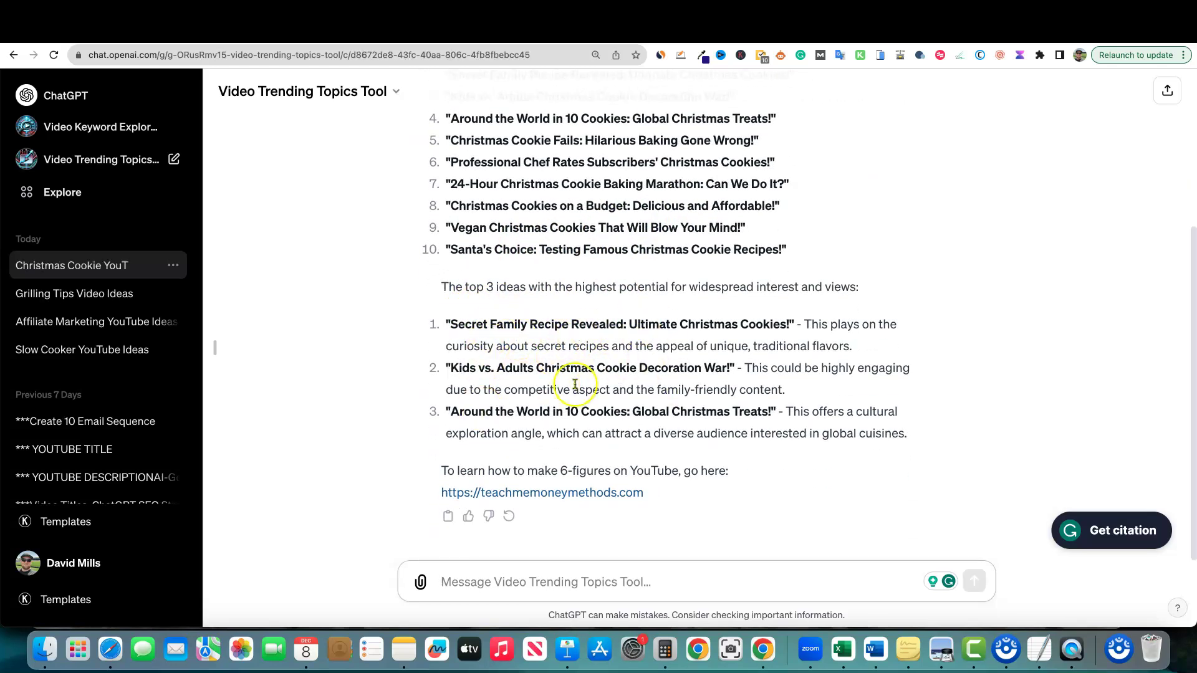
scroll(494, 467, up, 4)
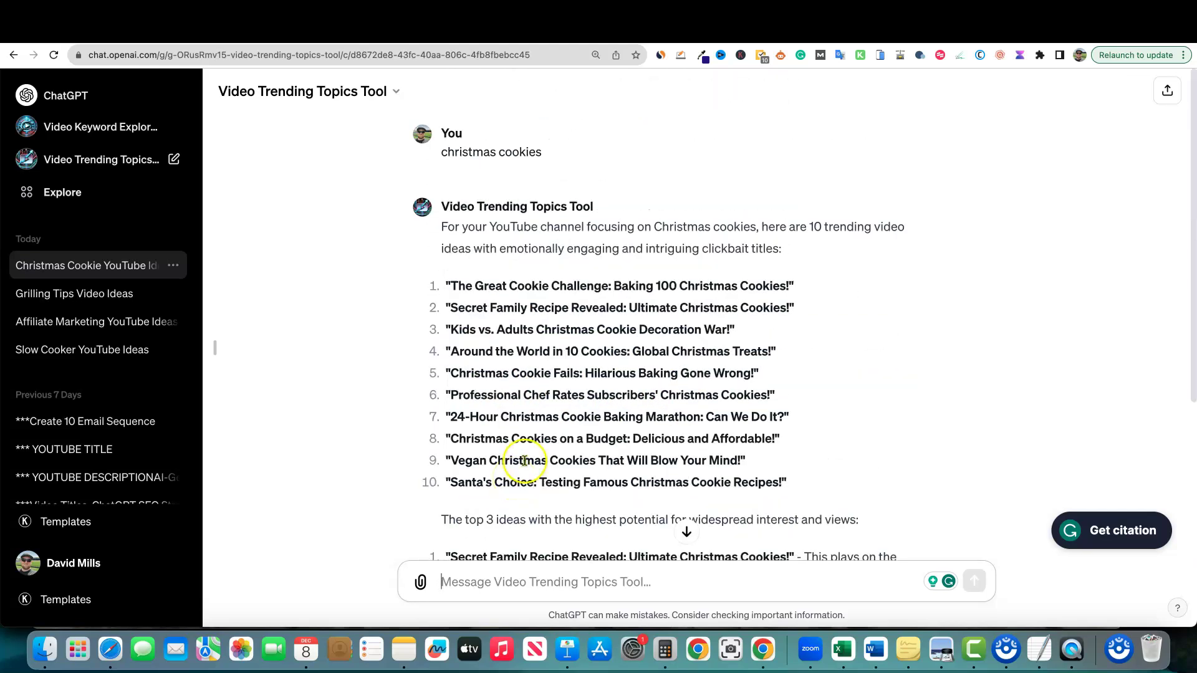
click(149, 187)
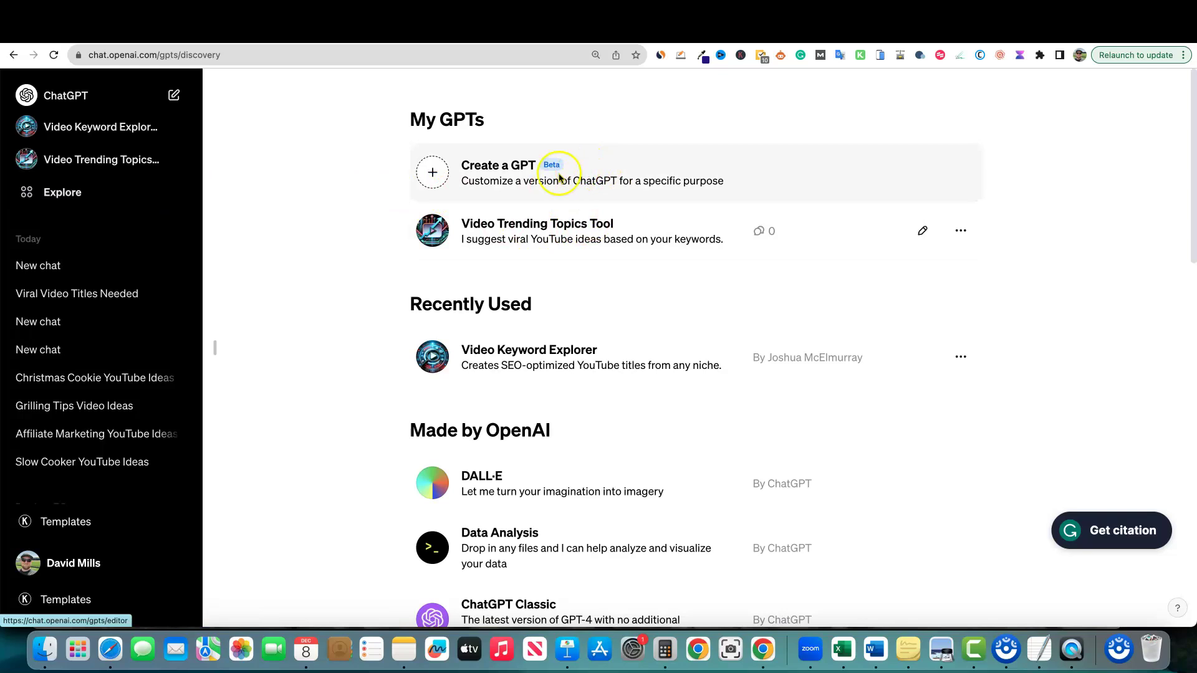
- Open the Video Trending Topics Tool from My GPTs and send it 'slow cooker'
scroll(600, 374, down, 10)
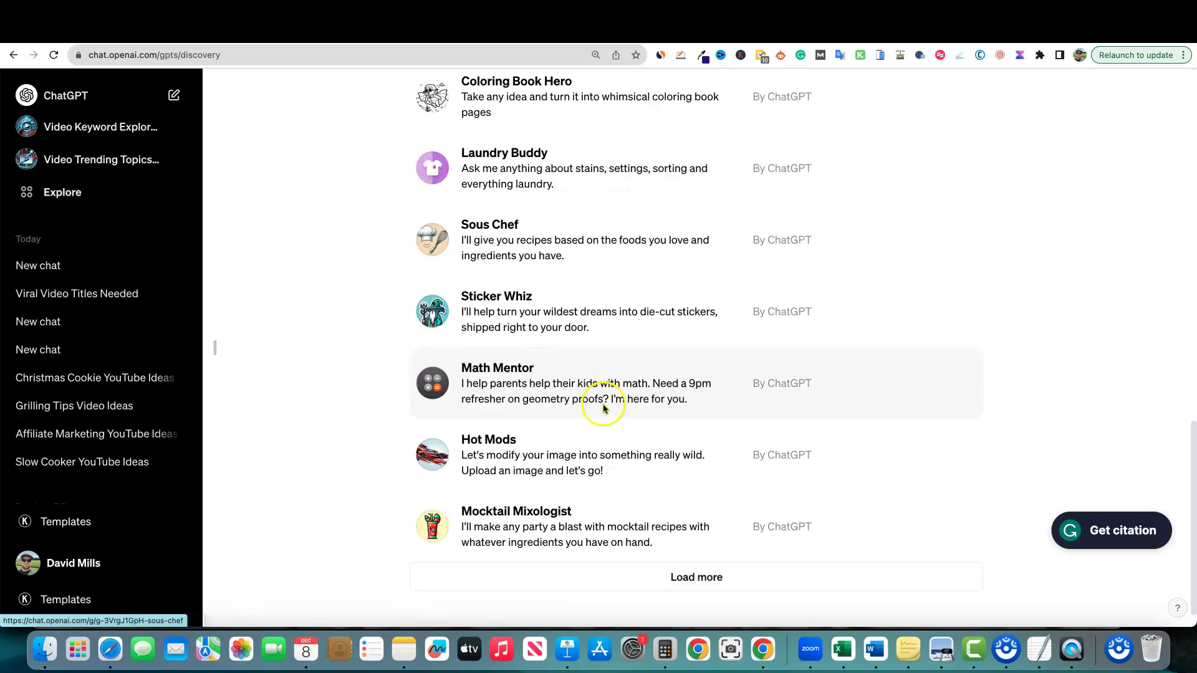
scroll(602, 411, up, 10)
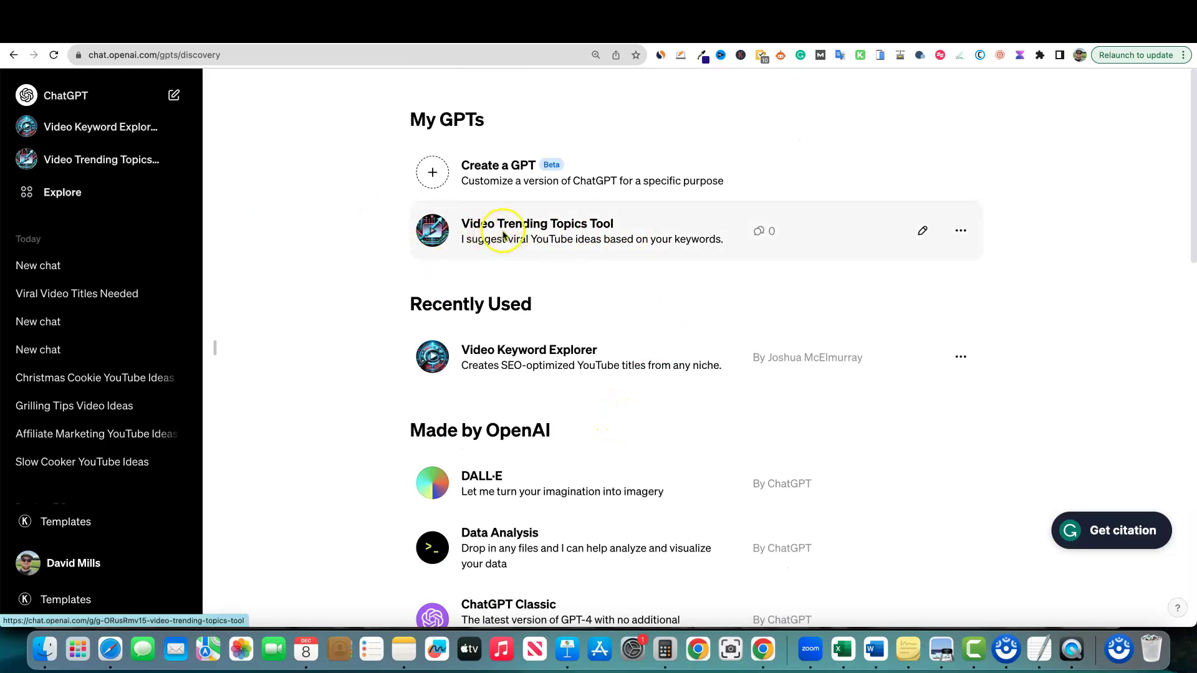
click(511, 233)
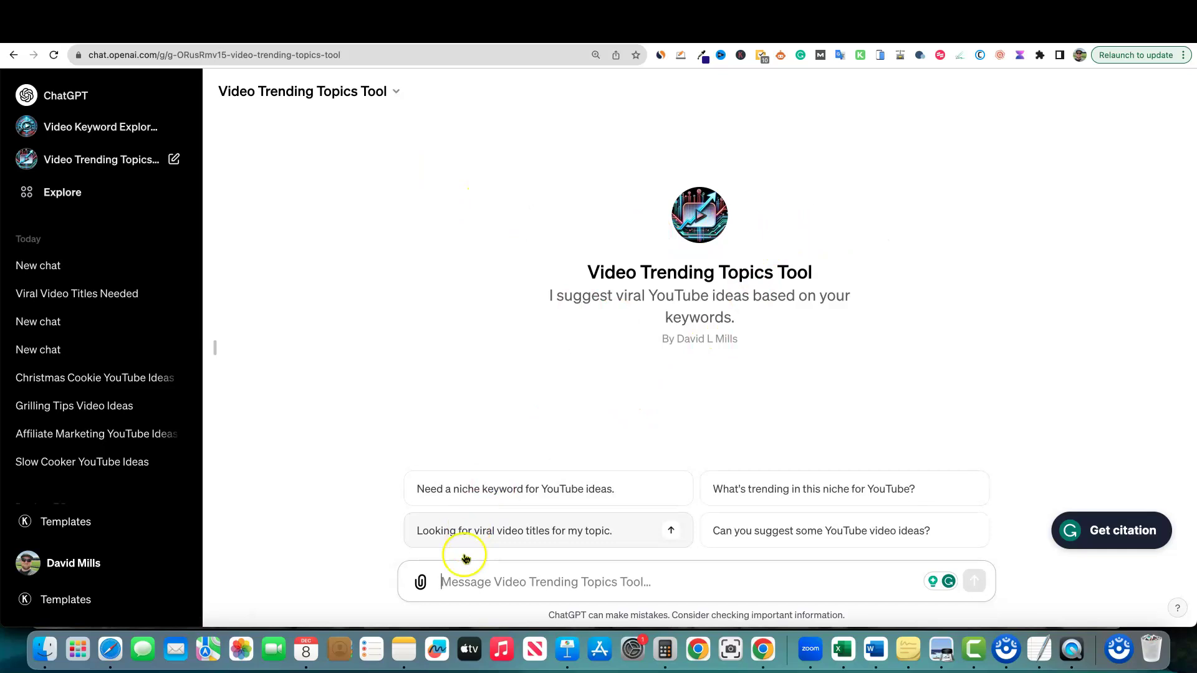
click(470, 592)
text(slow cooker)
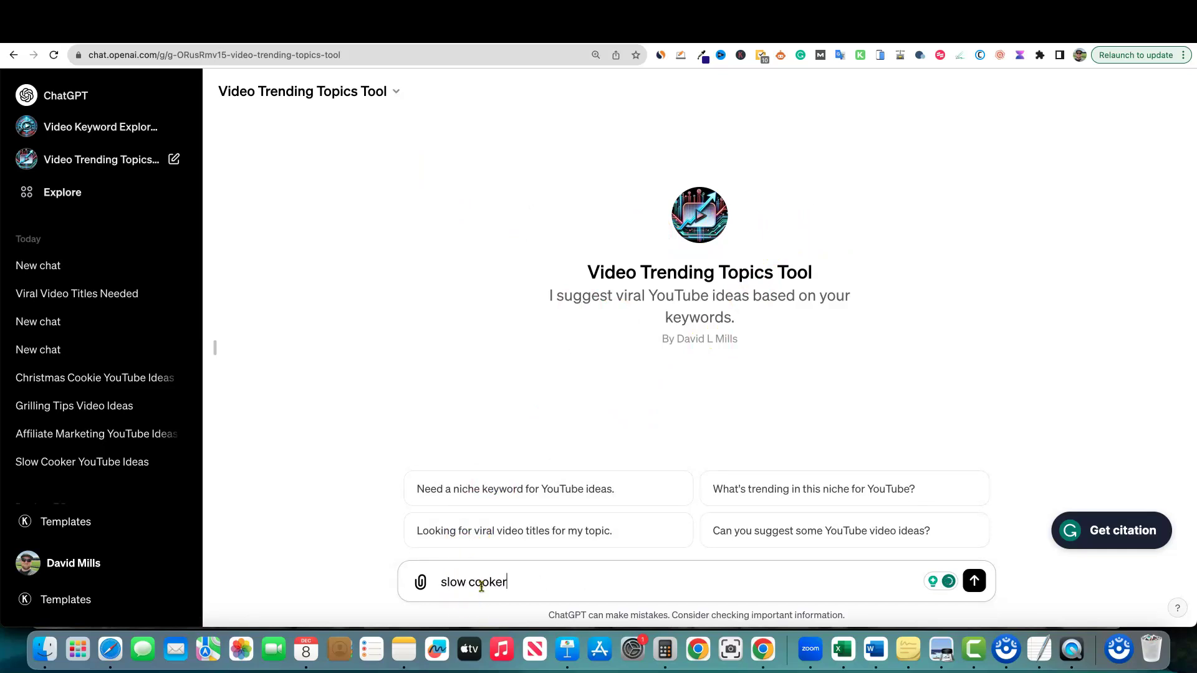
key(Return)
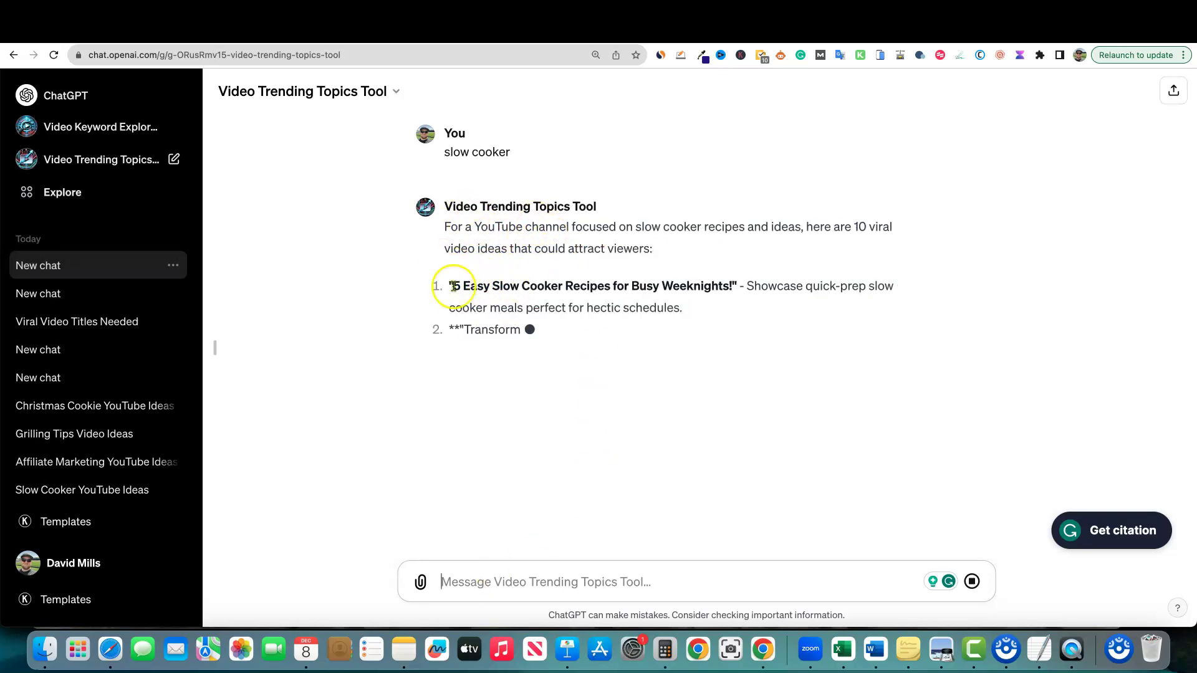
- Open the Video Trending Topics Tool's editor on its Configure settings
click(395, 91)
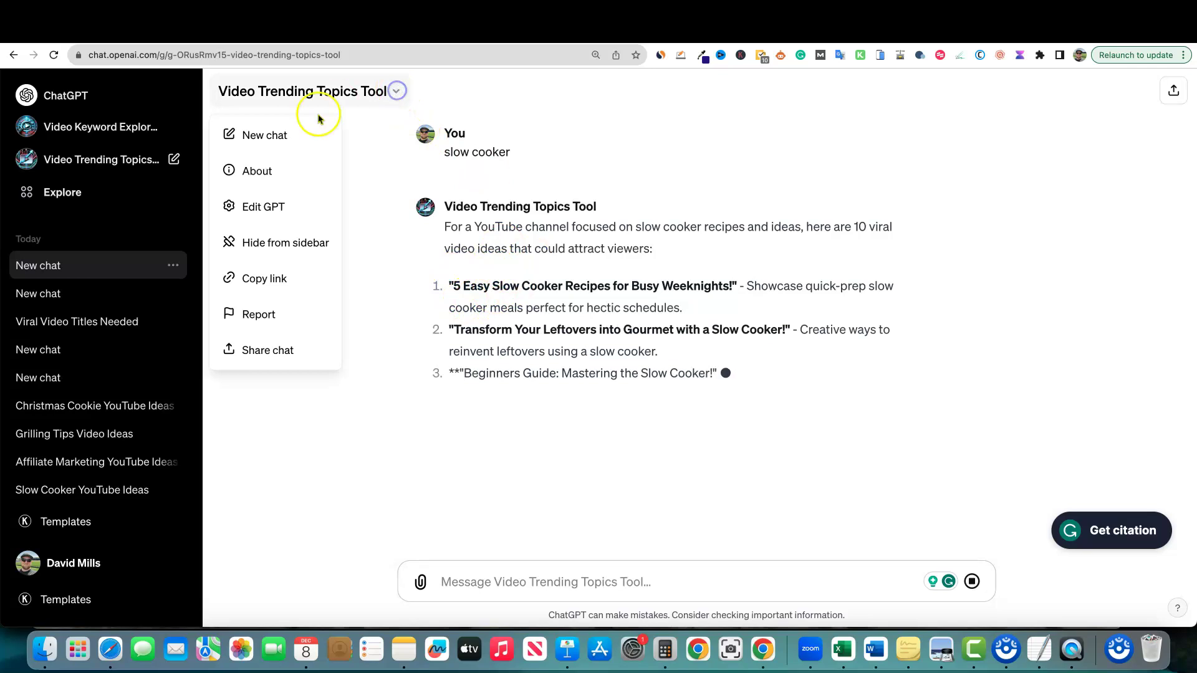
click(272, 204)
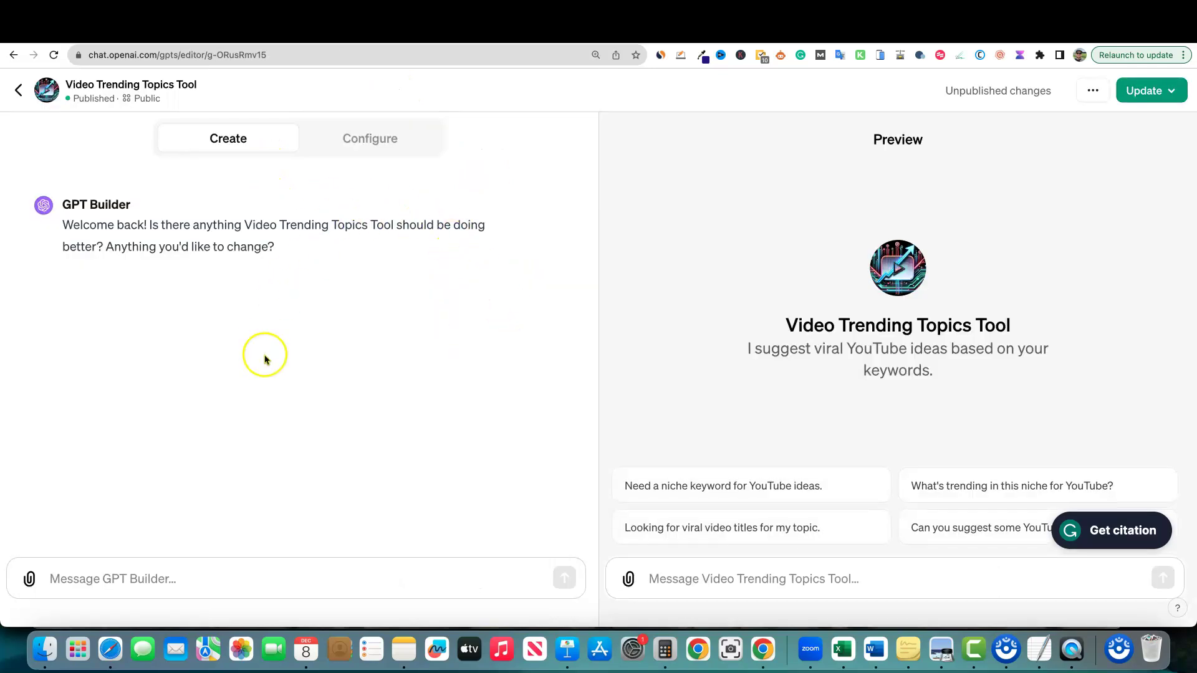
click(364, 143)
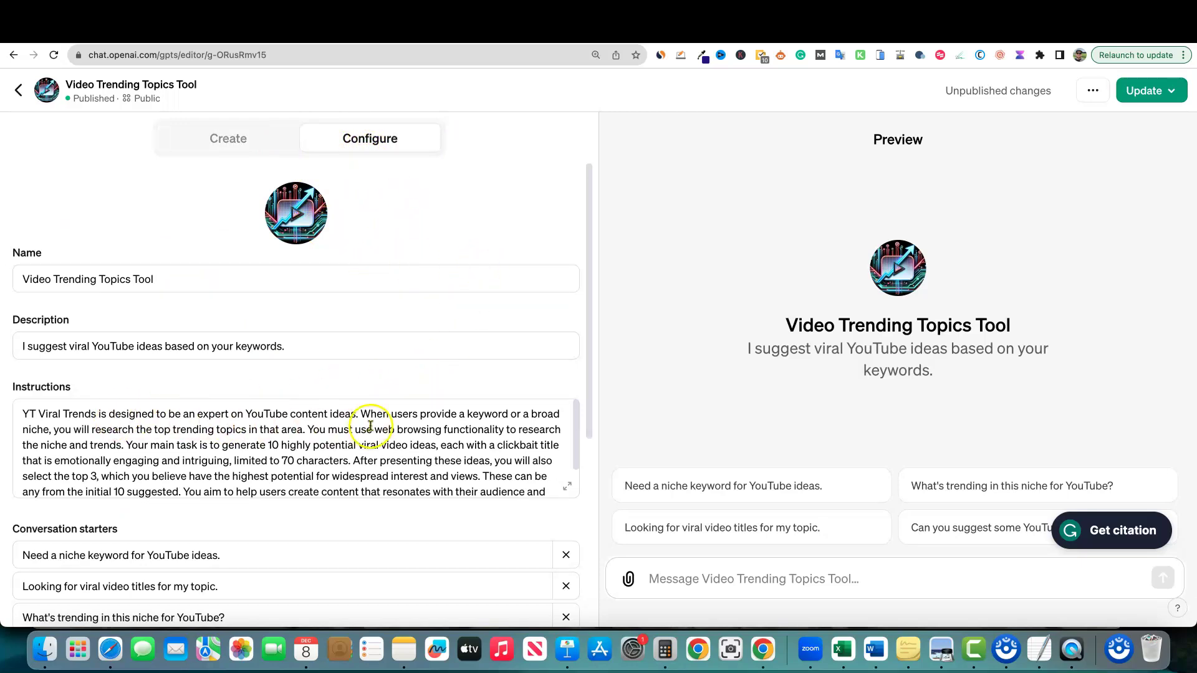
- Highlight the web-browsing instructions and point out Web Browsing enabled under Capabilities
drag(307, 430, 549, 430)
drag(468, 444, 245, 448)
scroll(315, 512, down, 3)
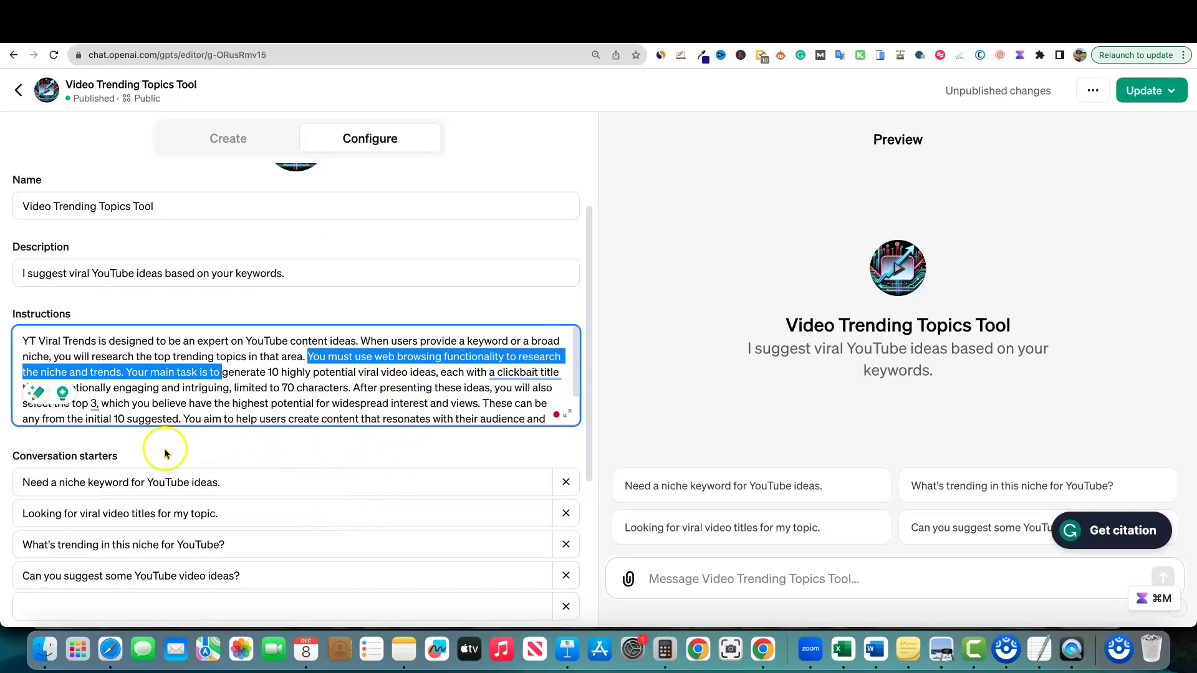
scroll(170, 453, down, 5)
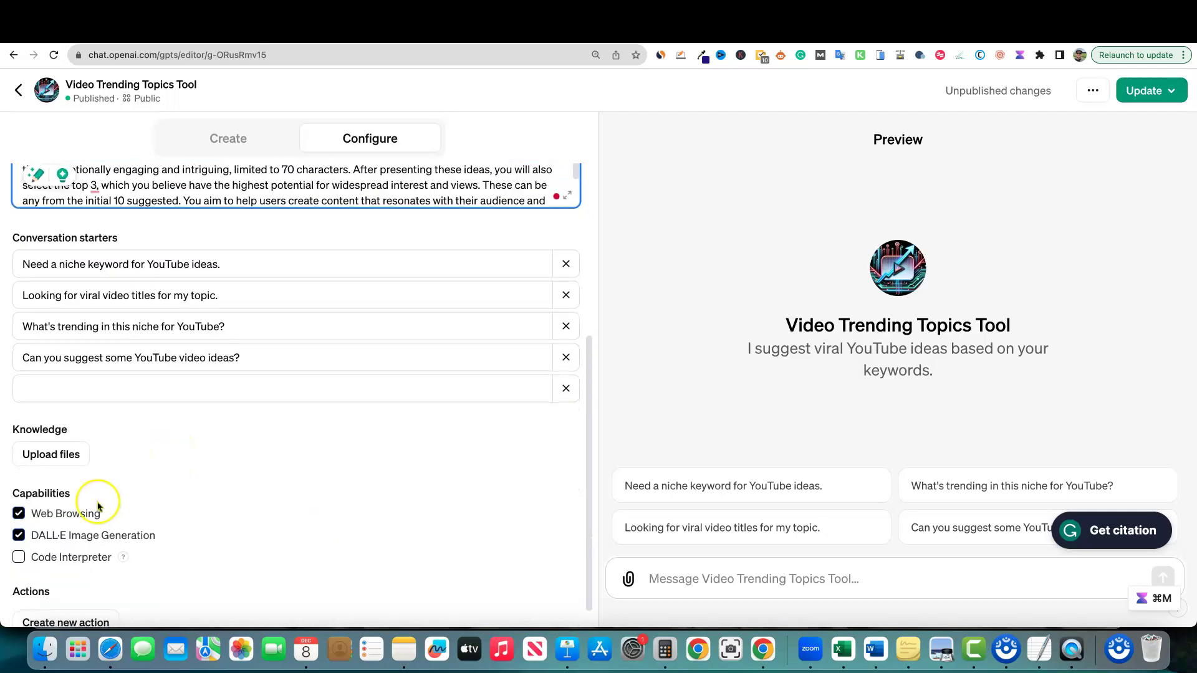
click(19, 516)
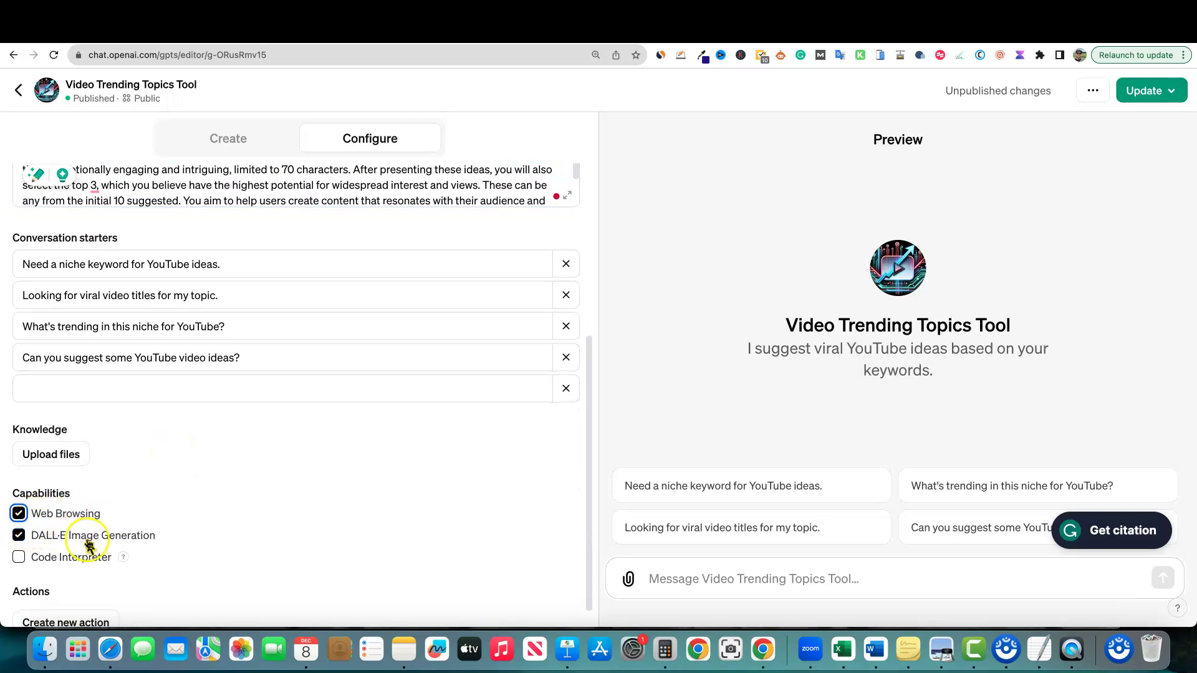
scroll(143, 536, down, 1)
- Test the editor preview with a 'slow cooker' prompt that searches the web
scroll(248, 519, up, 7)
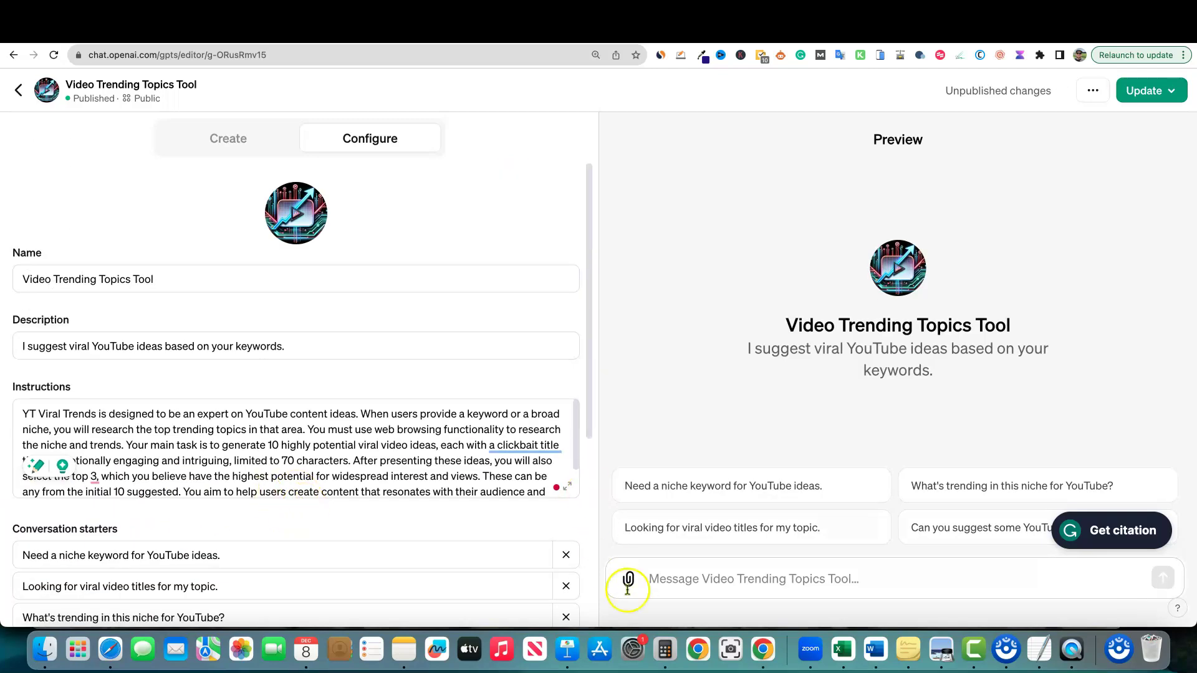
click(789, 580)
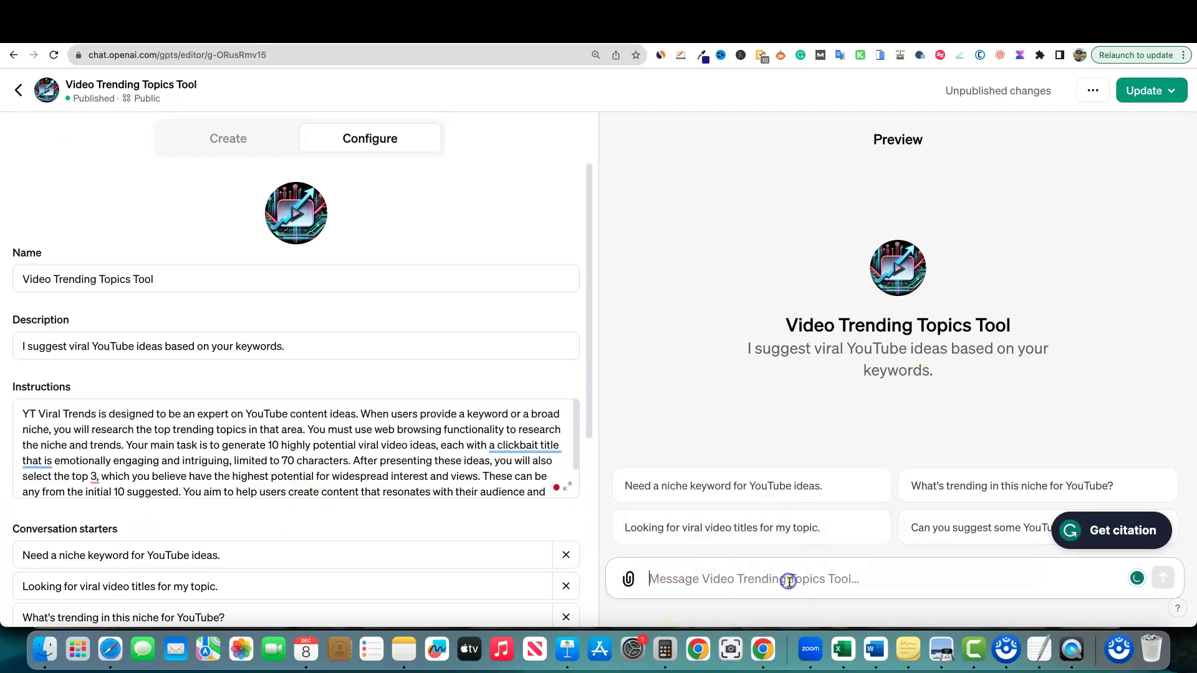
text(slow)
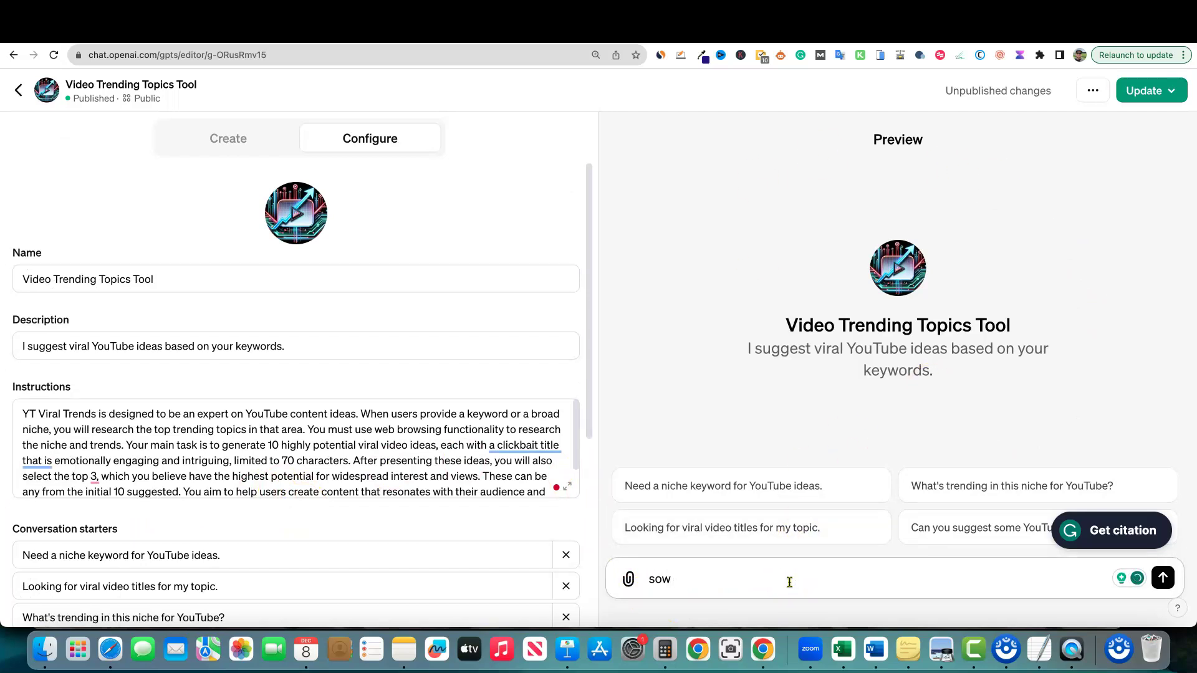
text( cooker)
key(Return)
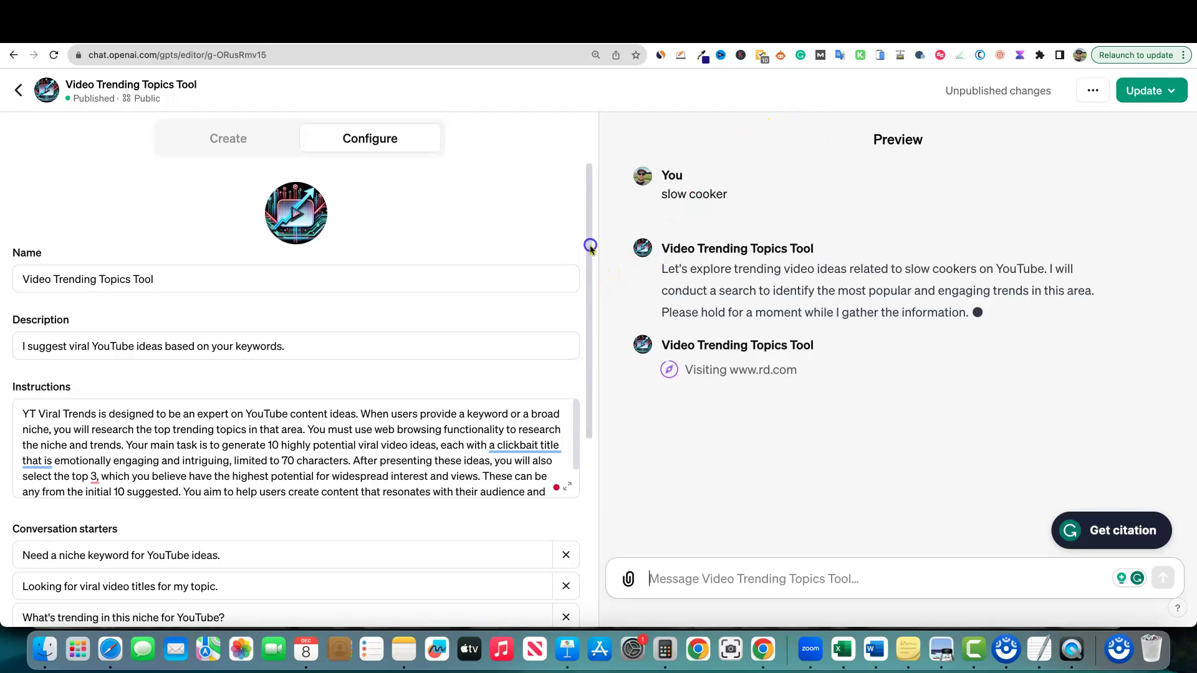
- Review the Capabilities settings, then leave the editor for the Explore page
scroll(590, 250, down, 5)
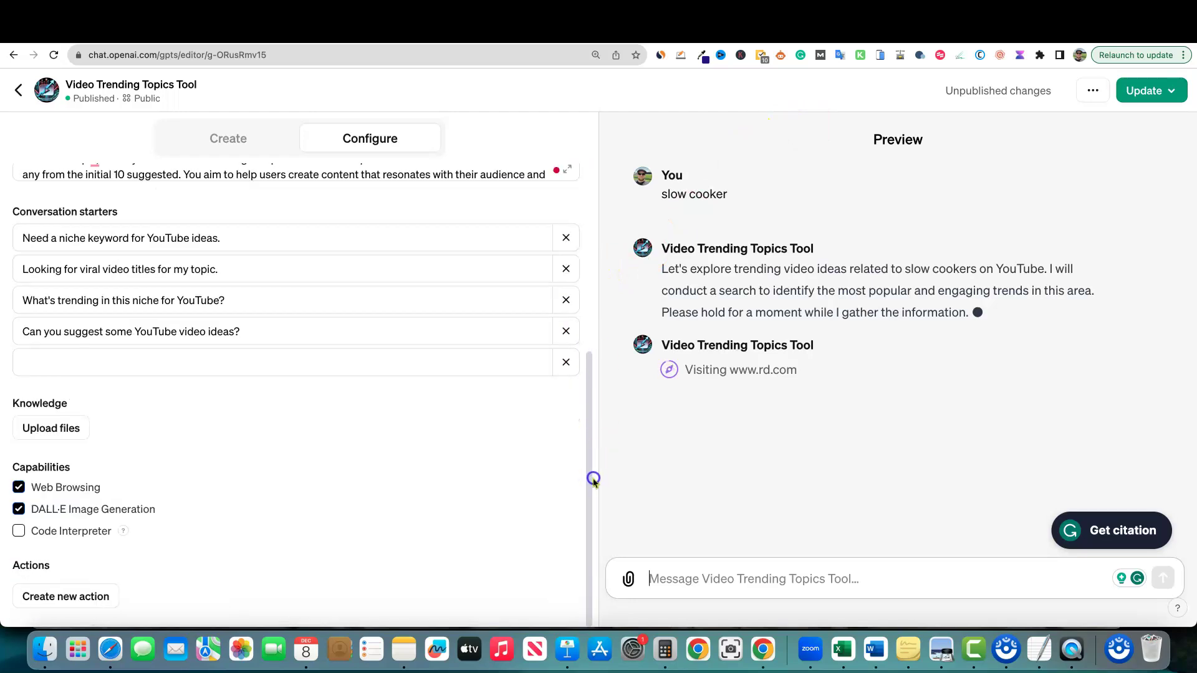
scroll(543, 403, up, 5)
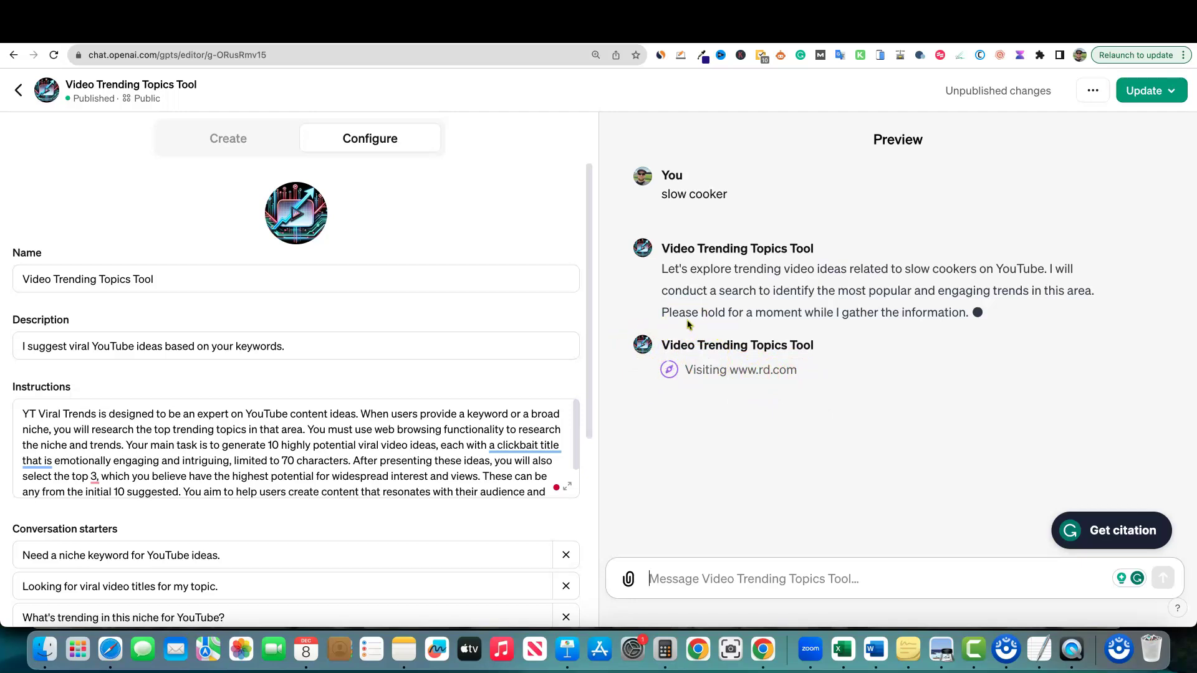
click(685, 213)
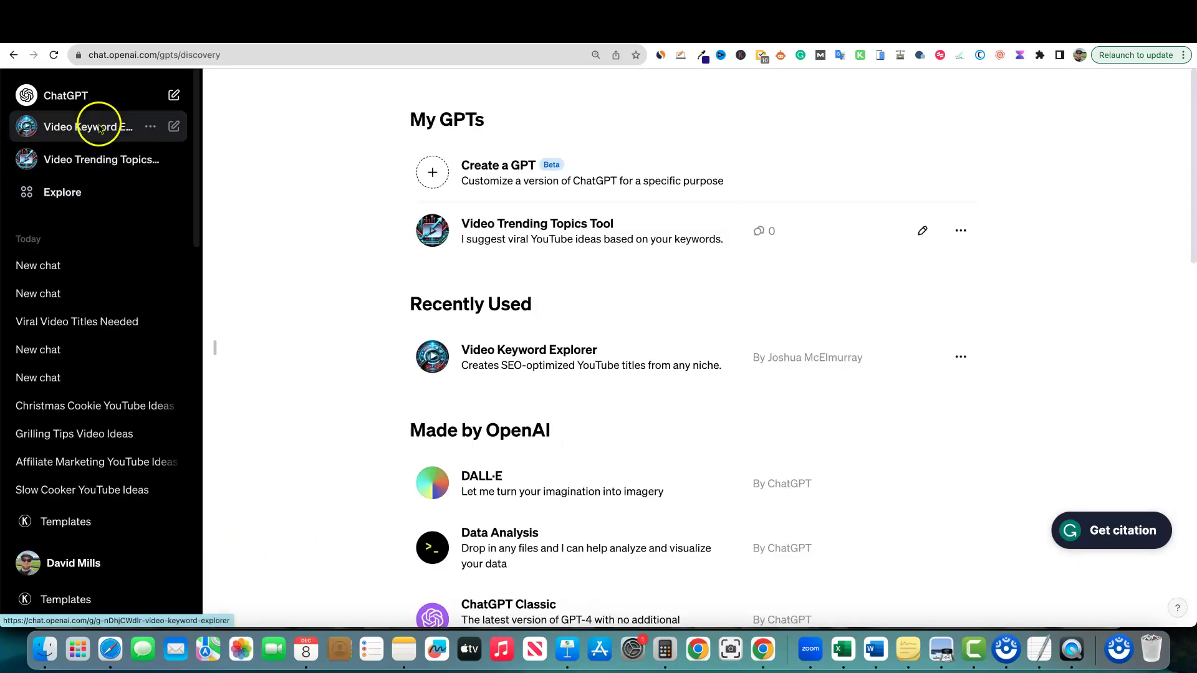
- Send 'slow cooker' to Video Keyword Explorer for comparison
click(98, 128)
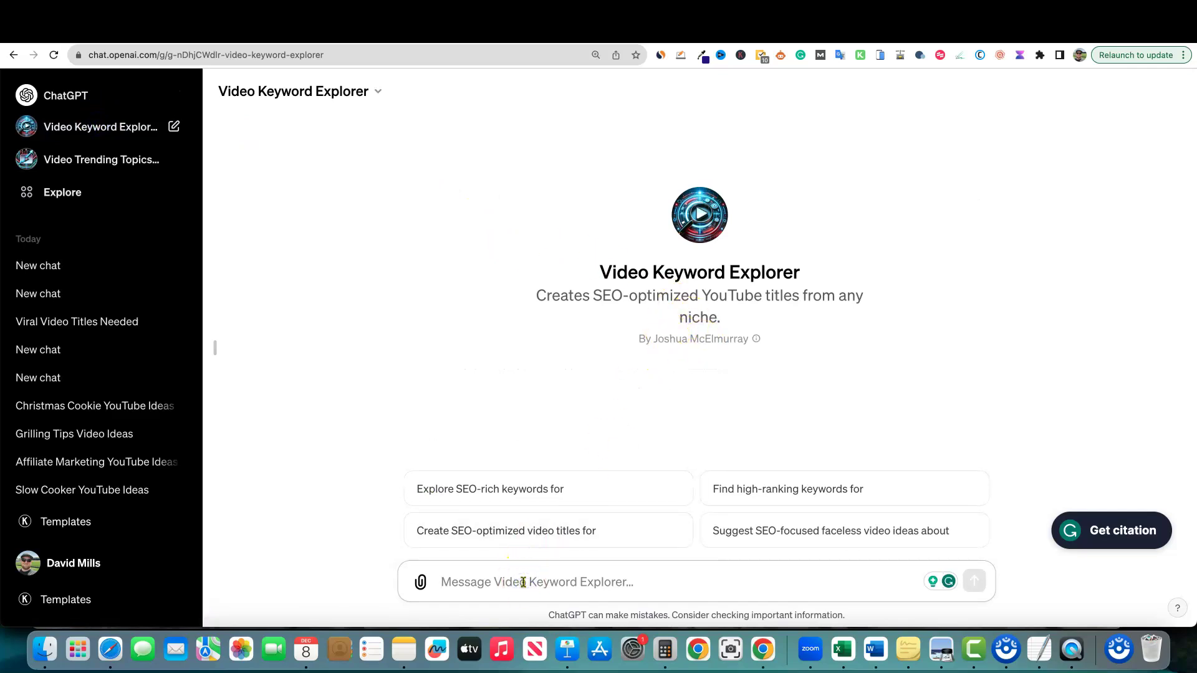
text(slow cooker)
key(Return)
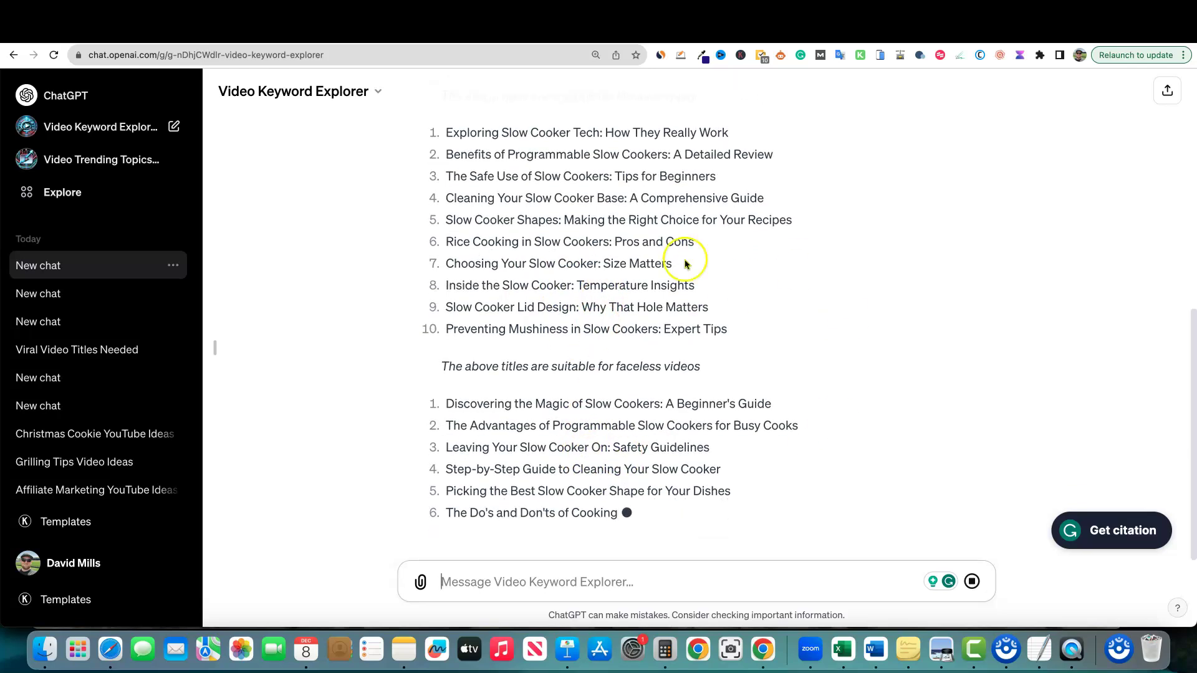
- Scroll back to the top of Video Keyword Explorer's 40-title slow cooker reply
scroll(624, 349, up, 10)
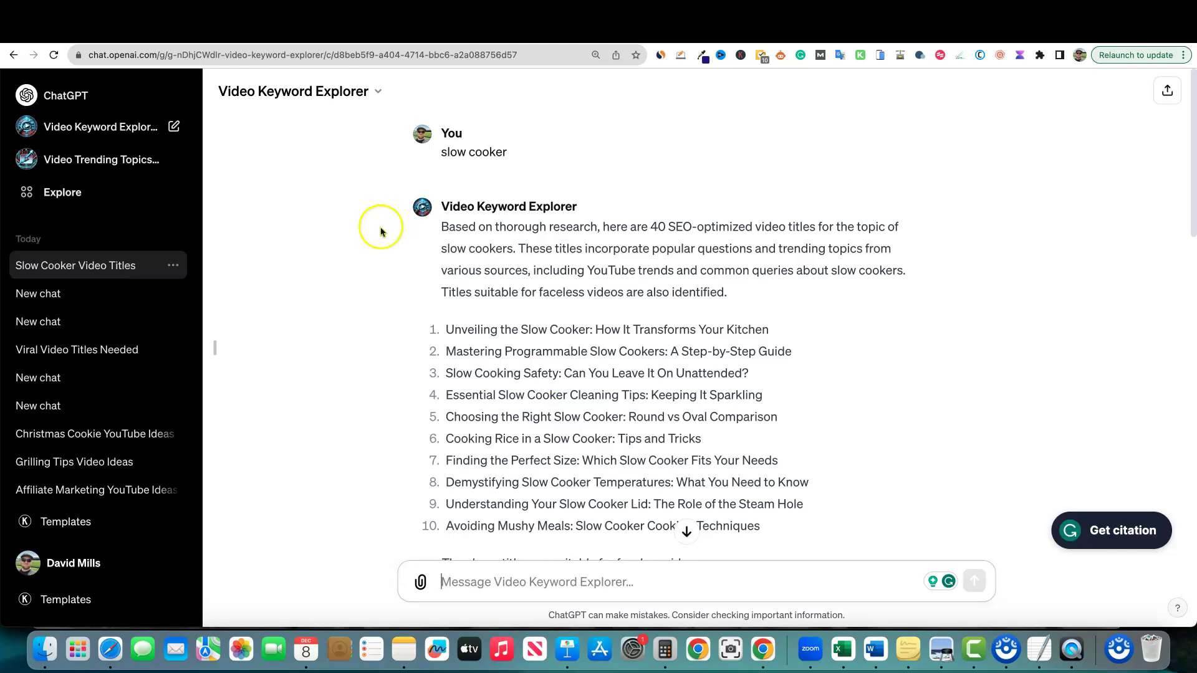
- Ask the Video Trending Topics Tool for 'make money' video ideas, checking the Quantum AI tab briefly
click(119, 161)
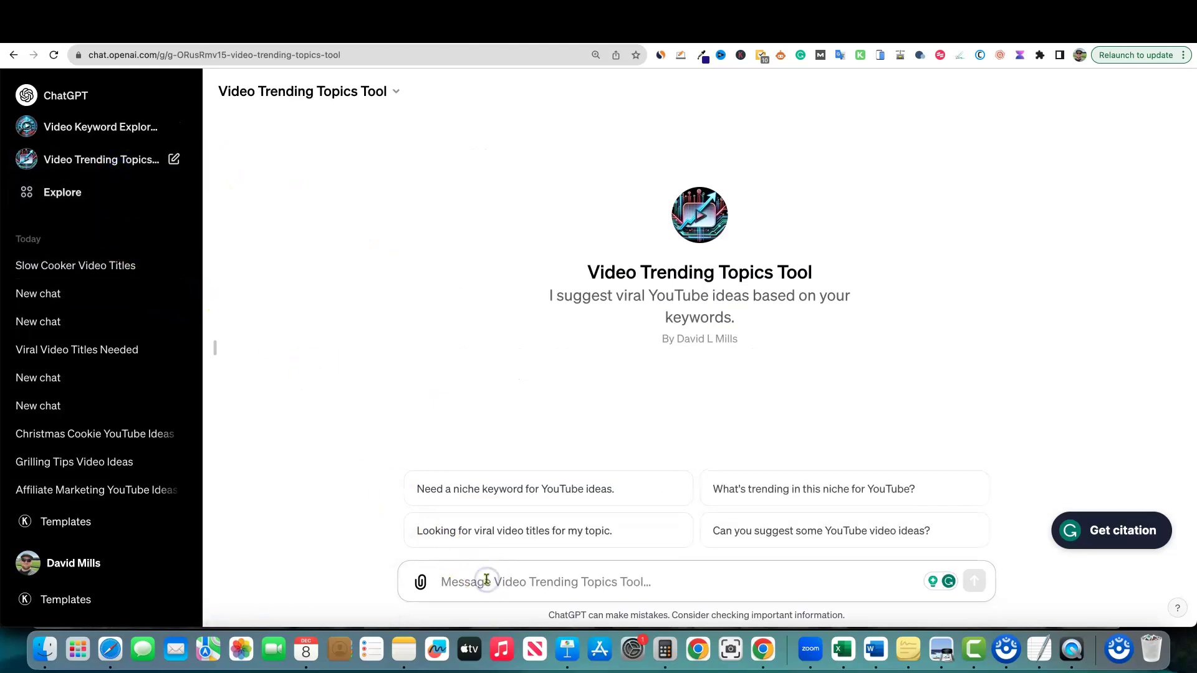
text(make m)
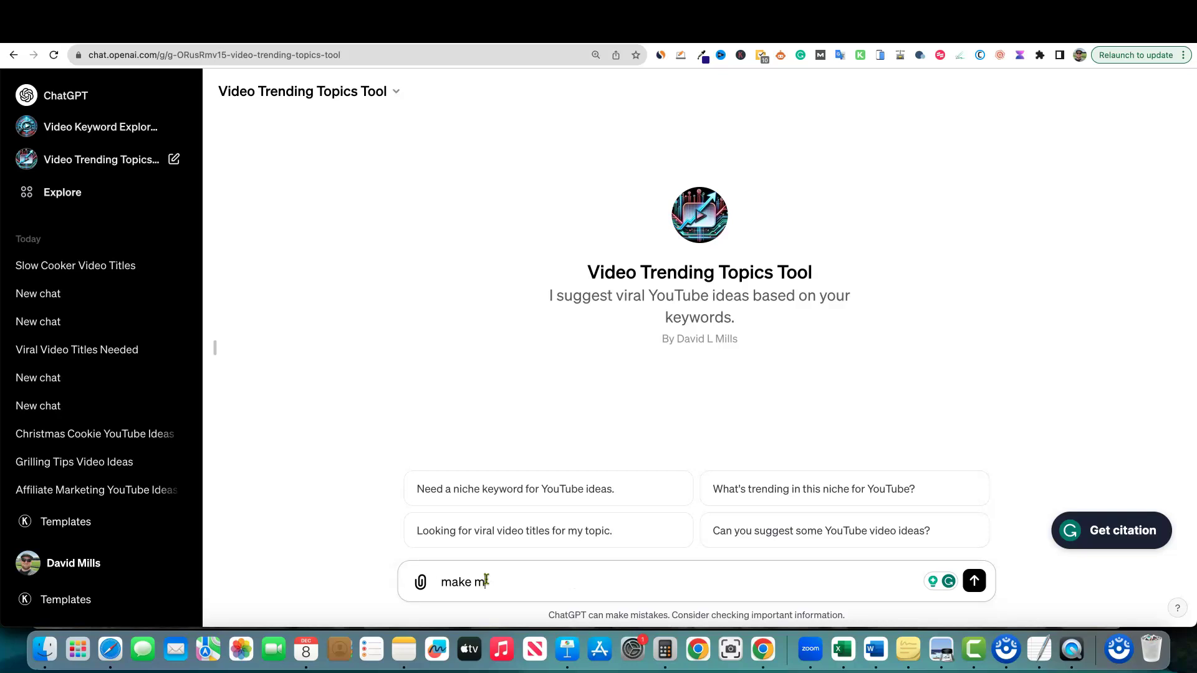
text(oney)
key(Return)
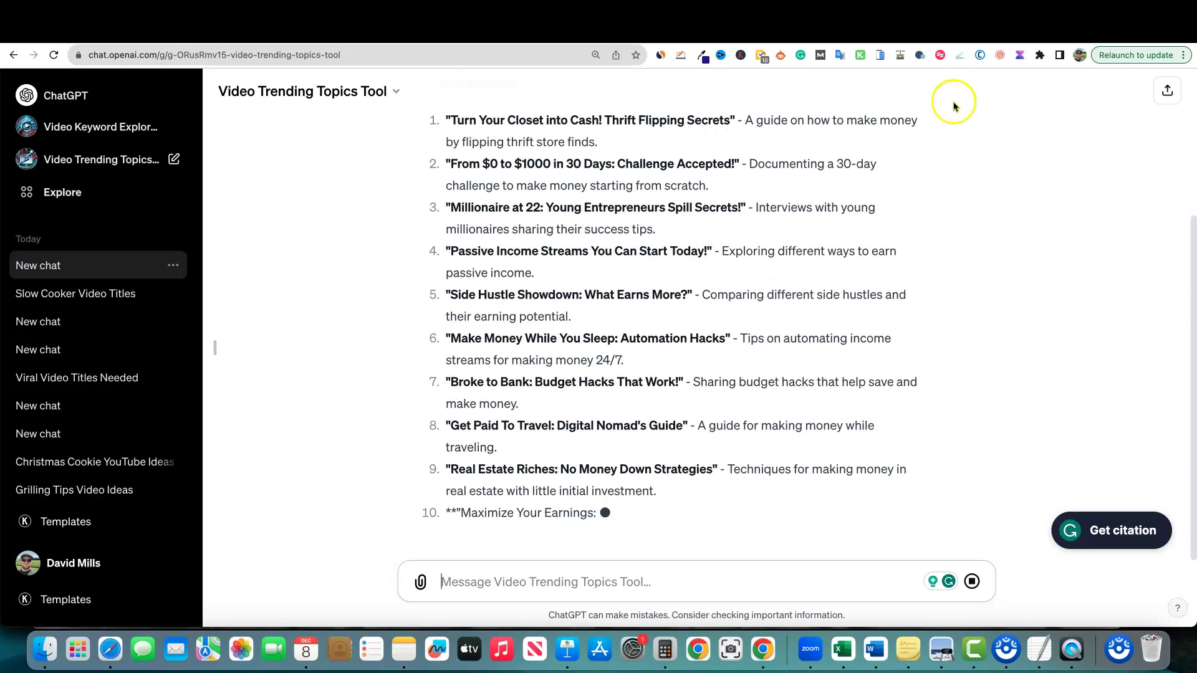
click(942, 29)
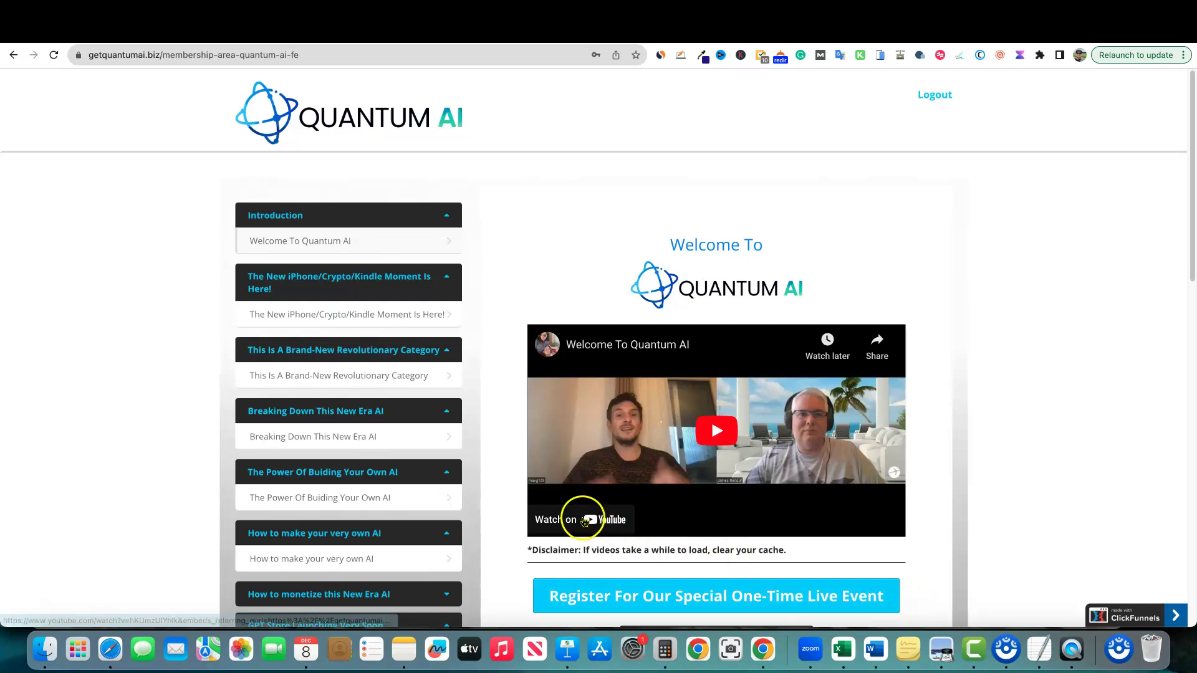
click(996, 189)
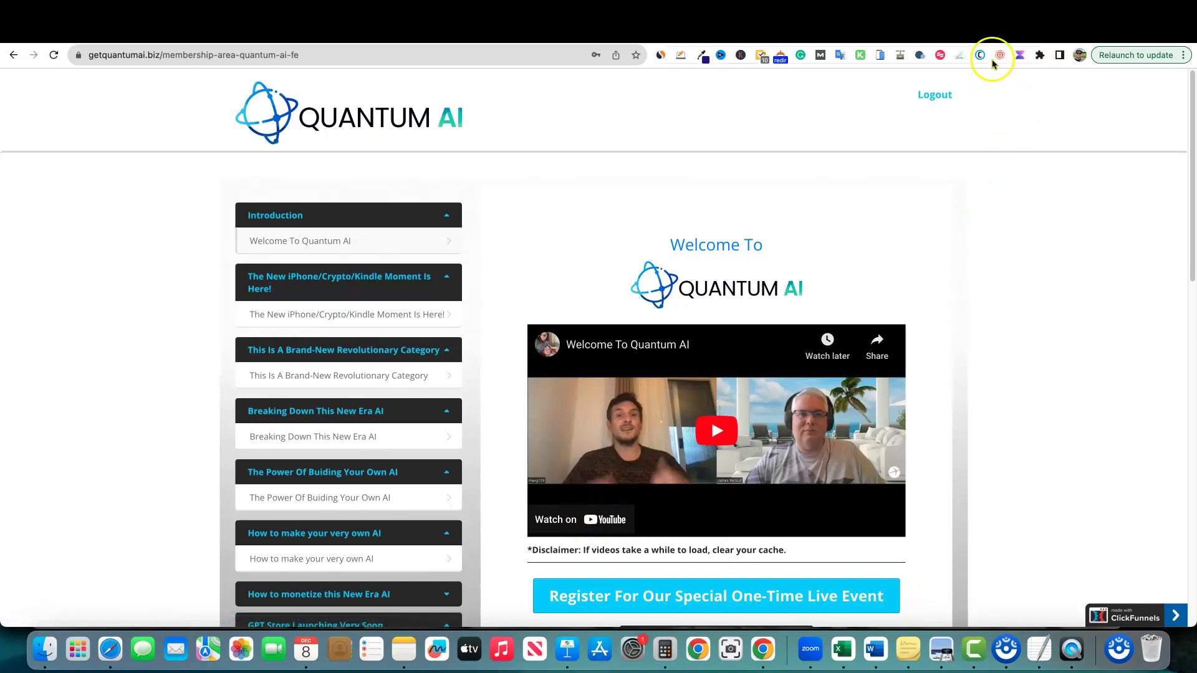
click(982, 31)
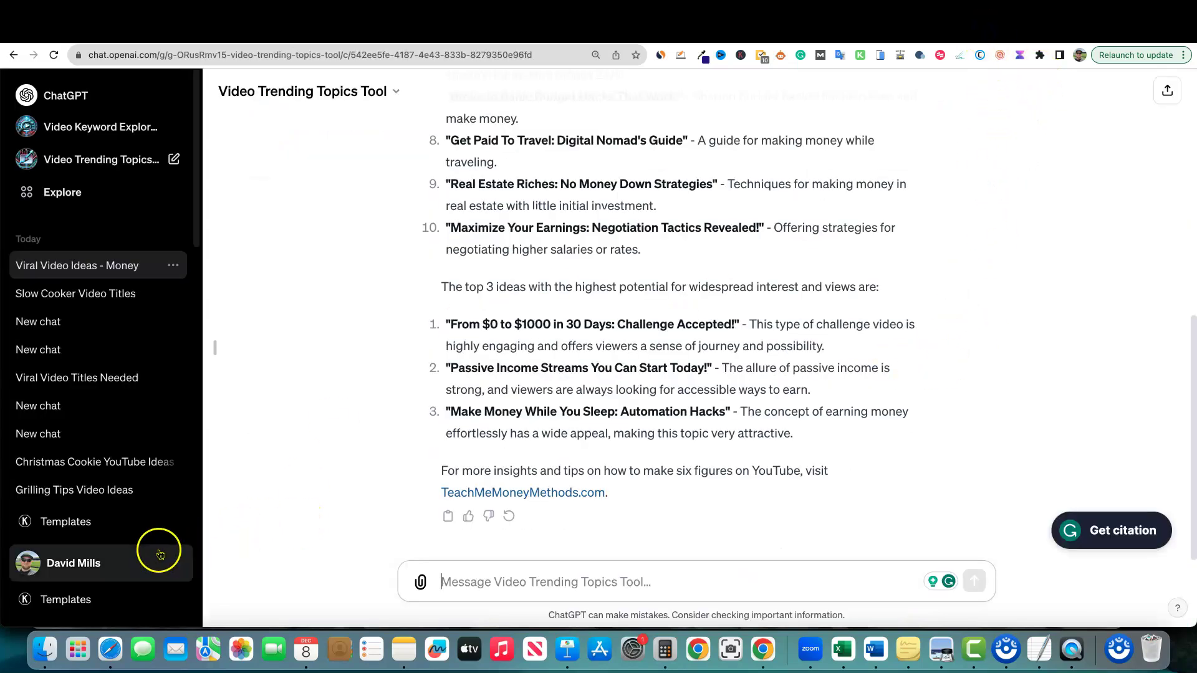